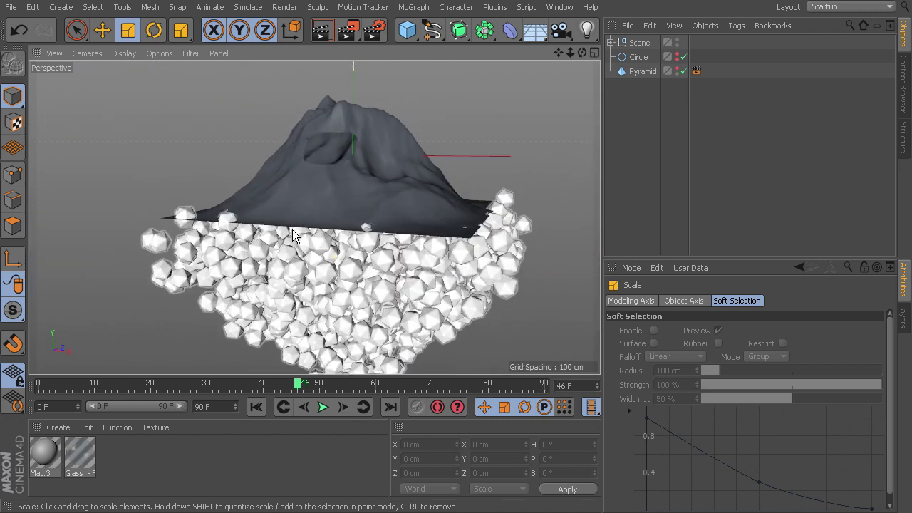
Switch the viewport display to shading with wireframe lines so the polygon mesh of the mountain and rocks shows
{"action": "scroll", "coordinate": [320, 283], "scroll_direction": "up", "scroll_amount": 3}
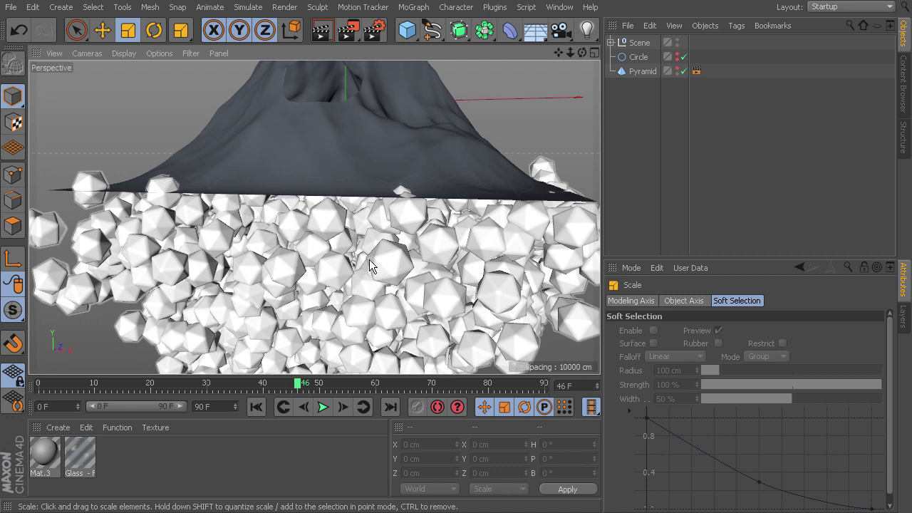
{"action": "left_click_drag", "start_coordinate": [404, 174], "coordinate": [316, 222], "text": "alt"}
{"action": "left_click_drag", "start_coordinate": [540, 288], "coordinate": [458, 193], "text": "alt"}
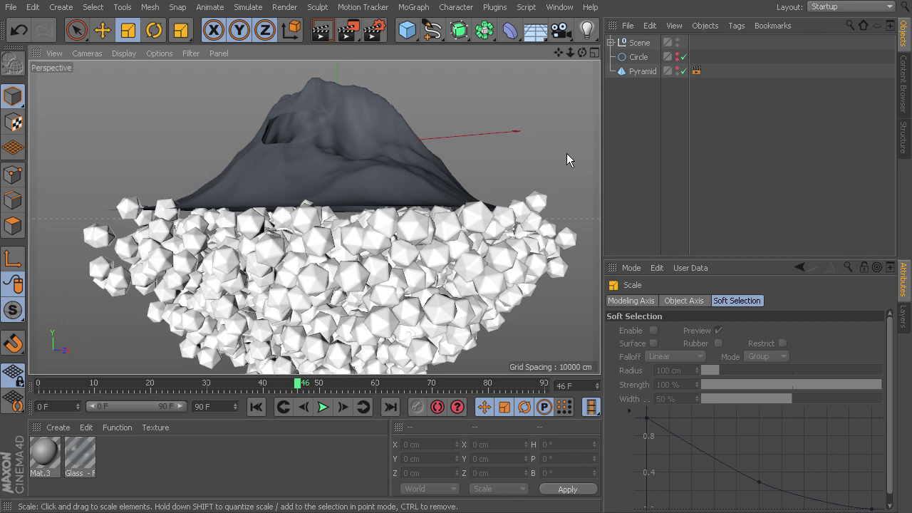
{"action": "left_click_drag", "start_coordinate": [567, 154], "coordinate": [246, 244], "text": "alt"}
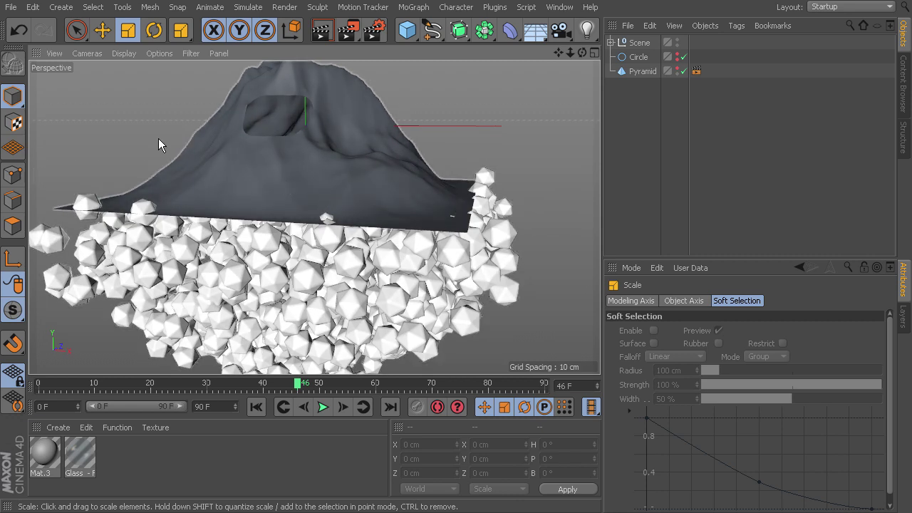
{"action": "left_click", "coordinate": [88, 54]}
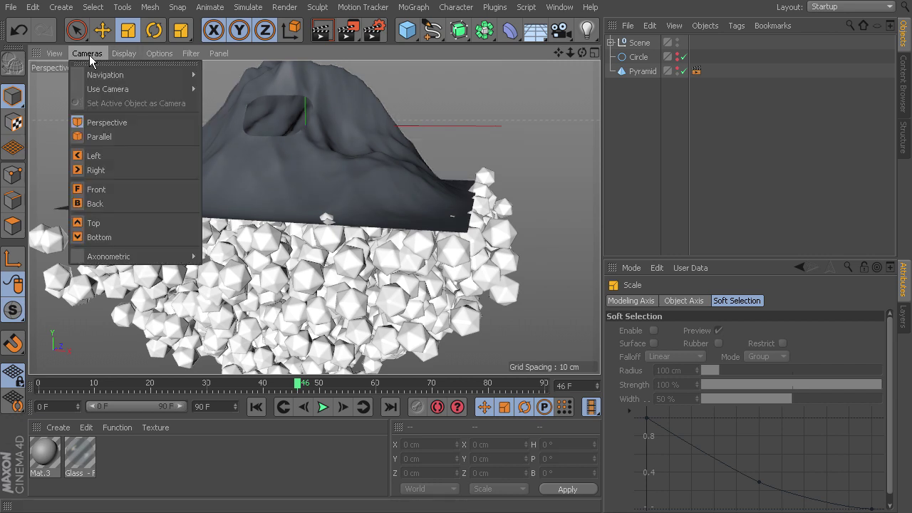
{"action": "mouse_move", "coordinate": [123, 54]}
{"action": "left_click", "coordinate": [153, 89]}
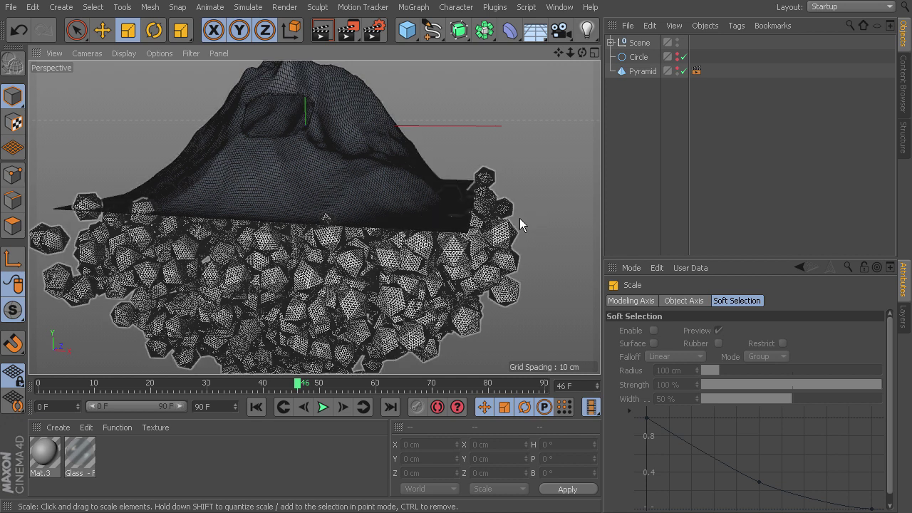
Reduce the Platonic object inside the Rocky Underside cloner of the Scene group to 1 segment
{"action": "left_click", "coordinate": [611, 42]}
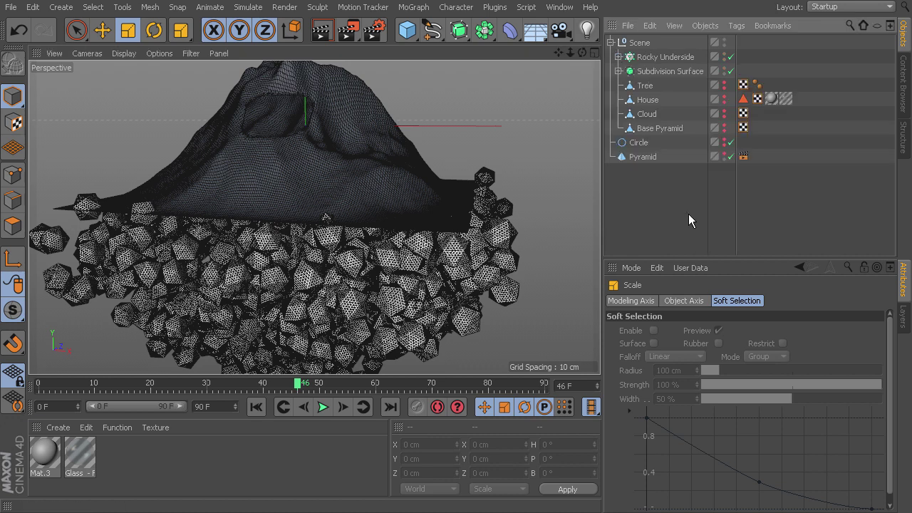
{"action": "left_click", "coordinate": [693, 56]}
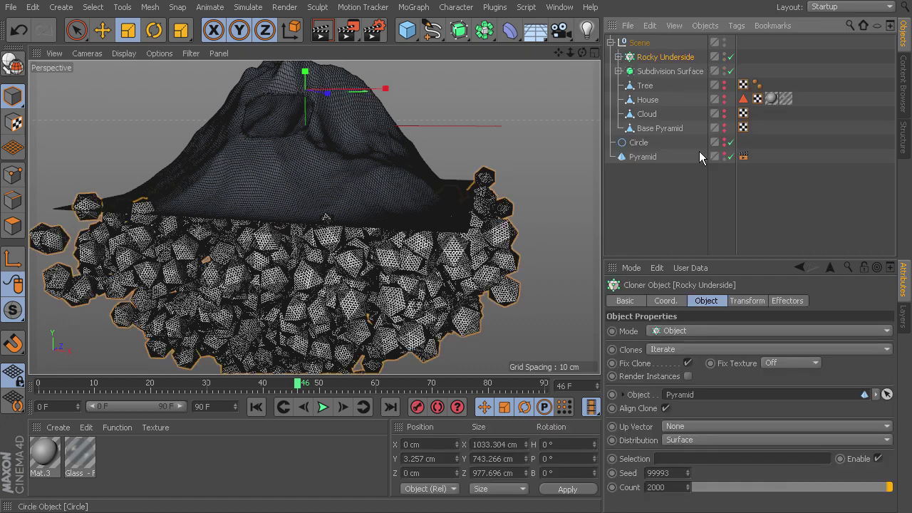
{"action": "left_click", "coordinate": [619, 56]}
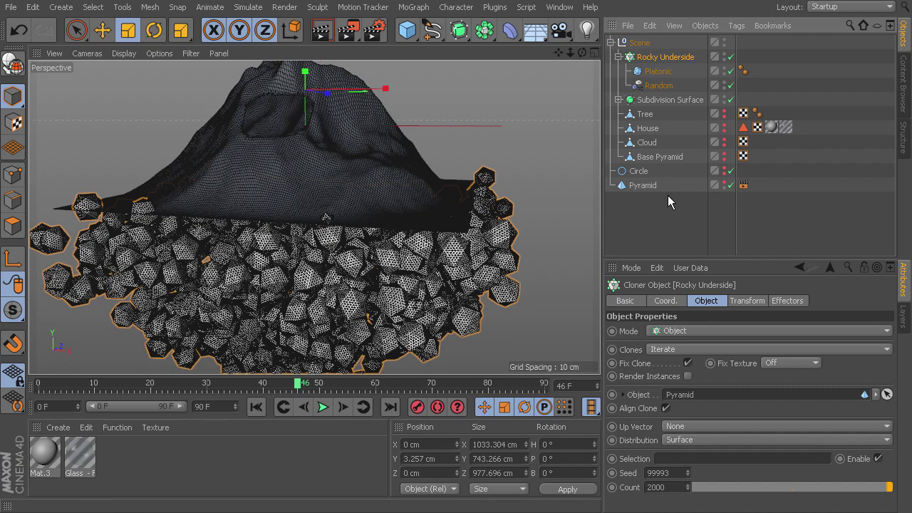
{"action": "left_click", "coordinate": [658, 71]}
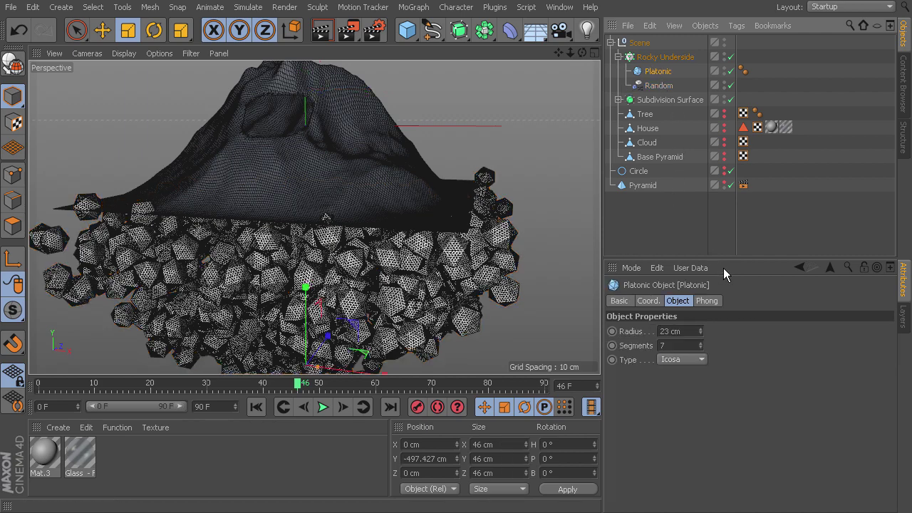
{"action": "scroll", "coordinate": [372, 267], "scroll_direction": "up", "scroll_amount": 3}
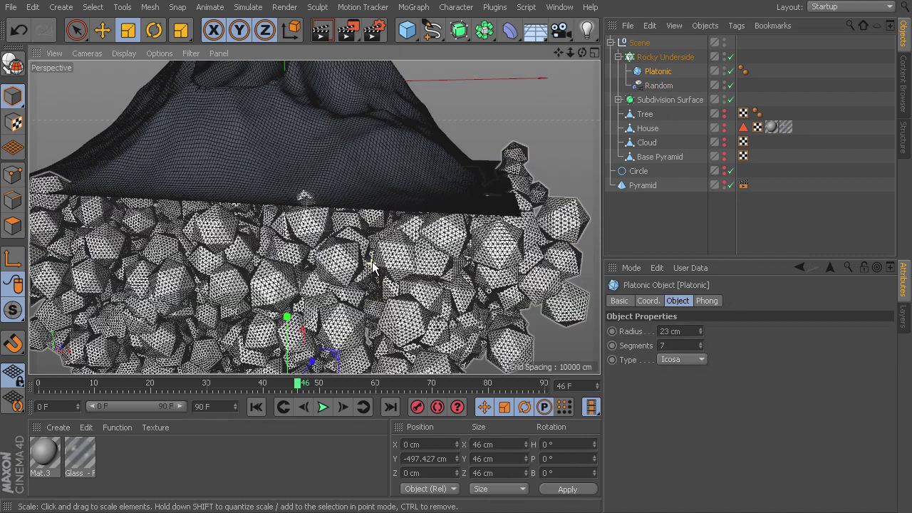
{"action": "scroll", "coordinate": [372, 267], "scroll_direction": "up", "scroll_amount": 5}
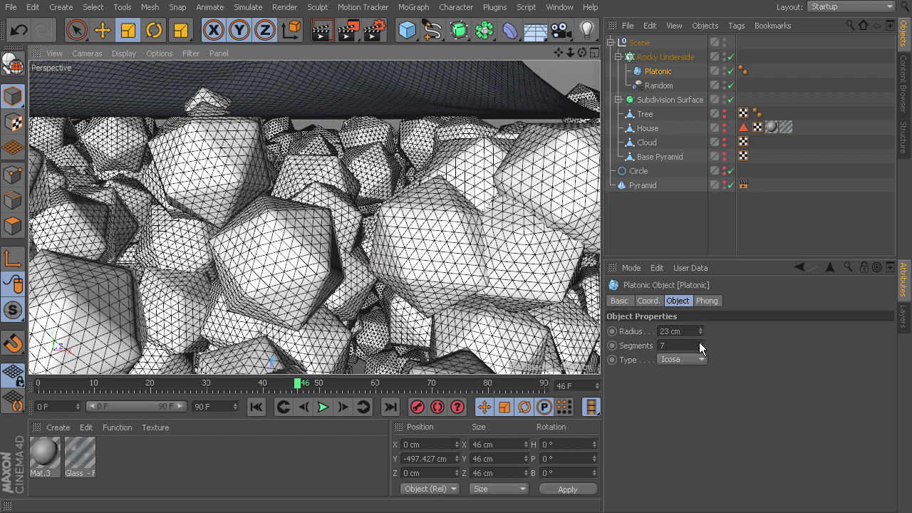
{"action": "left_click_drag", "start_coordinate": [700, 345], "coordinate": [700, 371]}
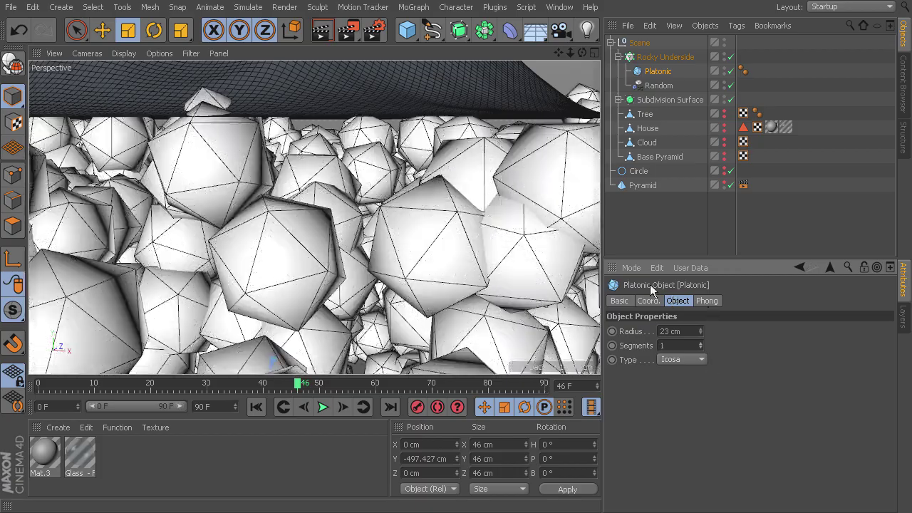
Render the mountain and its rocky underside to the Picture Viewer to check the rocks' shading, and close the viewer
{"action": "scroll", "coordinate": [523, 207], "scroll_direction": "down", "scroll_amount": 10}
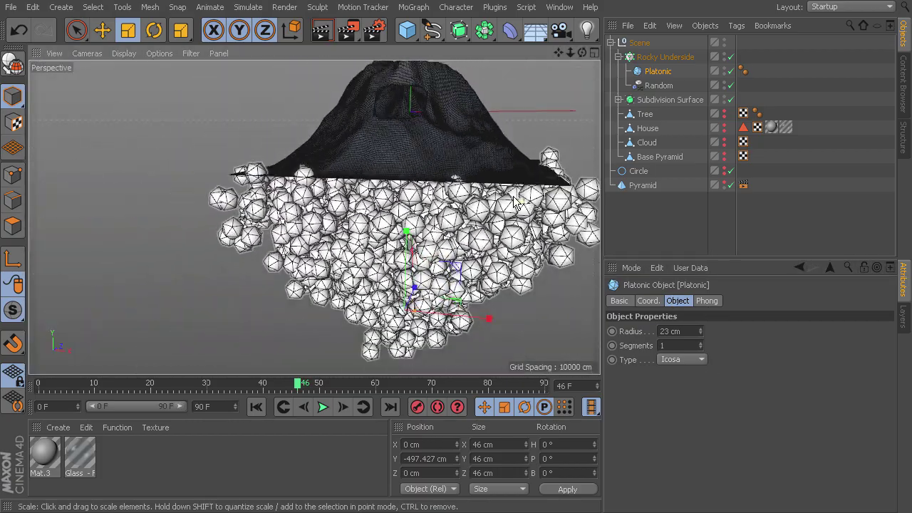
{"action": "left_click_drag", "start_coordinate": [515, 198], "coordinate": [497, 180], "text": "alt"}
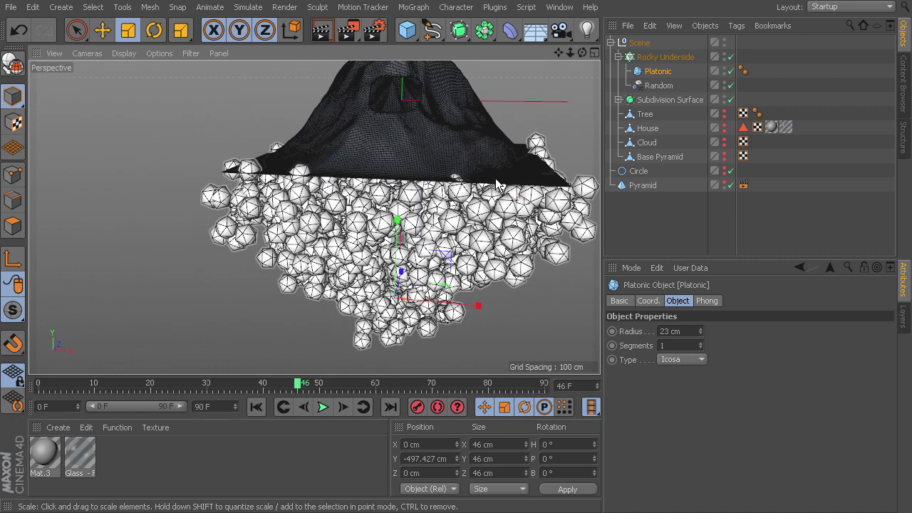
{"action": "scroll", "coordinate": [497, 180], "scroll_direction": "up", "scroll_amount": 6}
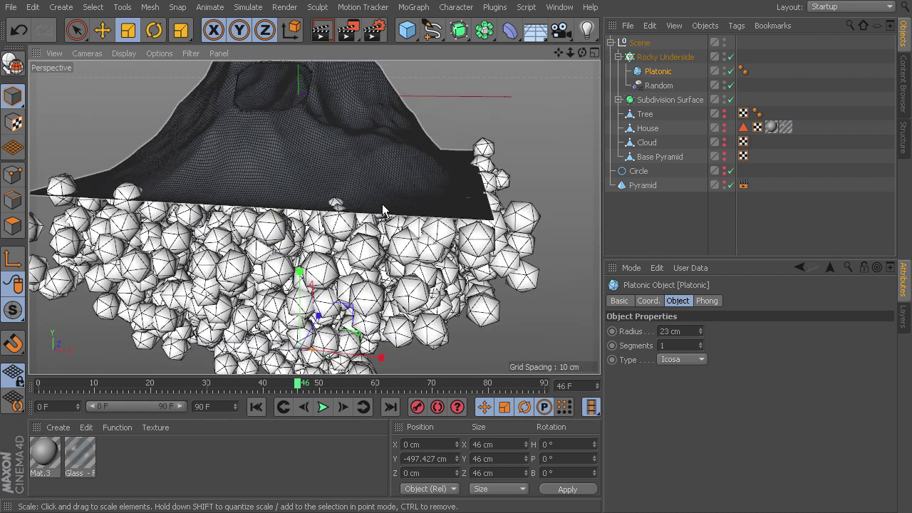
{"action": "key", "text": "shift+r"}
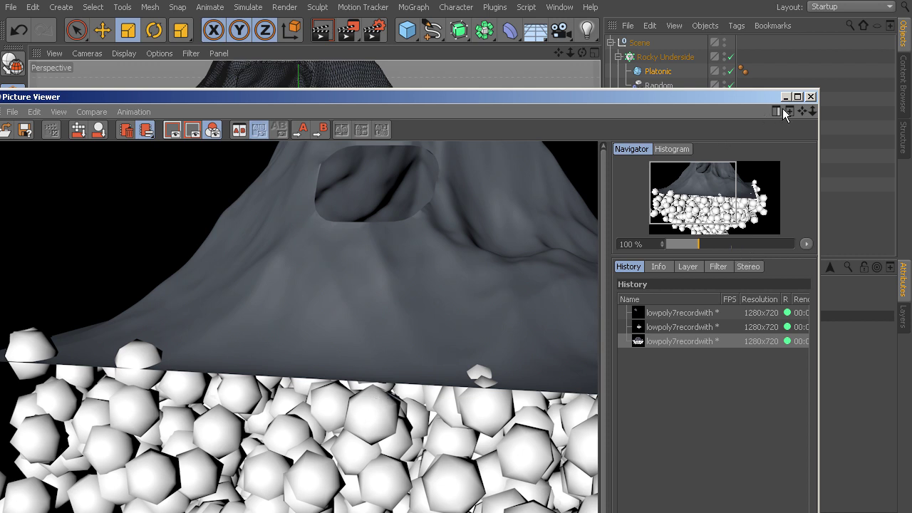
{"action": "left_click", "coordinate": [811, 97]}
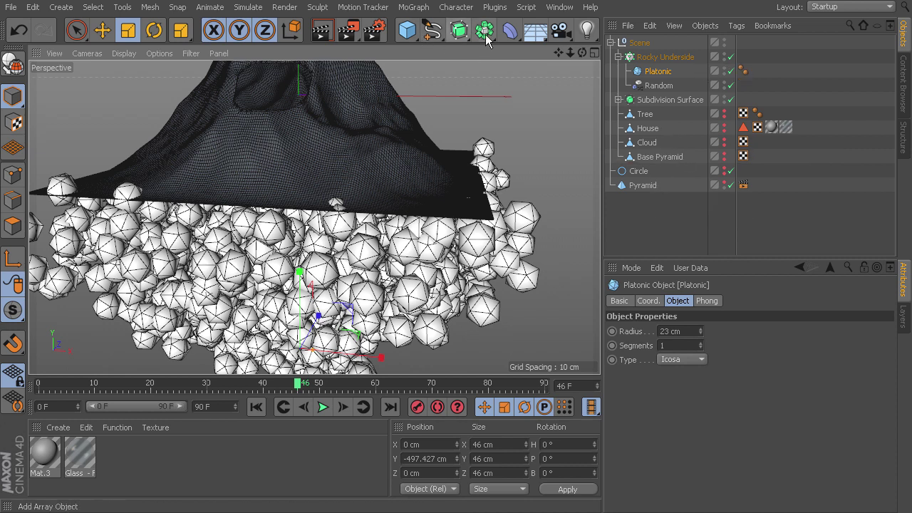
Add a sphere and raise it above the mountain peak to a Y position of about 247 cm
{"action": "left_click_drag", "start_coordinate": [410, 30], "coordinate": [656, 74]}
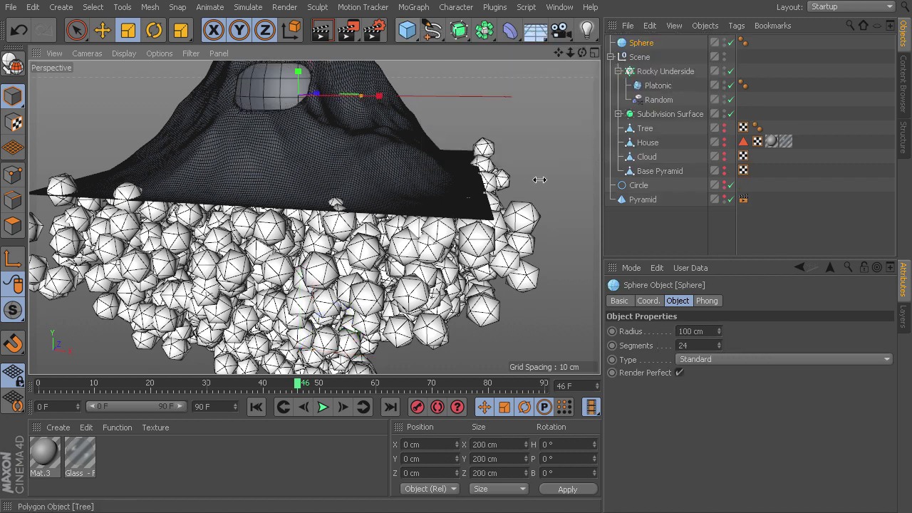
{"action": "left_click_drag", "start_coordinate": [344, 224], "coordinate": [362, 333], "text": "alt"}
{"action": "left_click", "coordinate": [102, 30]}
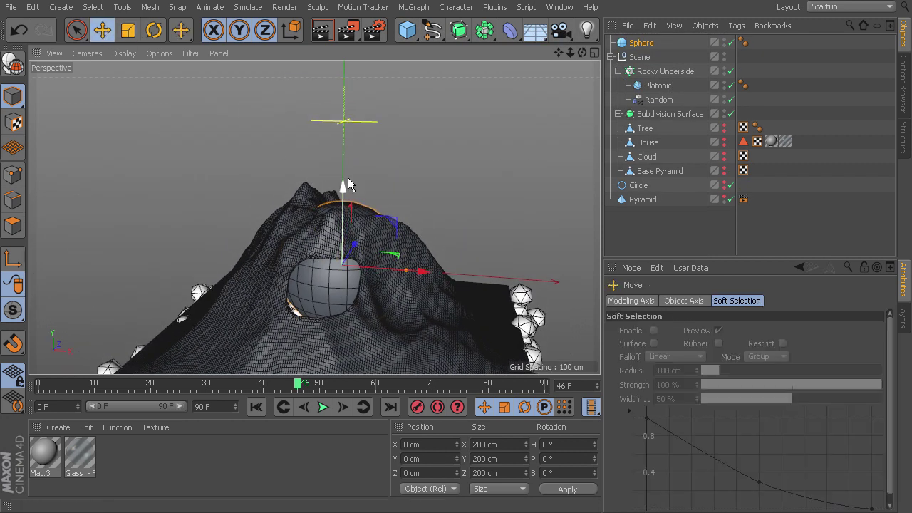
{"action": "left_click_drag", "start_coordinate": [348, 177], "coordinate": [377, 9]}
{"action": "scroll", "coordinate": [387, 130], "scroll_direction": "up", "scroll_amount": 3}
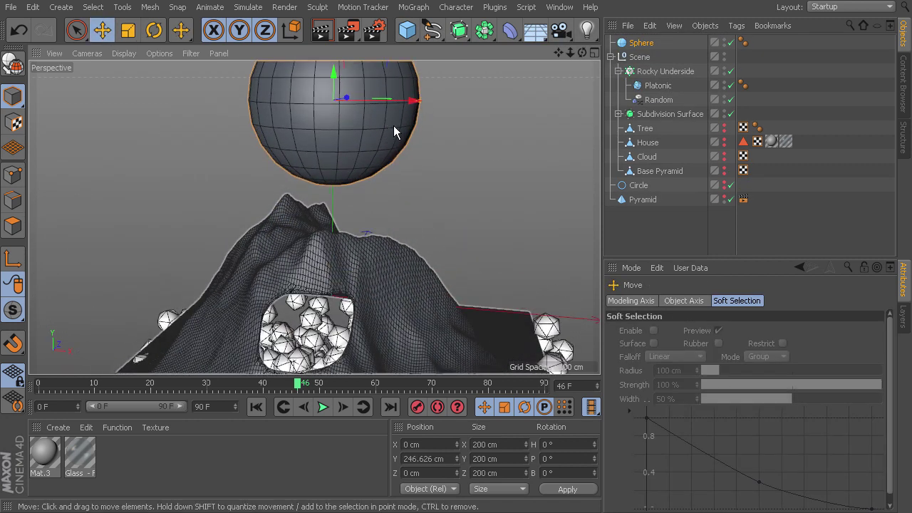
{"action": "middle_click_drag", "start_coordinate": [322, 144], "coordinate": [340, 238], "text": "alt"}
{"action": "scroll", "coordinate": [356, 126], "scroll_direction": "up", "scroll_amount": 3}
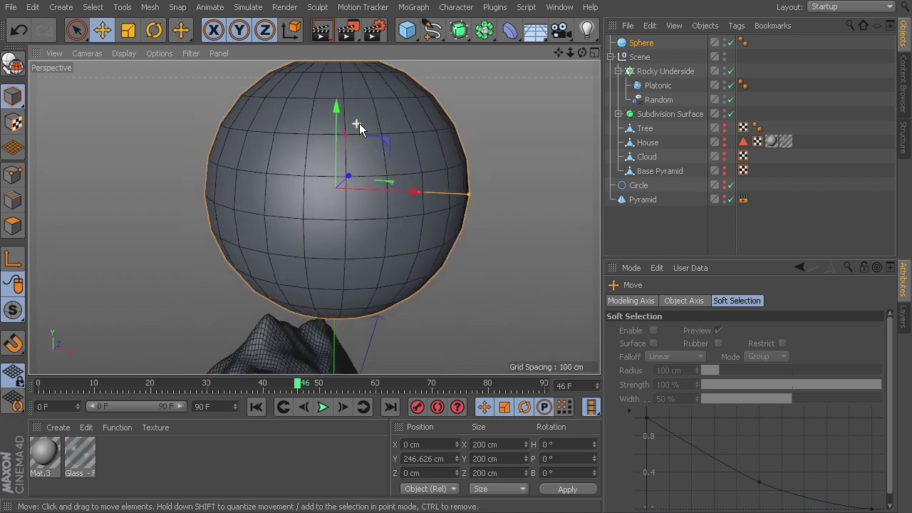
{"action": "left_click_drag", "start_coordinate": [367, 132], "coordinate": [390, 143], "text": "alt"}
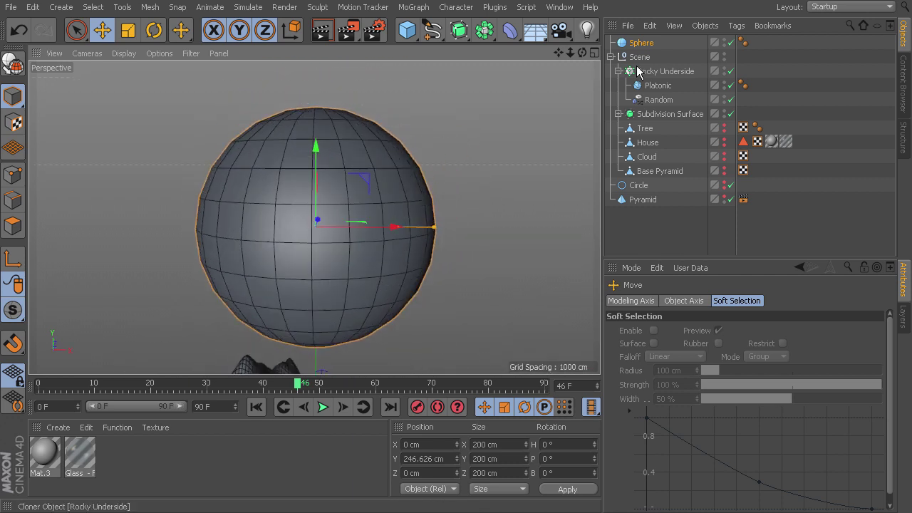
Delete the sphere's Phong tag and test-render the sphere in the Picture Viewer
{"action": "left_click", "coordinate": [743, 42]}
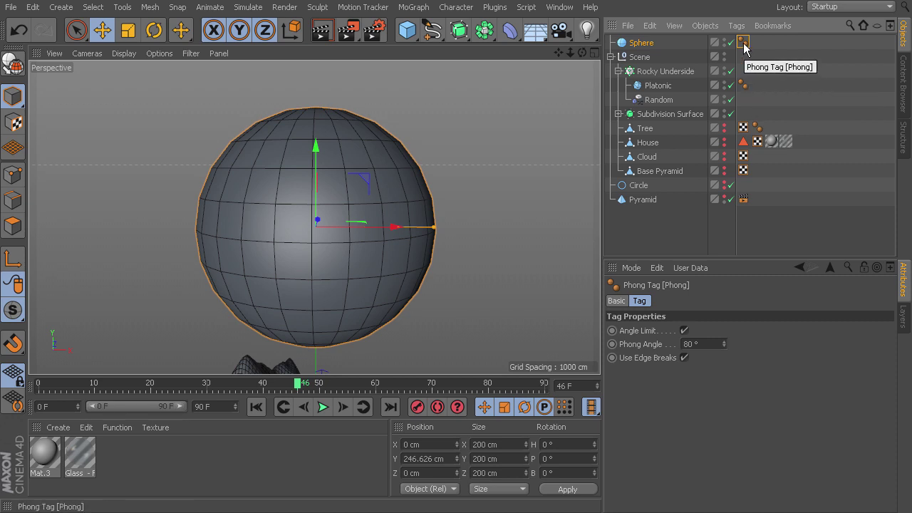
{"action": "key", "text": "Delete"}
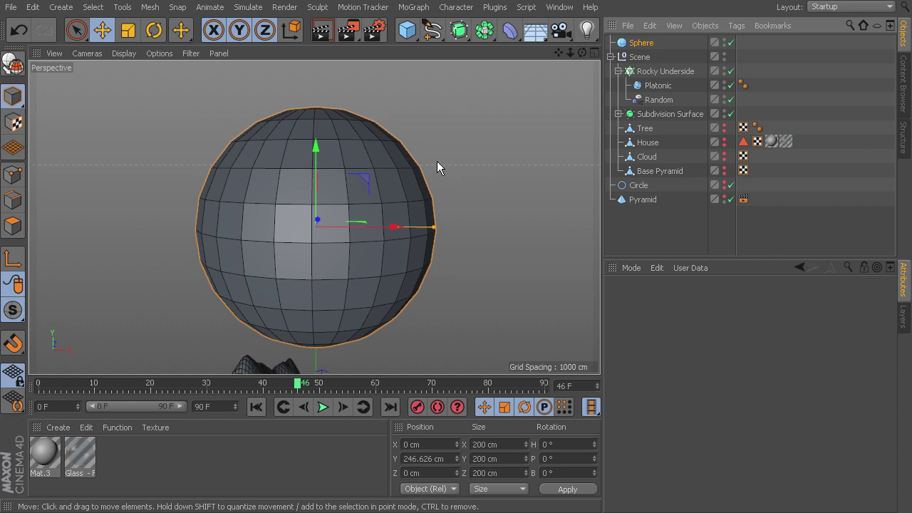
{"action": "key", "text": "shift+r"}
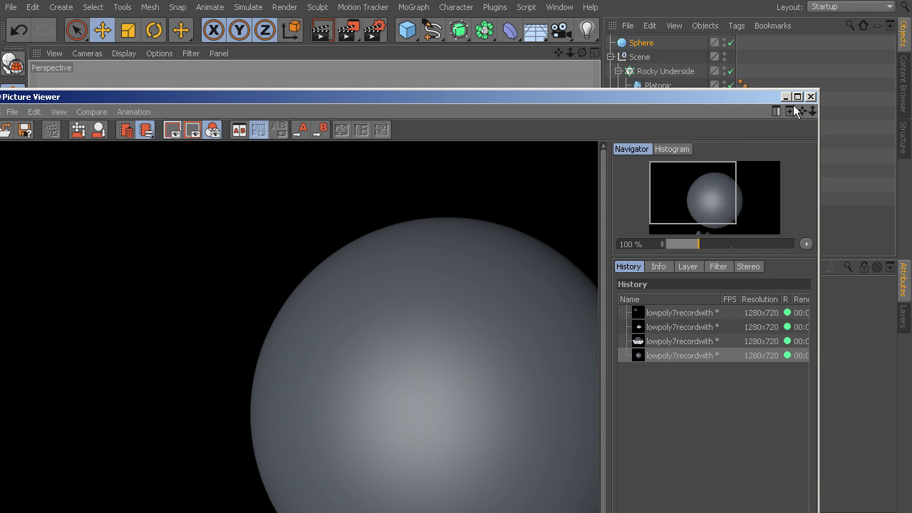
{"action": "left_click", "coordinate": [810, 96]}
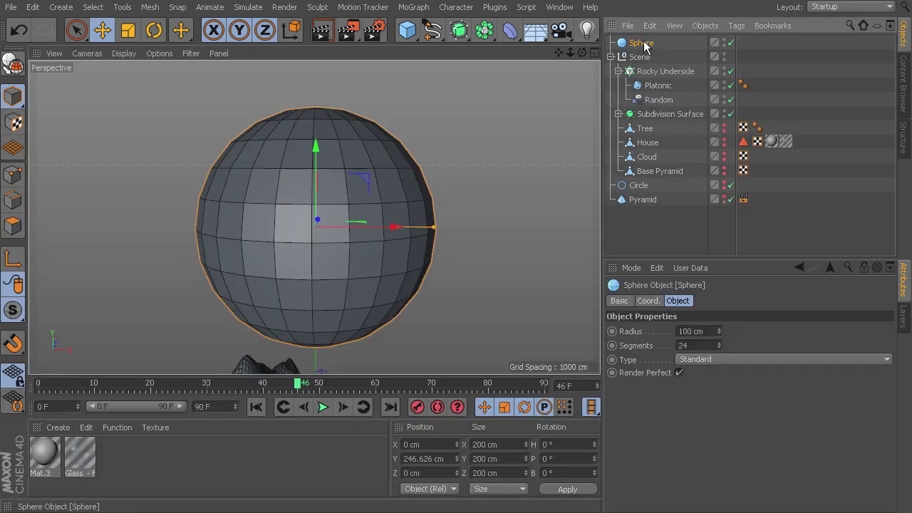
Test-render the sphere with Render Perfect turned off, and delete the sphere from the scene
{"action": "left_click", "coordinate": [680, 373]}
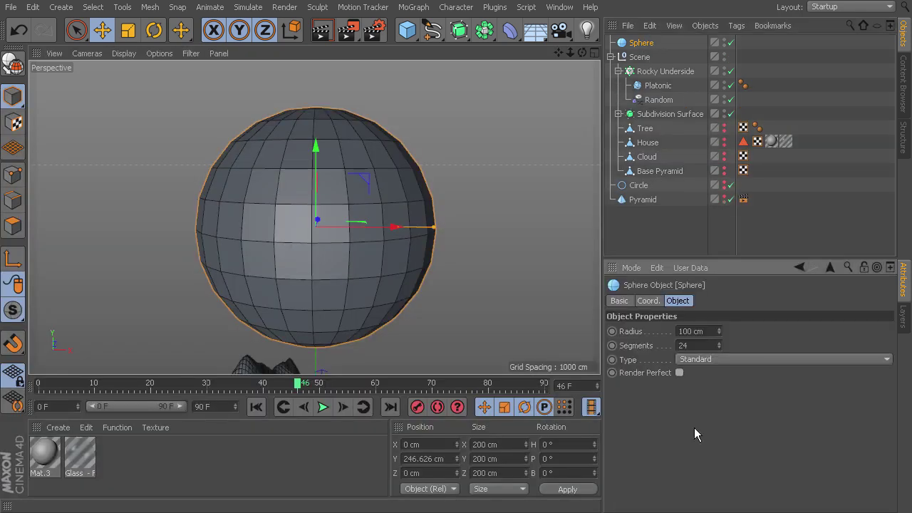
{"action": "key", "text": "shift+r"}
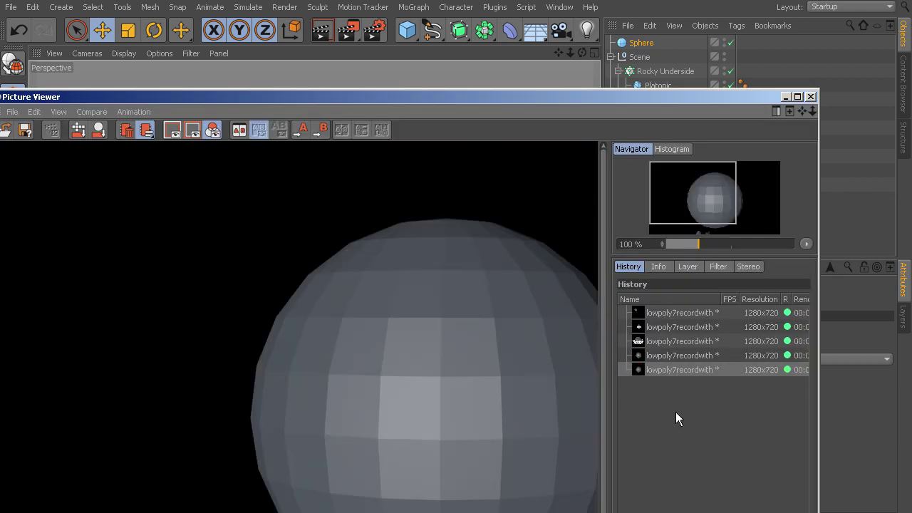
{"action": "left_click", "coordinate": [811, 97]}
{"action": "left_click", "coordinate": [629, 42]}
{"action": "key", "text": "Delete"}
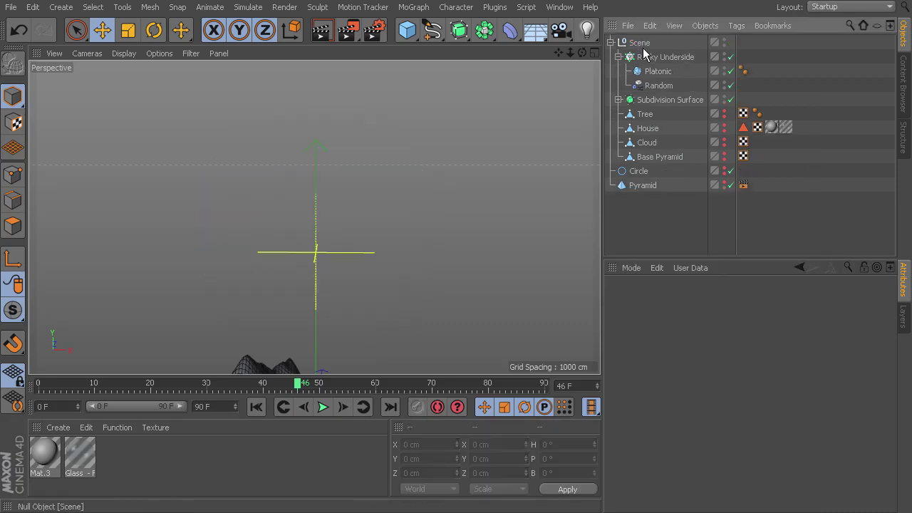
Delete the Phong tag from the Platonic object in the Rocky Underside cloner
{"action": "left_click", "coordinate": [744, 71]}
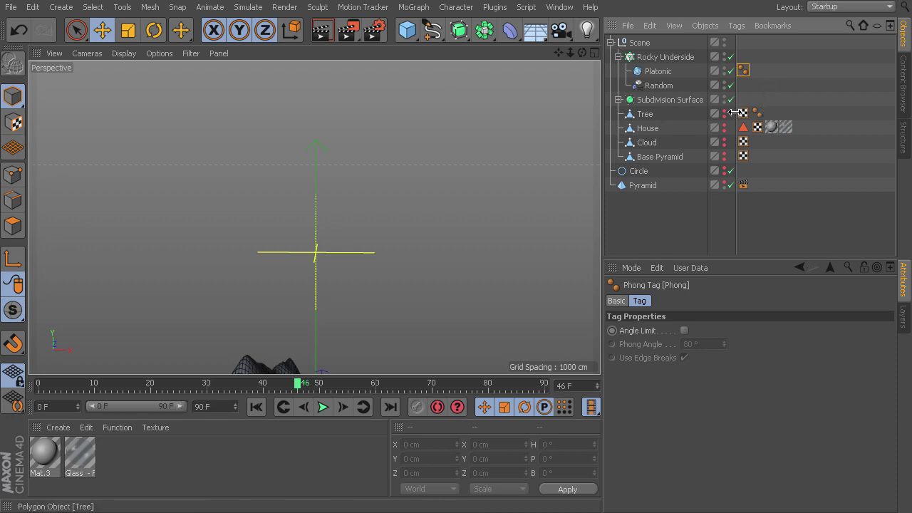
{"action": "left_click_drag", "start_coordinate": [415, 260], "coordinate": [449, 173], "text": "alt"}
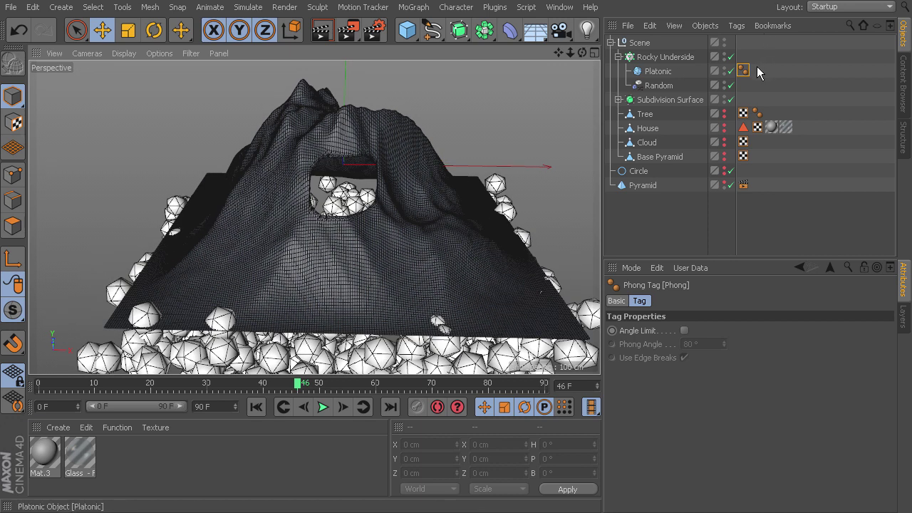
{"action": "key", "text": "Delete"}
Try deleting the Phong tag from Mountain.1 under the Subdivision Surface, examine the cave opening, and undo the deletion
{"action": "left_click", "coordinate": [619, 100]}
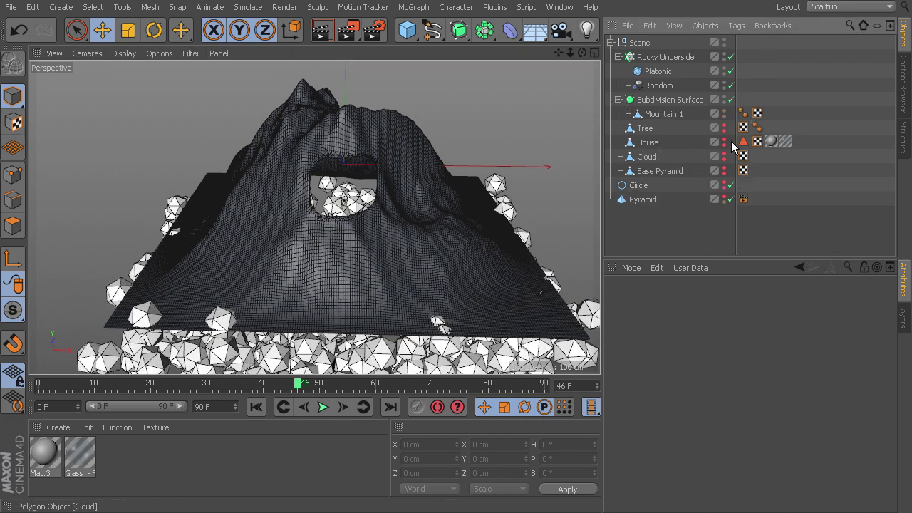
{"action": "left_click", "coordinate": [743, 114]}
{"action": "key", "text": "Delete"}
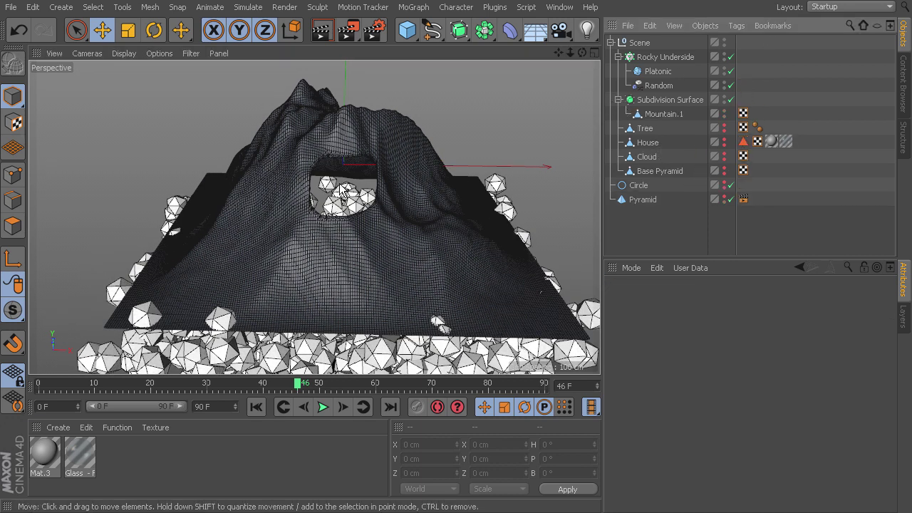
{"action": "scroll", "coordinate": [318, 144], "scroll_direction": "up", "scroll_amount": 5}
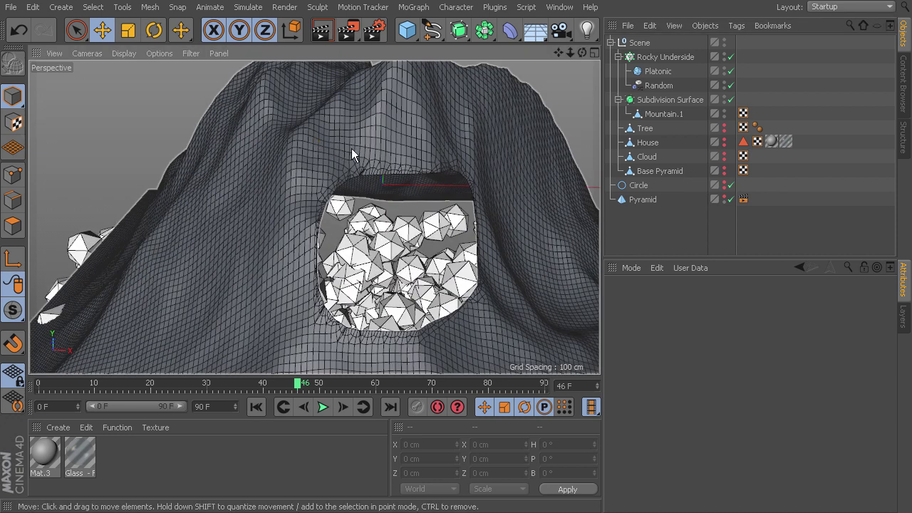
{"action": "key", "text": "ctrl+z"}
Delete the Phong tags from Mountain.1 and from the Tree object
{"action": "left_click", "coordinate": [742, 117]}
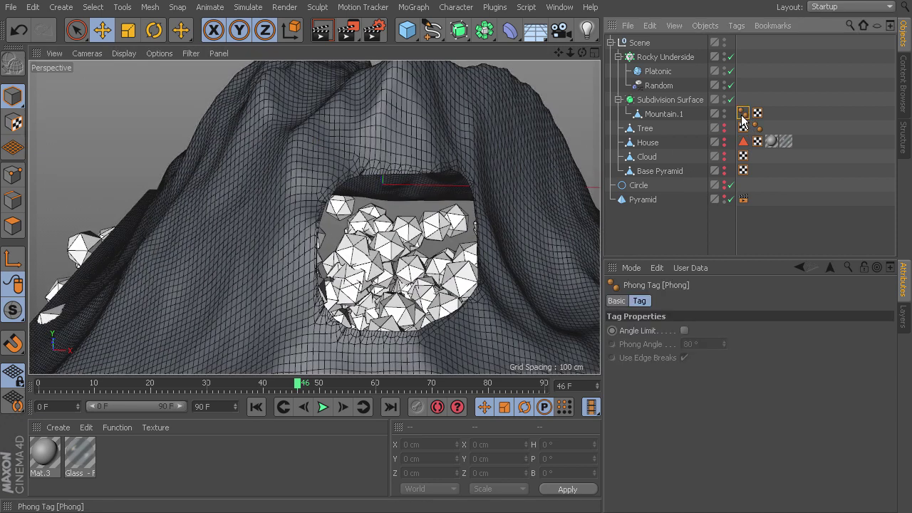
{"action": "key", "text": "Delete"}
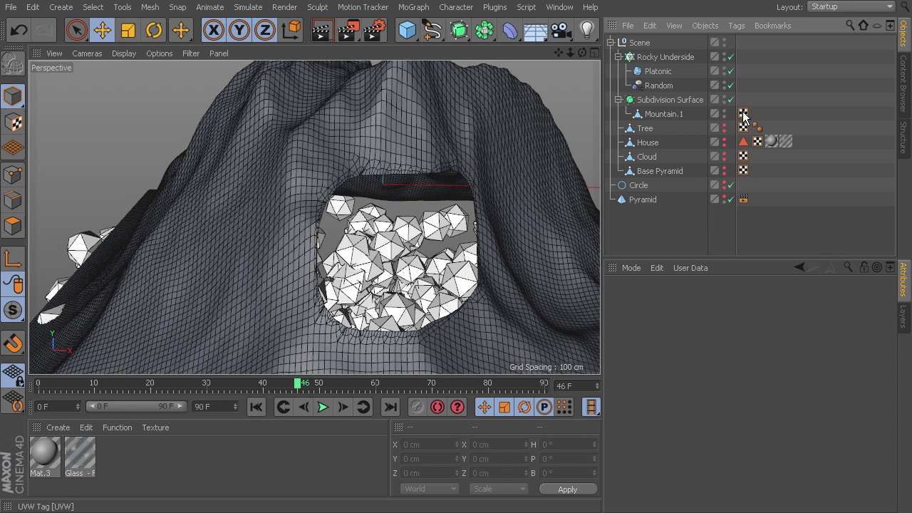
{"action": "left_click", "coordinate": [759, 129]}
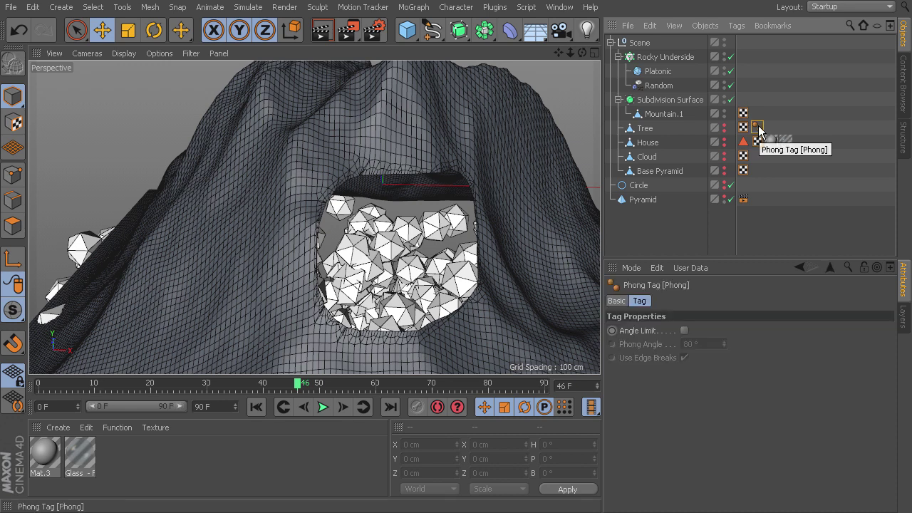
{"action": "key", "text": "Delete"}
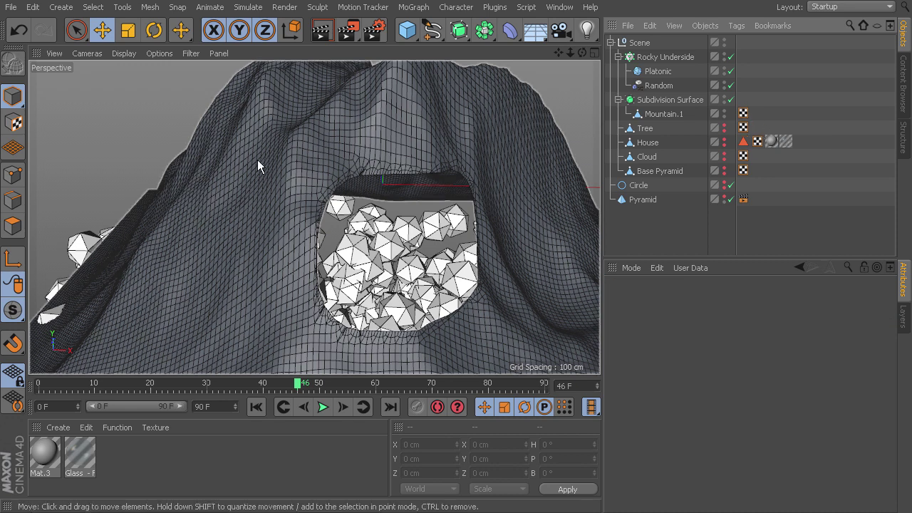
Disable the Subdivision Surface above Mountain.1 and test-render the mountain in the Picture Viewer
{"action": "left_click", "coordinate": [692, 100]}
{"action": "left_click", "coordinate": [730, 99]}
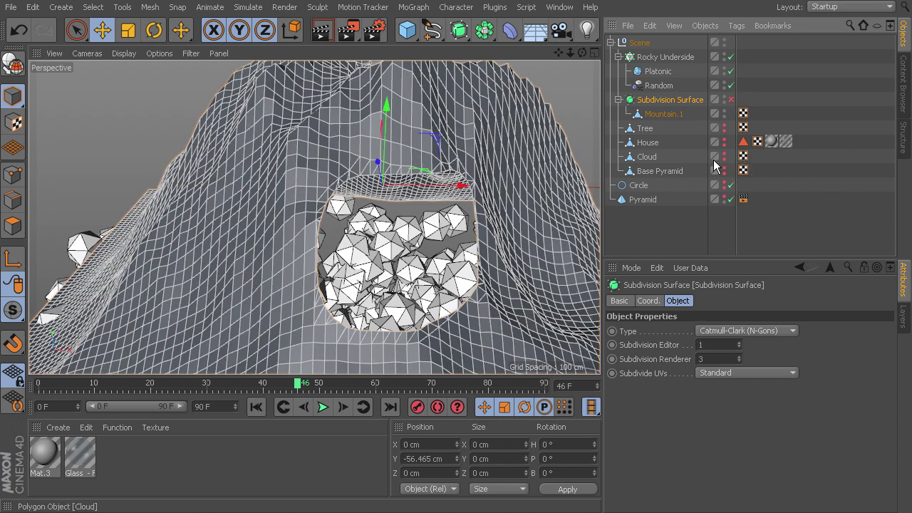
{"action": "key", "text": "shift+r"}
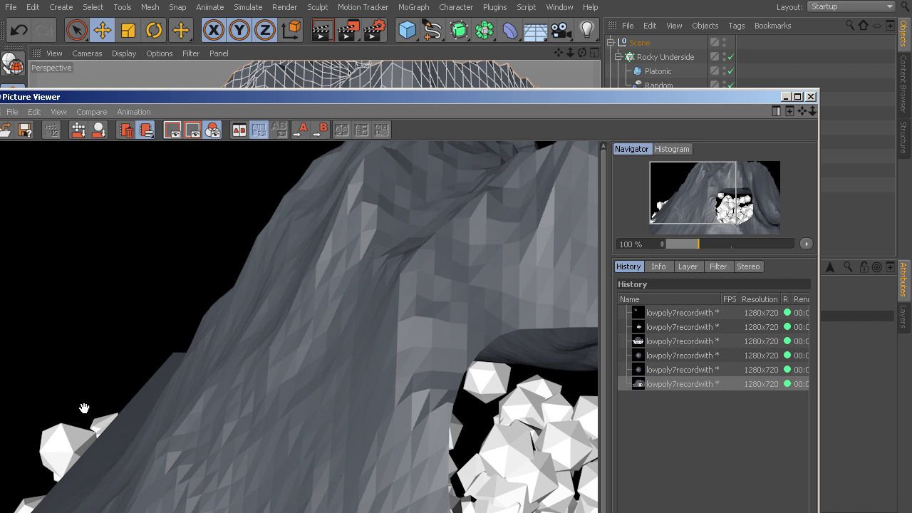
{"action": "left_click", "coordinate": [815, 96]}
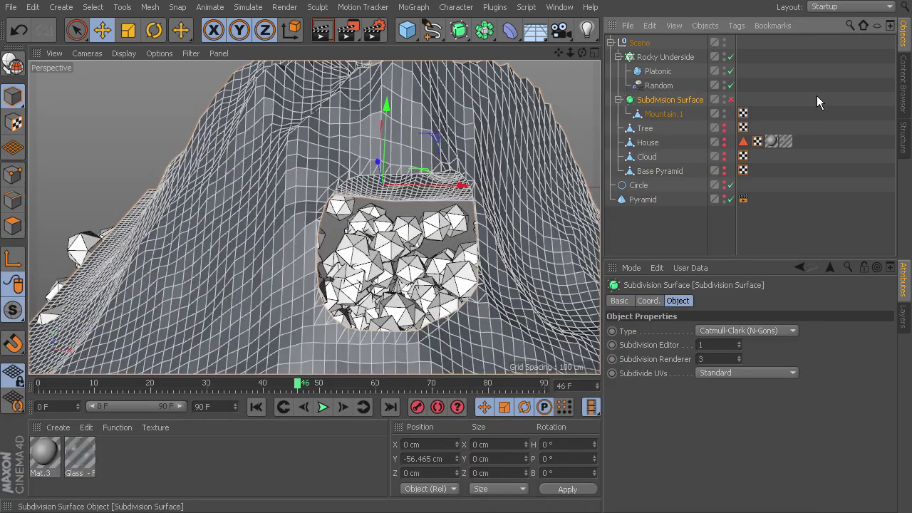
Move Mountain.1 out of the Subdivision Surface to the first place under Scene, and delete the empty Subdivision Surface
{"action": "left_click_drag", "start_coordinate": [657, 116], "coordinate": [665, 95]}
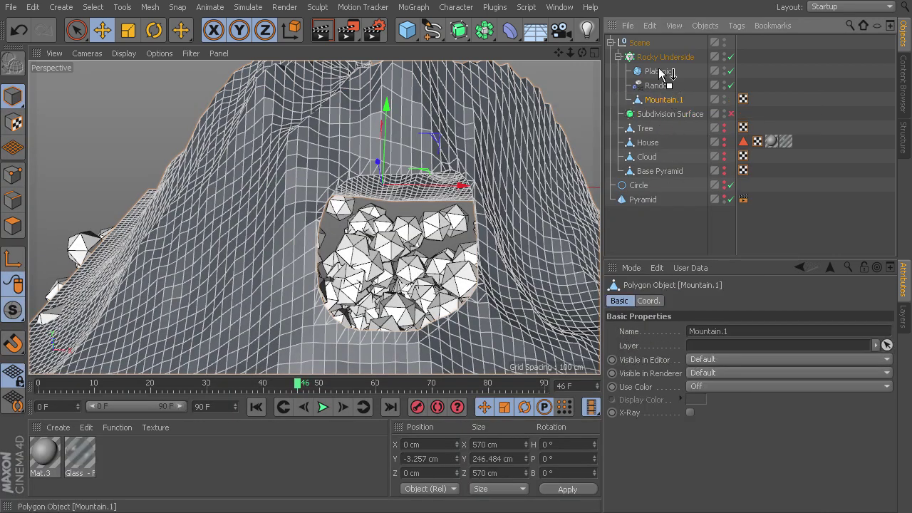
{"action": "left_click_drag", "start_coordinate": [662, 56], "coordinate": [661, 57]}
{"action": "left_click", "coordinate": [661, 115]}
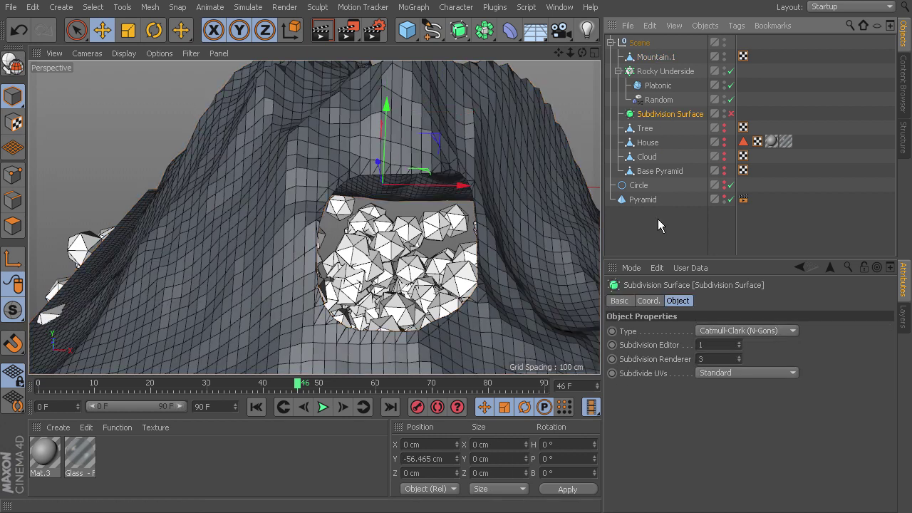
{"action": "key", "text": "Delete"}
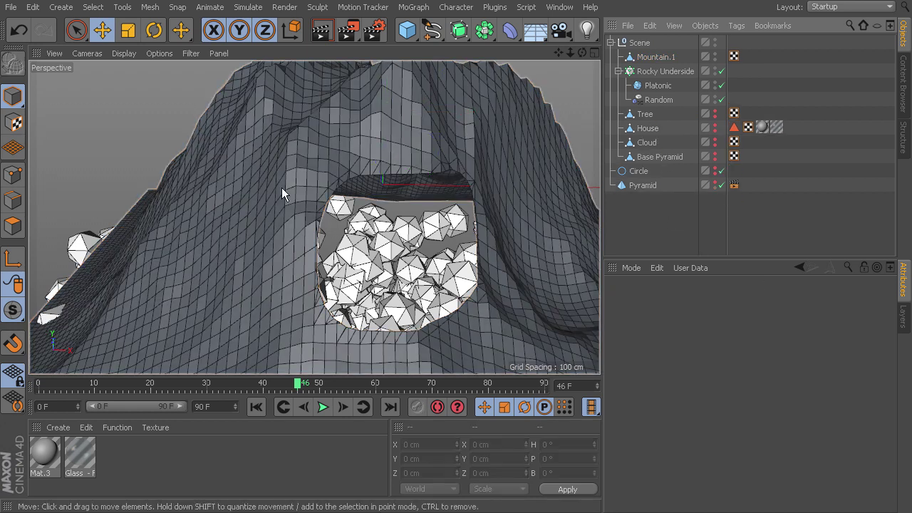
Examine the polygon density of Mountain.1 against the Platonic rocks beneath it, and look through the primitive objects
{"action": "mouse_move", "coordinate": [302, 198]}
{"action": "left_mouse_down", "text": "alt"}
{"action": "mouse_move", "coordinate": [566, 269]}
{"action": "mouse_move", "coordinate": [592, 285]}
{"action": "mouse_move", "coordinate": [299, 198]}
{"action": "left_mouse_up", "text": "alt"}
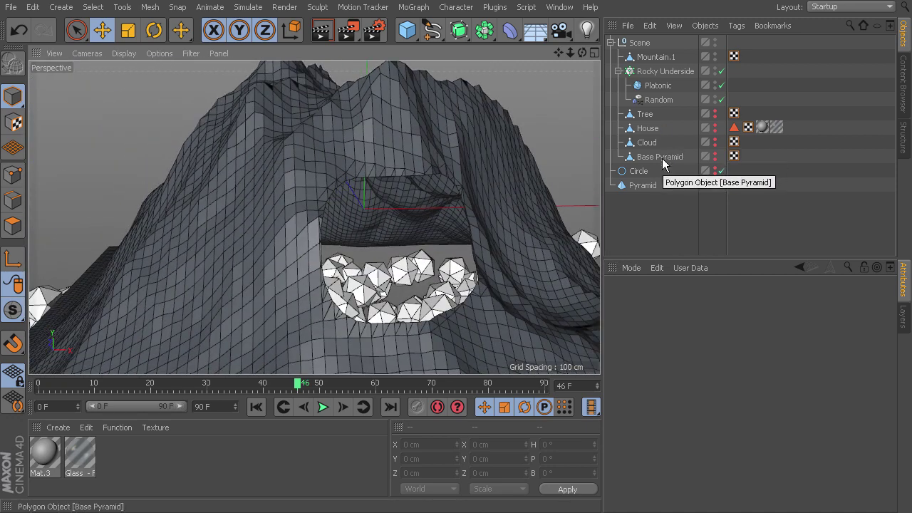
{"action": "left_click", "coordinate": [655, 57]}
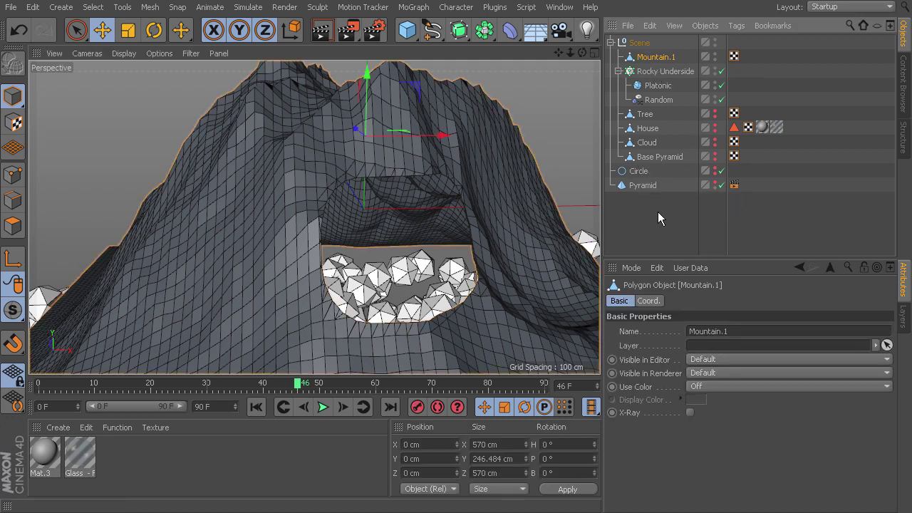
{"action": "left_click", "coordinate": [657, 85]}
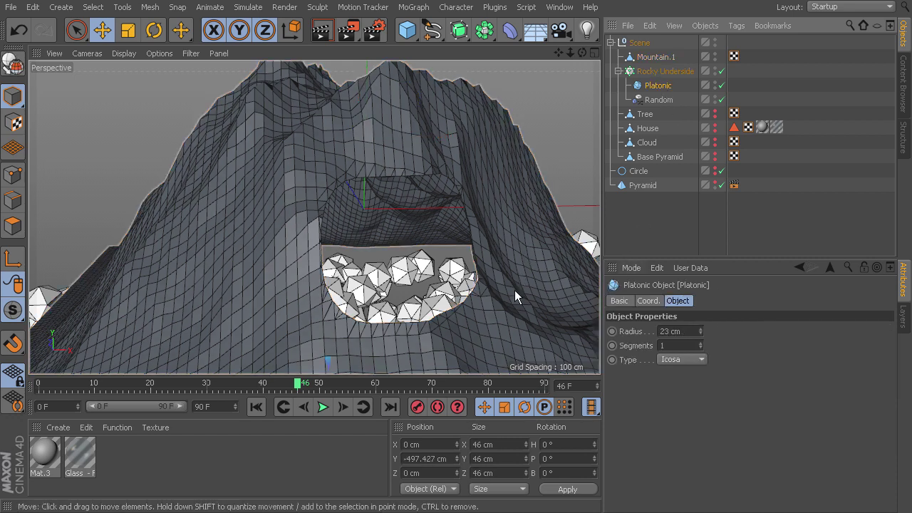
{"action": "middle_click_drag", "start_coordinate": [514, 291], "coordinate": [292, 44], "text": "alt"}
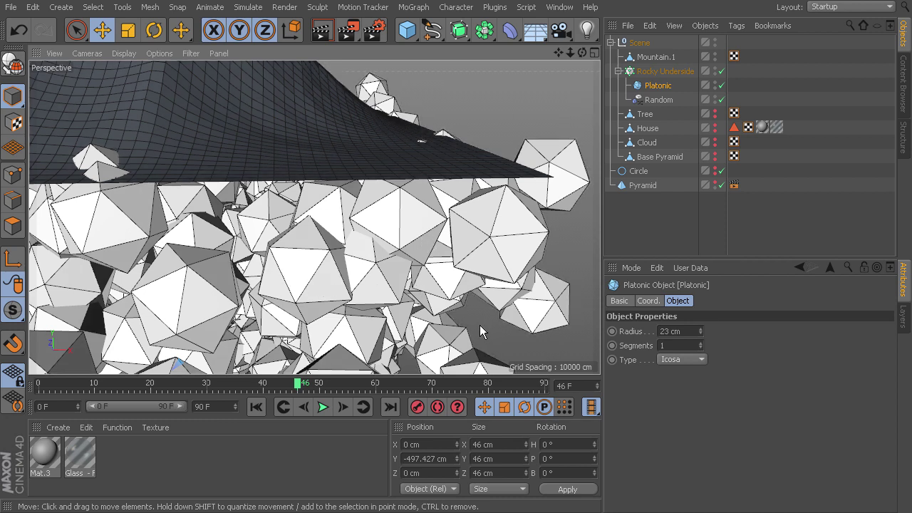
{"action": "left_click_drag", "start_coordinate": [270, 93], "coordinate": [371, 271], "text": "alt"}
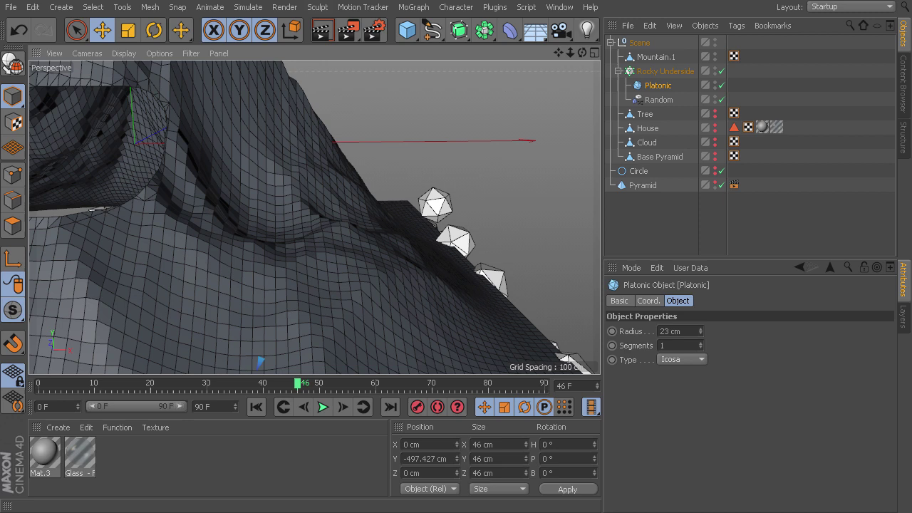
{"action": "left_click", "coordinate": [645, 57]}
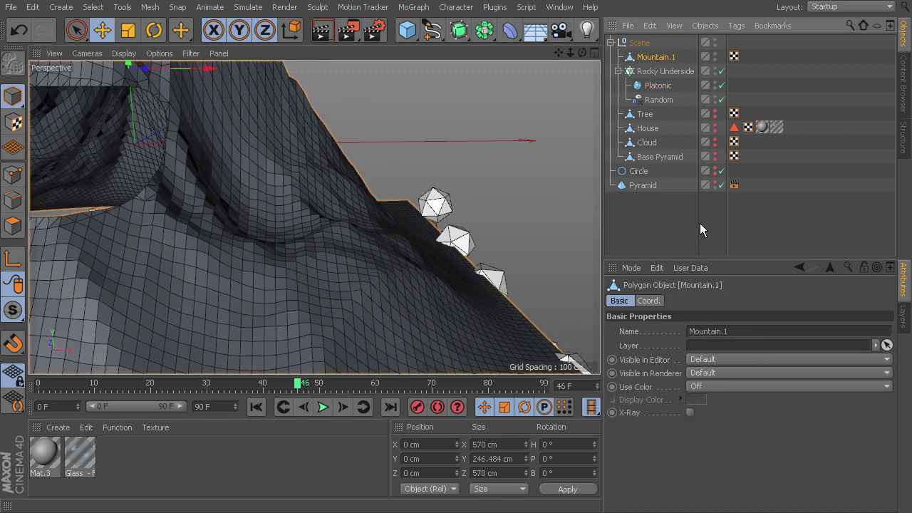
{"action": "left_click", "coordinate": [407, 30]}
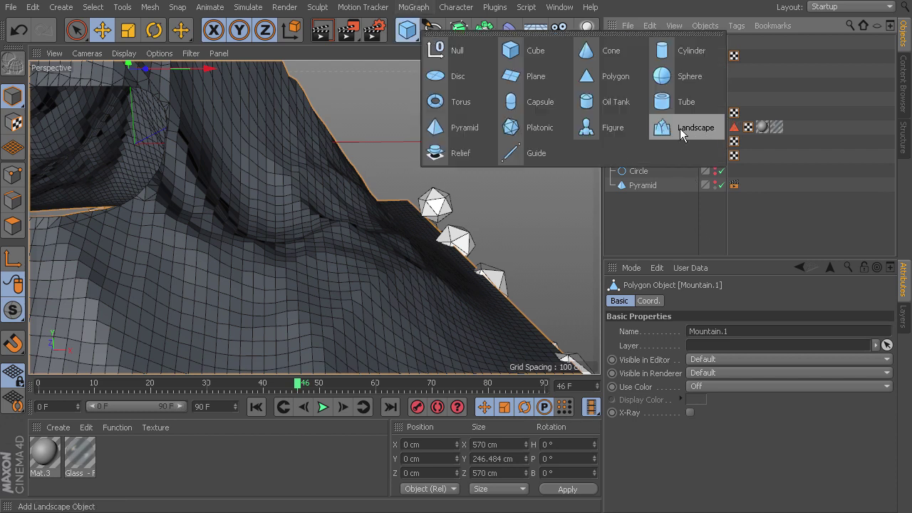
{"action": "left_click", "coordinate": [668, 238]}
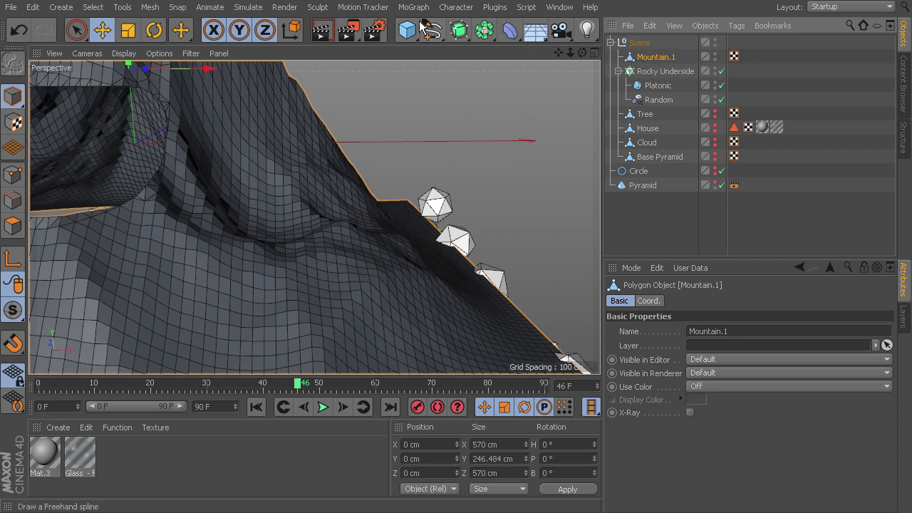
Add a Polygon Reduction deformer and make it a child of Mountain.1
{"action": "left_click", "coordinate": [510, 30]}
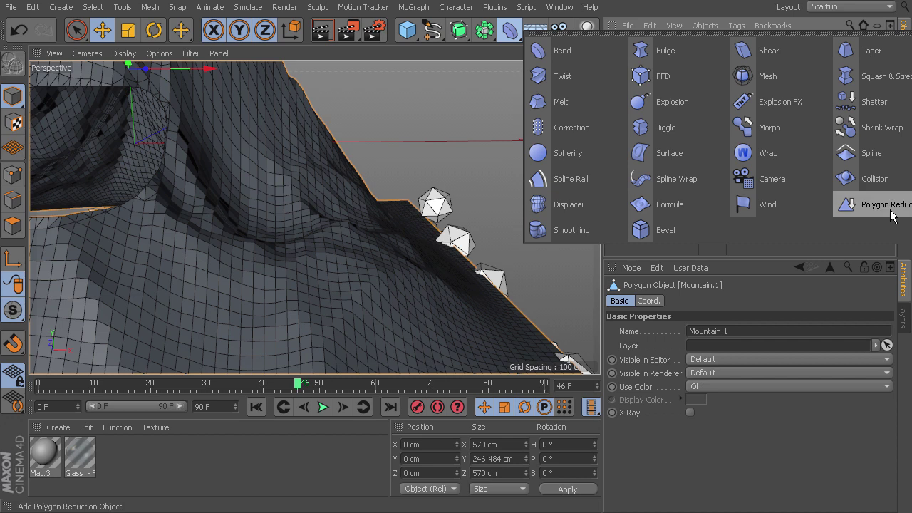
{"action": "left_click", "coordinate": [886, 207]}
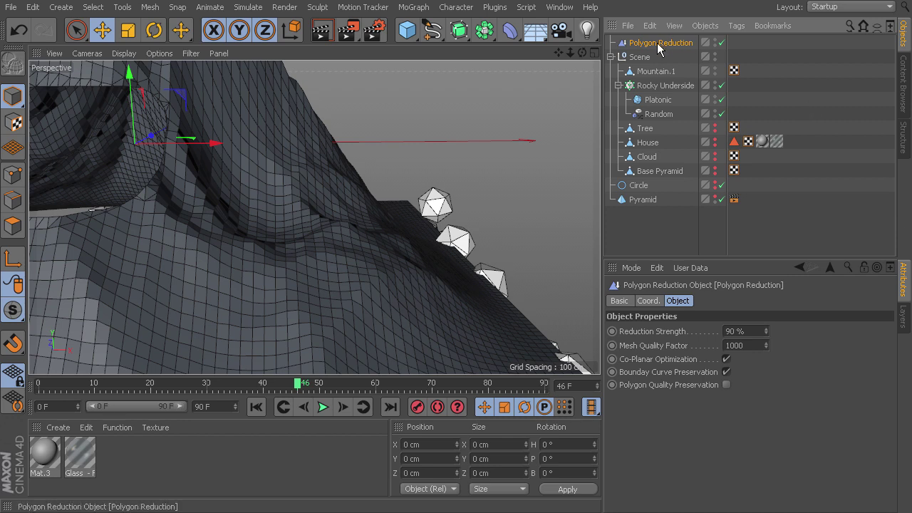
{"action": "left_click_drag", "start_coordinate": [654, 45], "coordinate": [655, 72]}
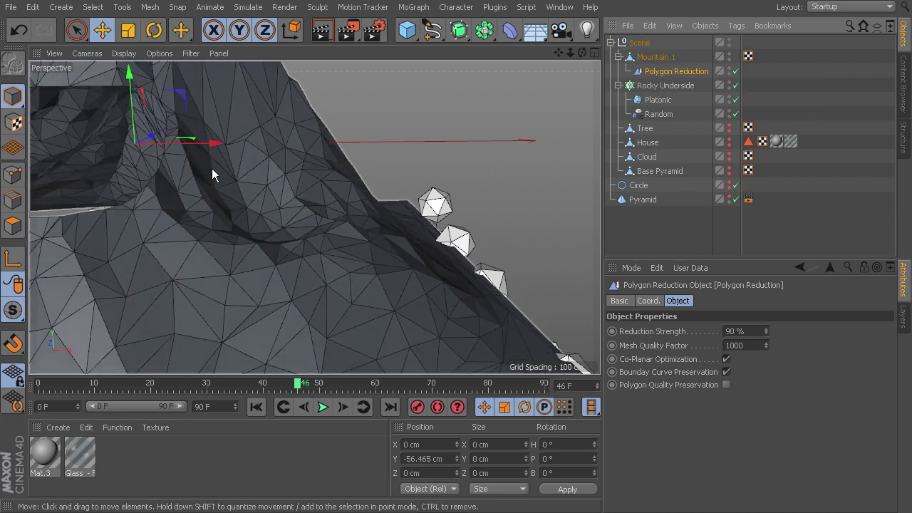
Set the Polygon Reduction's Reduction Strength to 95 % and check the mountain's simplified mesh from several sides
{"action": "scroll", "coordinate": [207, 161], "scroll_direction": "down", "scroll_amount": 5}
{"action": "middle_click_drag", "start_coordinate": [315, 218], "coordinate": [476, 199], "text": "alt"}
{"action": "left_click_drag", "start_coordinate": [477, 205], "coordinate": [440, 200], "text": "alt"}
{"action": "left_click_drag", "start_coordinate": [514, 221], "coordinate": [495, 248], "text": "alt"}
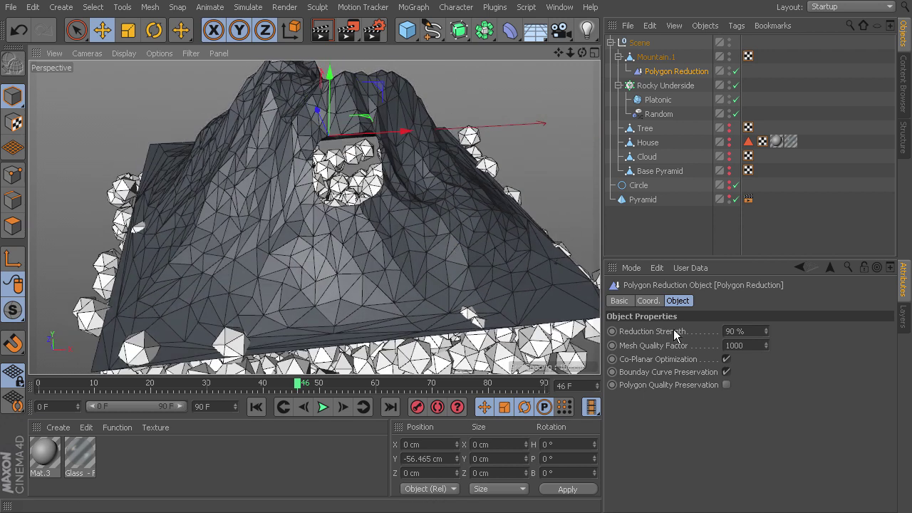
{"action": "left_click_drag", "start_coordinate": [767, 330], "coordinate": [768, 338]}
{"action": "left_click", "coordinate": [768, 334]}
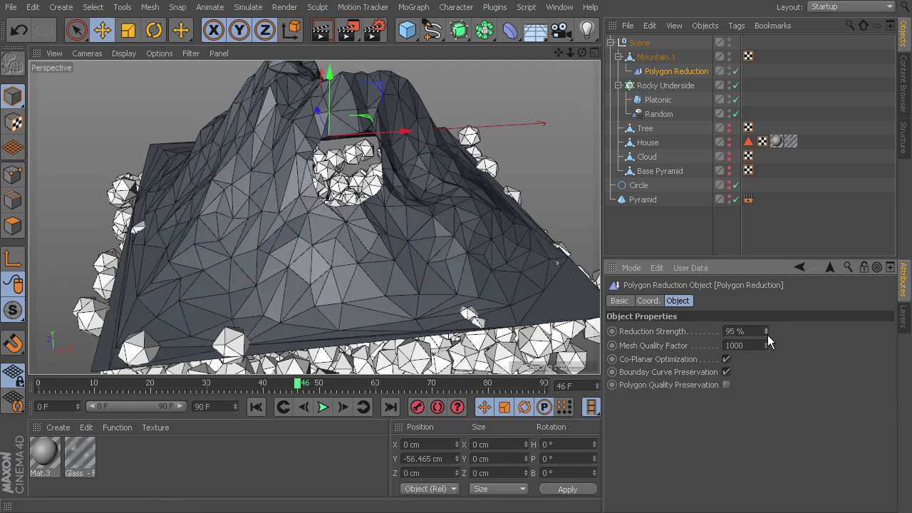
{"action": "left_click_drag", "start_coordinate": [470, 282], "coordinate": [456, 254], "text": "alt"}
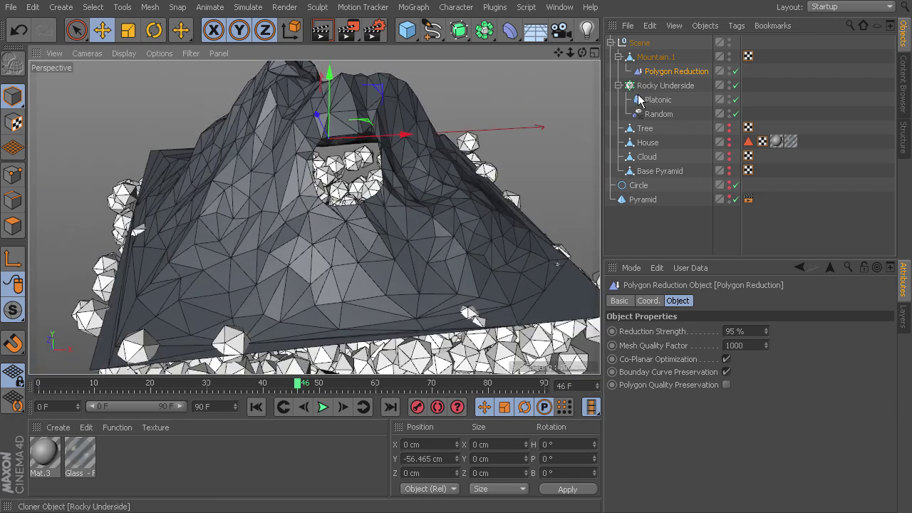
{"action": "left_click_drag", "start_coordinate": [378, 139], "coordinate": [352, 189], "text": "alt"}
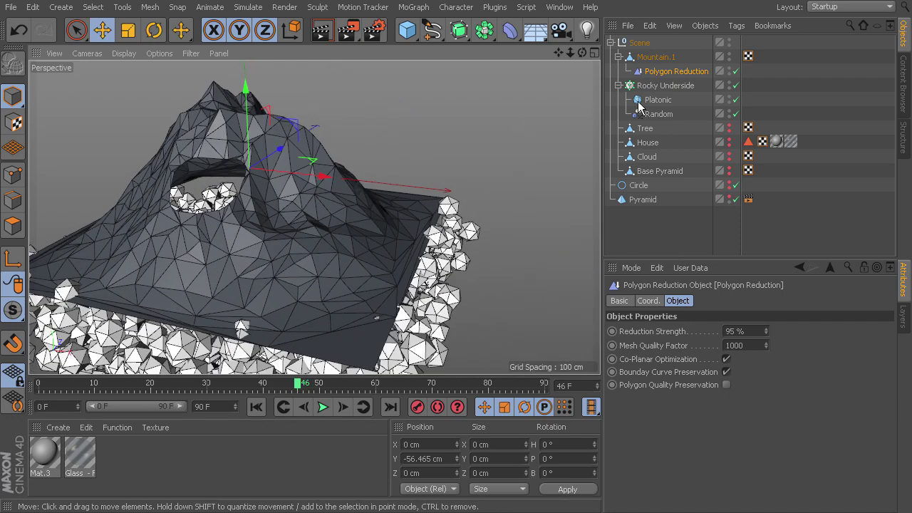
Try merging Mountain.1 and its Polygon Reduction with Connect Objects + Delete, and undo the merge
{"action": "left_click", "coordinate": [654, 58]}
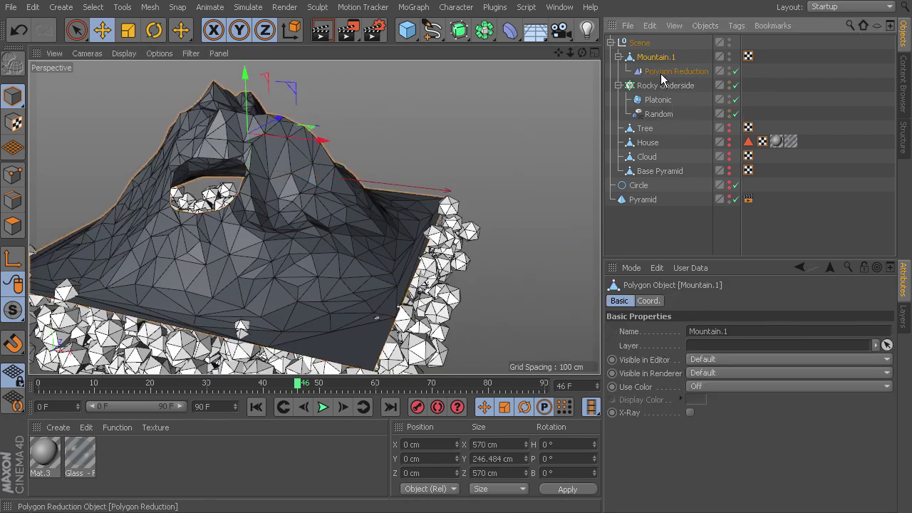
{"action": "left_click", "coordinate": [661, 72], "text": "ctrl"}
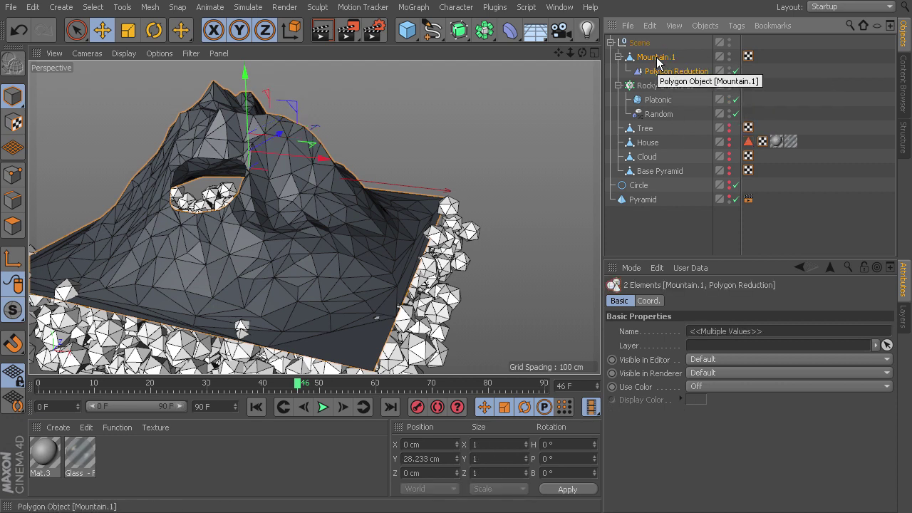
{"action": "right_click", "coordinate": [657, 63]}
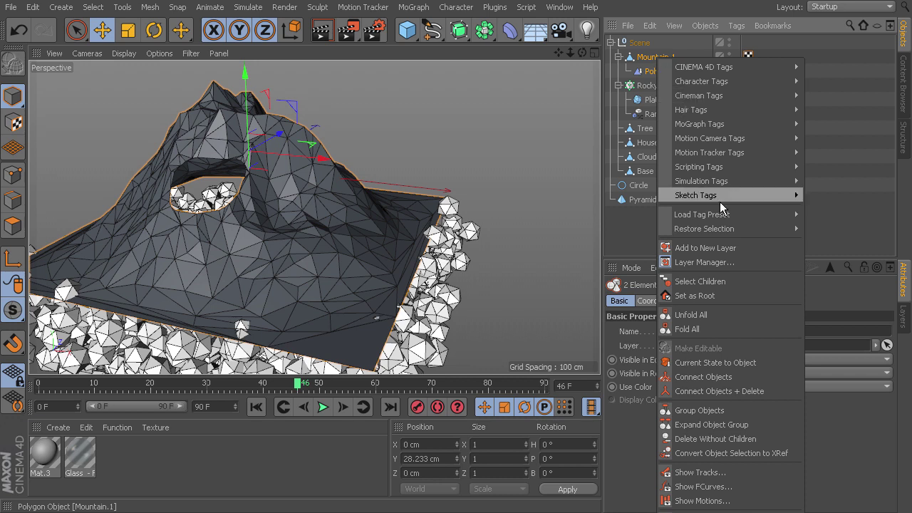
{"action": "left_click", "coordinate": [736, 388]}
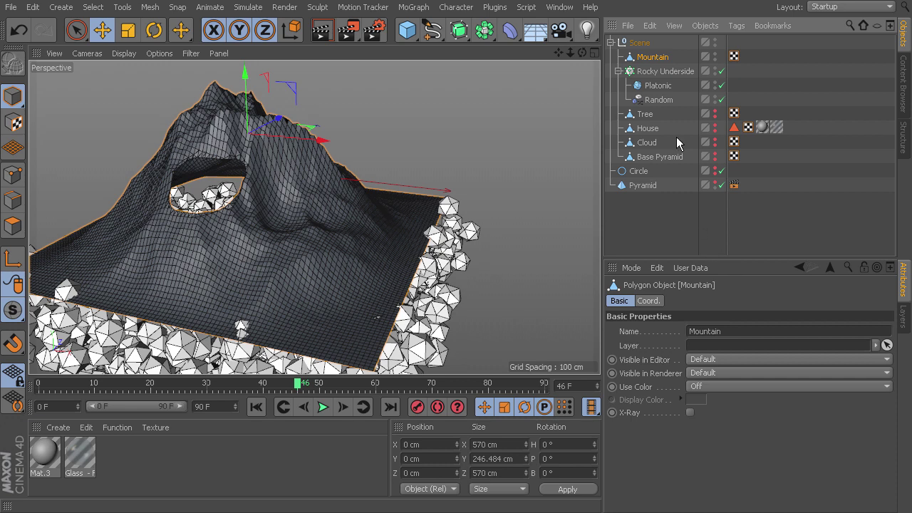
{"action": "key", "text": "ctrl+z"}
Bake the reduced mountain with Current State to Object, and delete the original Mountain.1 together with its Polygon Reduction
{"action": "right_click", "coordinate": [654, 52]}
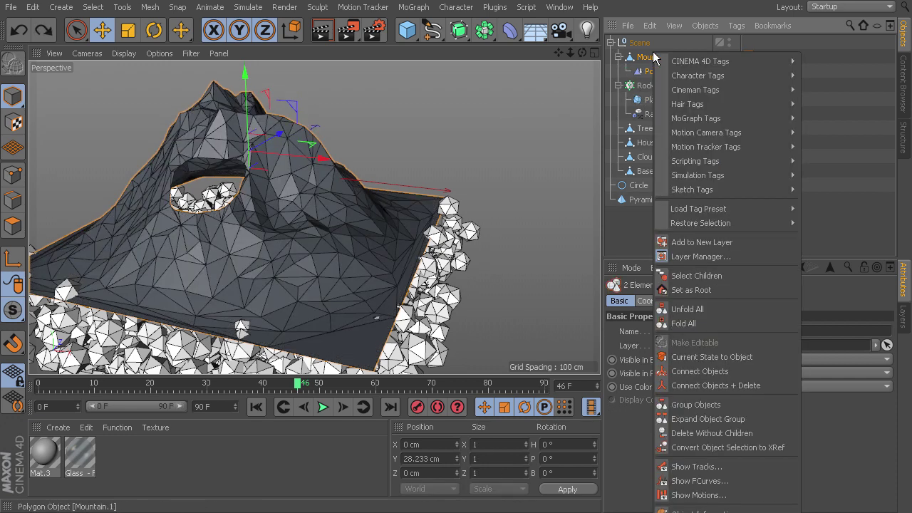
{"action": "left_click", "coordinate": [707, 358]}
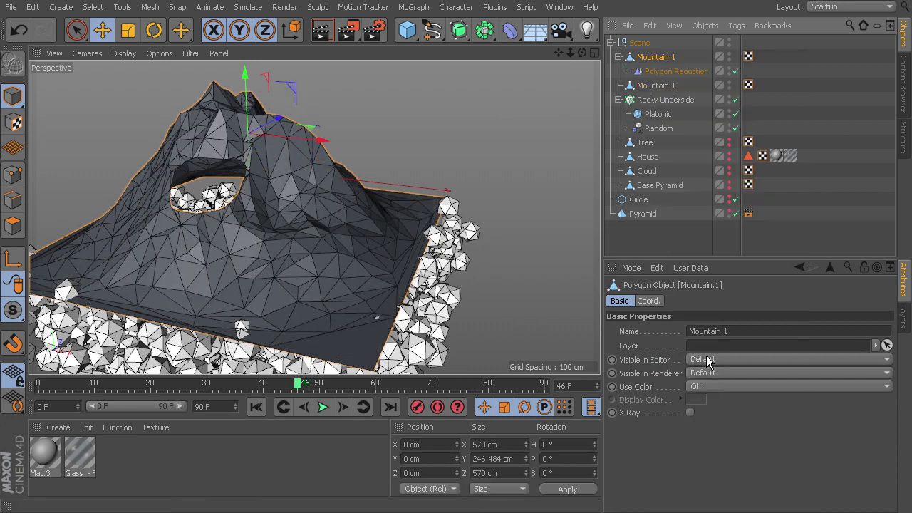
{"action": "left_click", "coordinate": [667, 74]}
{"action": "left_click", "coordinate": [655, 59]}
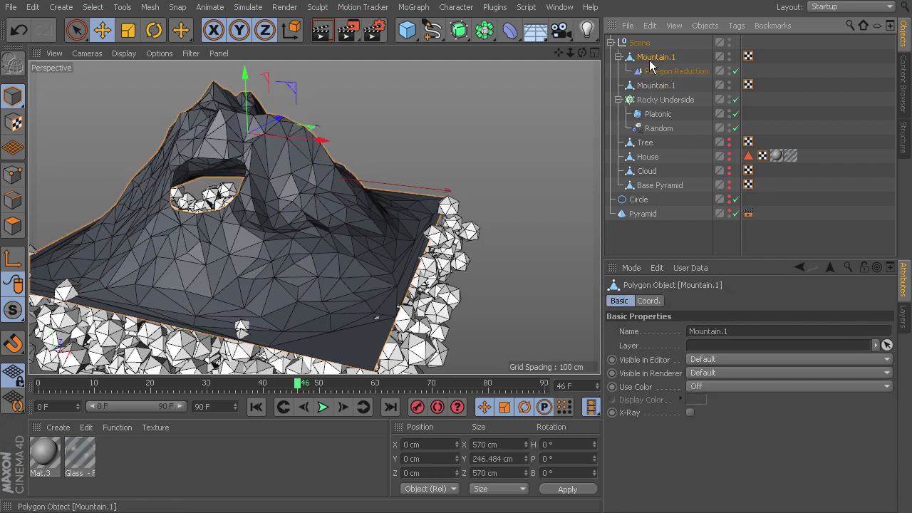
{"action": "key", "text": "Delete"}
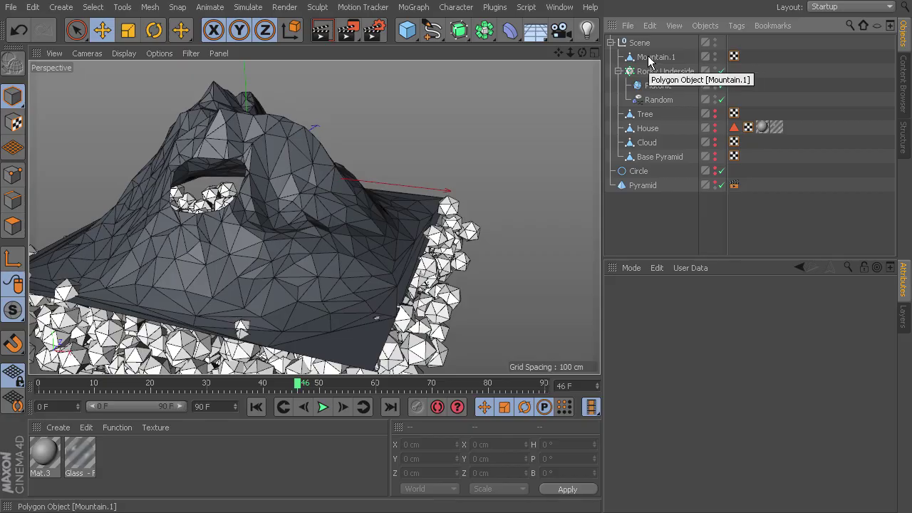
Rename the baked low-poly Mountain.1 object as Mountain
{"action": "left_click", "coordinate": [651, 58]}
{"action": "left_click_drag", "start_coordinate": [377, 196], "coordinate": [456, 207], "text": "alt"}
{"action": "double_click", "coordinate": [677, 57]}
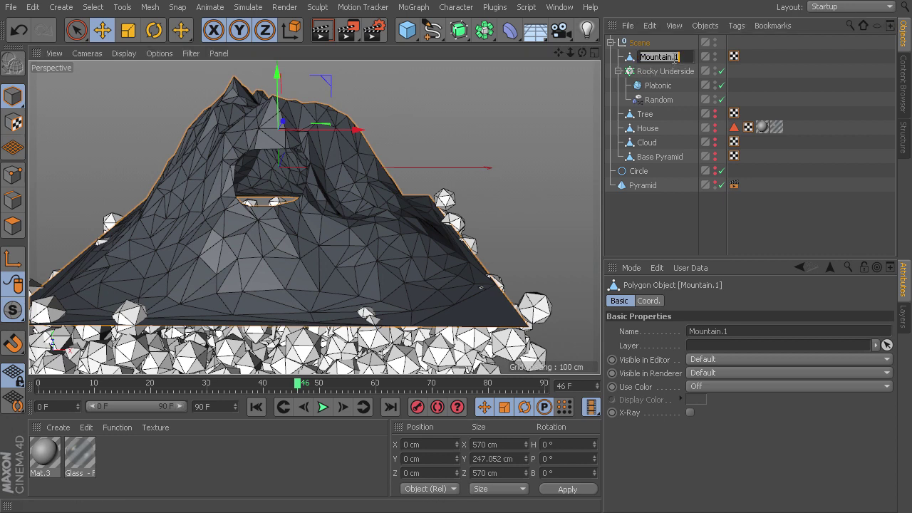
{"action": "key", "text": "BackSpace"}
{"action": "key", "text": "BackSpace"}
{"action": "key", "text": "Return"}
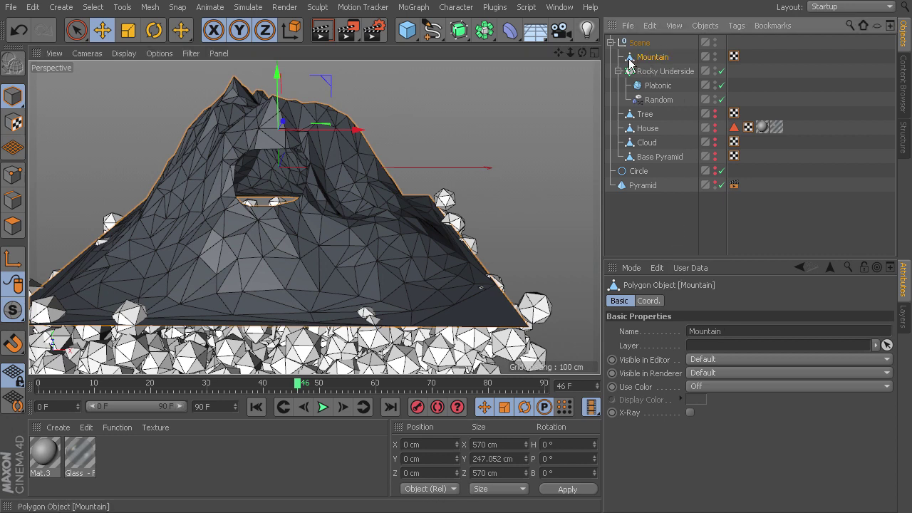
Add a Displacer deformer and make it a child of the Platonic object under Rocky Underside
{"action": "left_click_drag", "start_coordinate": [359, 185], "coordinate": [391, 196], "text": "alt"}
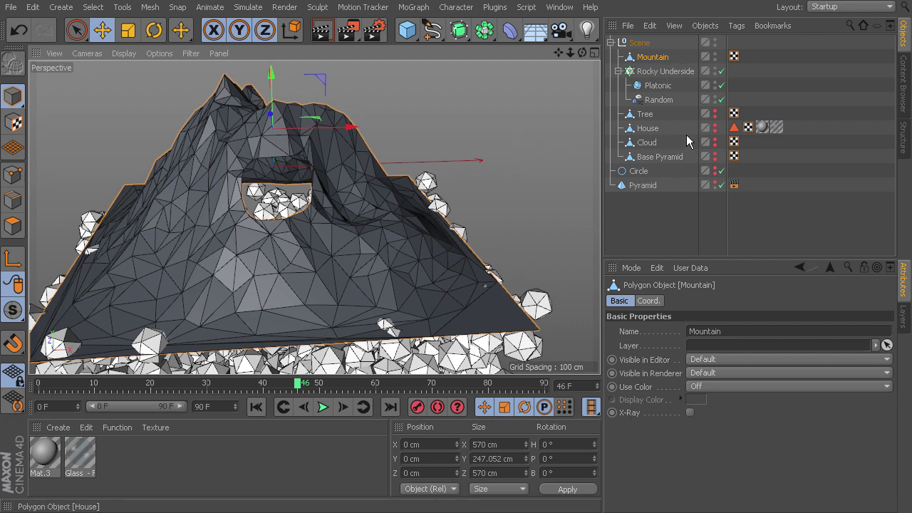
{"action": "left_click", "coordinate": [654, 86]}
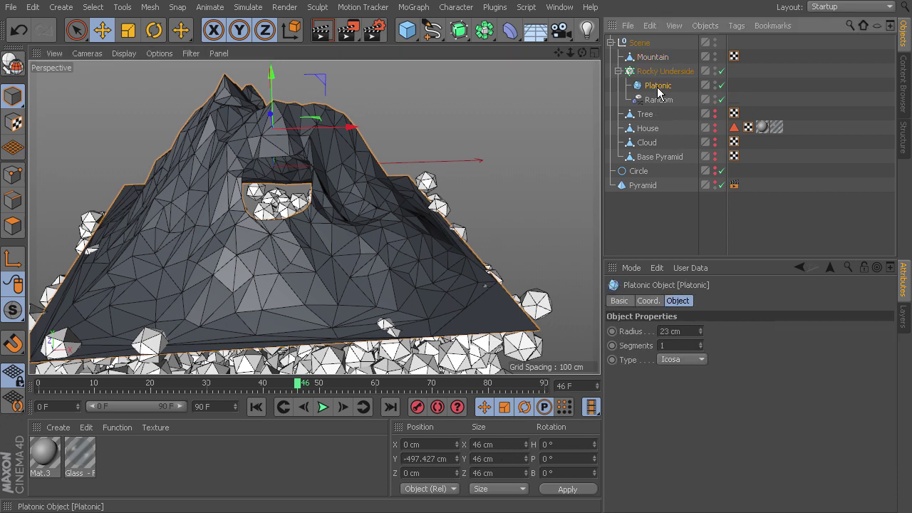
{"action": "left_click", "coordinate": [511, 30]}
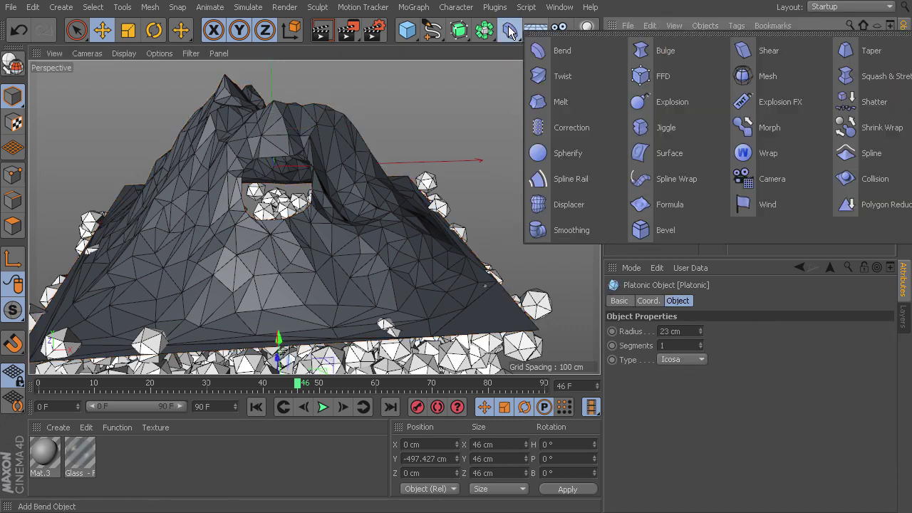
{"action": "left_click", "coordinate": [569, 205]}
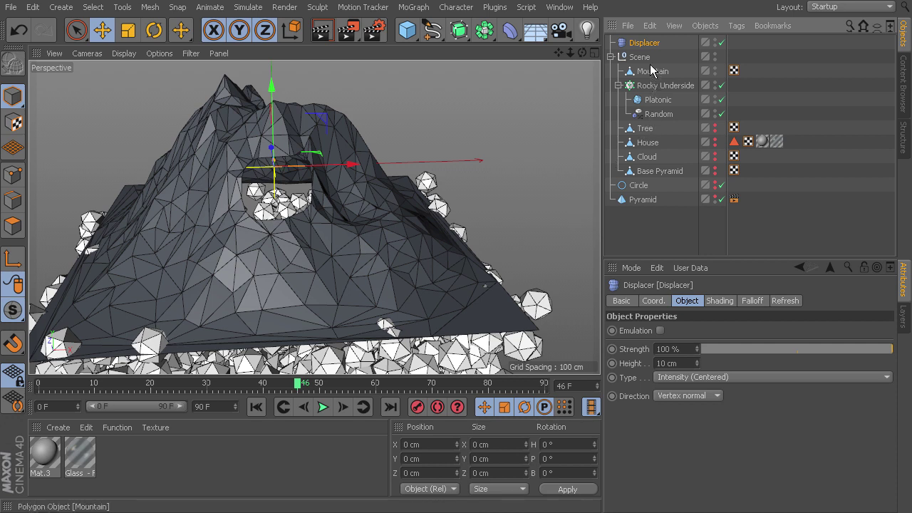
{"action": "left_click_drag", "start_coordinate": [638, 42], "coordinate": [650, 103]}
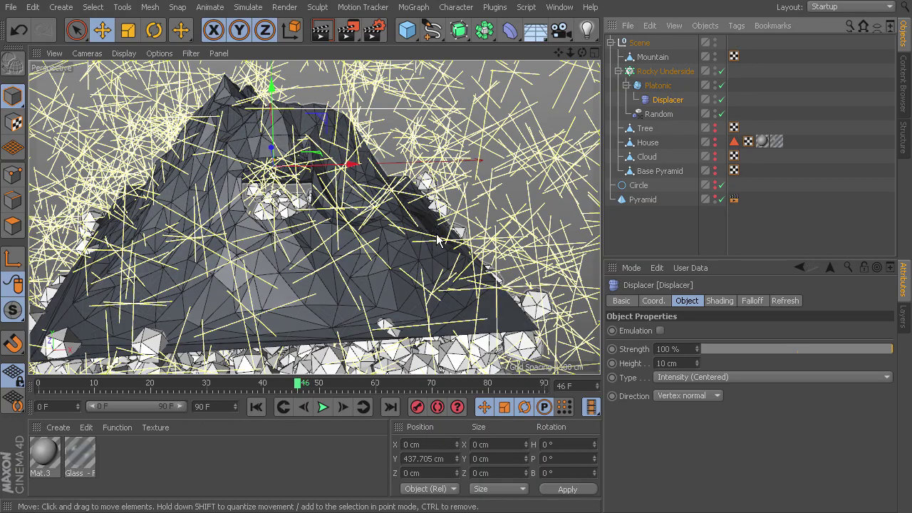
Assign a Noise shader to the Displacer's shading channel to distort the underside rocks
{"action": "middle_click_drag", "start_coordinate": [418, 207], "coordinate": [574, 326], "text": "alt"}
{"action": "scroll", "coordinate": [450, 318], "scroll_direction": "up", "scroll_amount": 3}
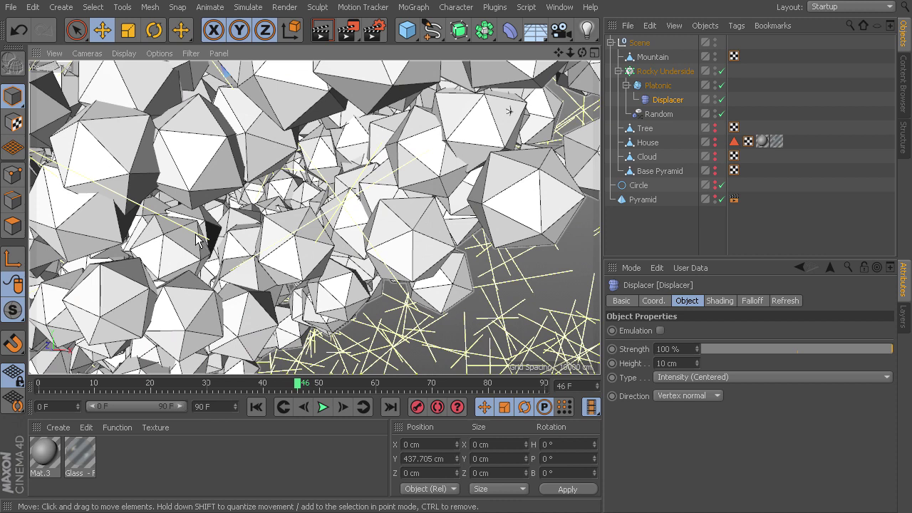
{"action": "scroll", "coordinate": [383, 278], "scroll_direction": "up", "scroll_amount": 3}
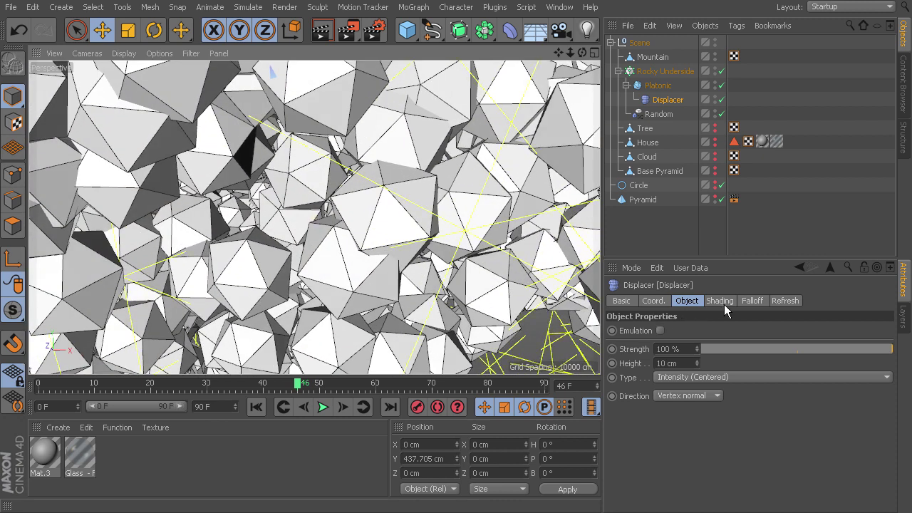
{"action": "left_click", "coordinate": [720, 301]}
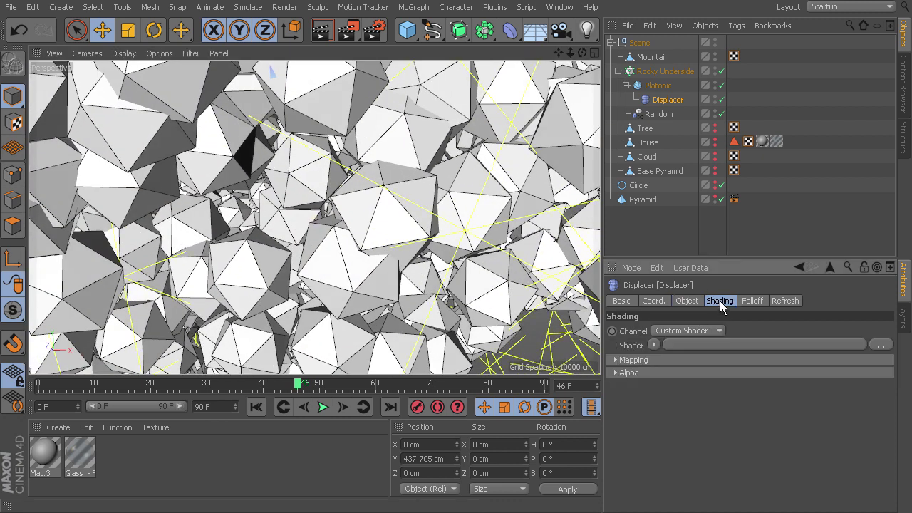
{"action": "left_click", "coordinate": [653, 345]}
{"action": "left_click", "coordinate": [683, 496]}
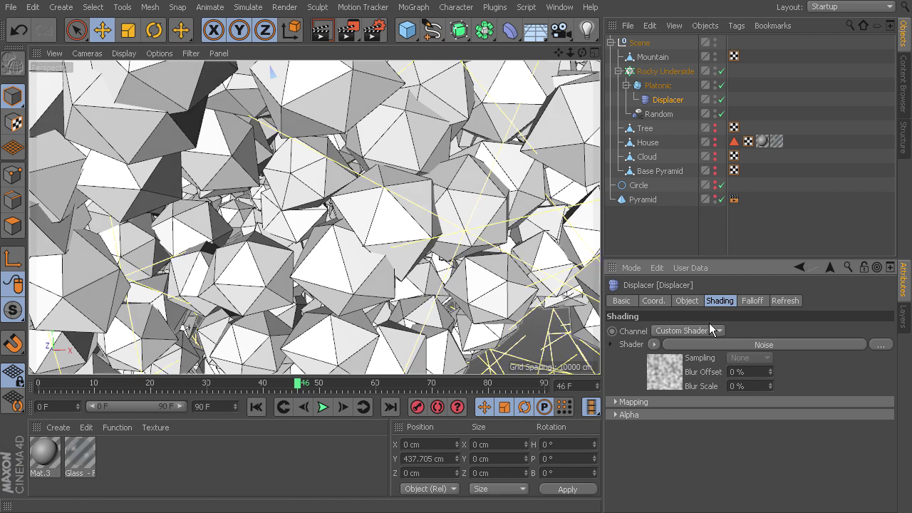
Set the Displacer's Height to 14 cm and check the deformed rocks across the whole underside
{"action": "left_click", "coordinate": [691, 303]}
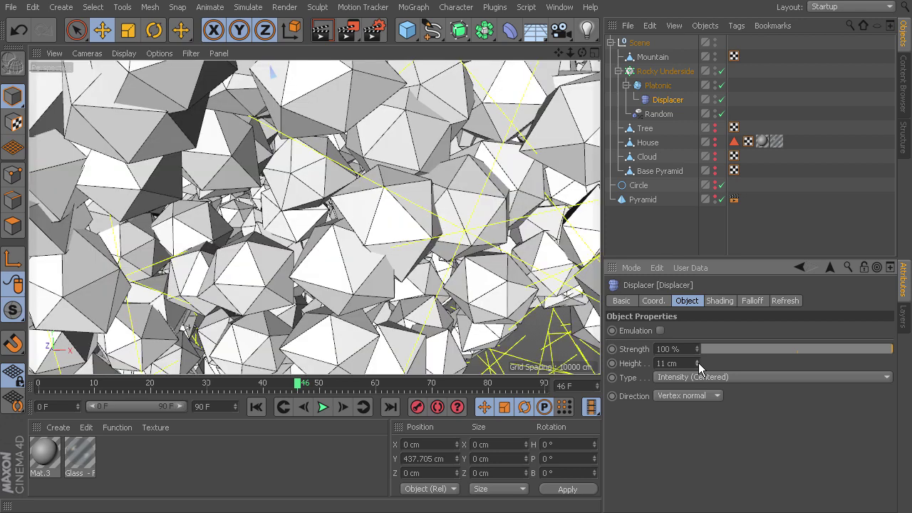
{"action": "left_click_drag", "start_coordinate": [697, 361], "coordinate": [696, 352]}
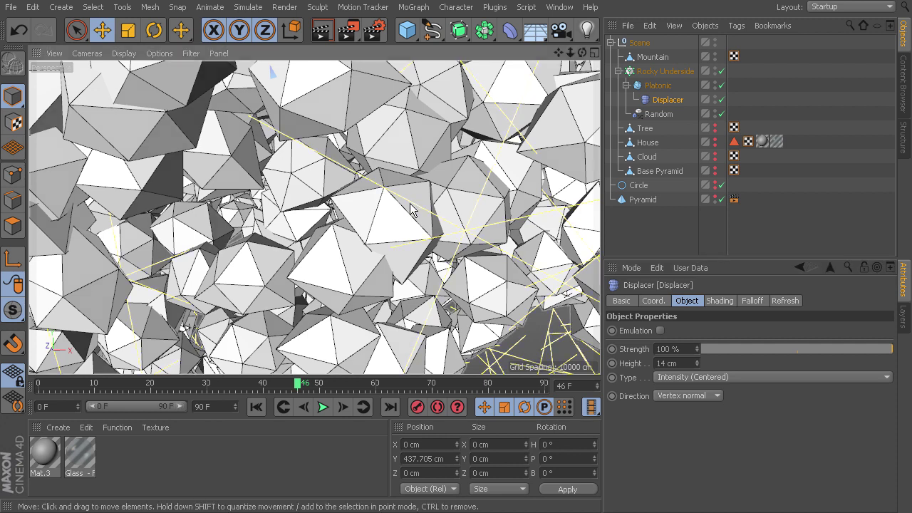
{"action": "left_click_drag", "start_coordinate": [411, 203], "coordinate": [412, 207], "text": "alt"}
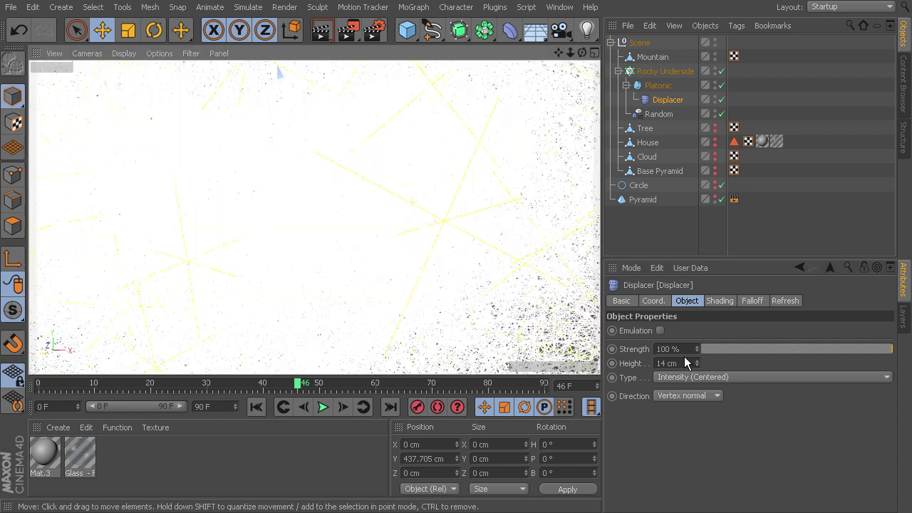
{"action": "scroll", "coordinate": [412, 232], "scroll_direction": "down", "scroll_amount": 2}
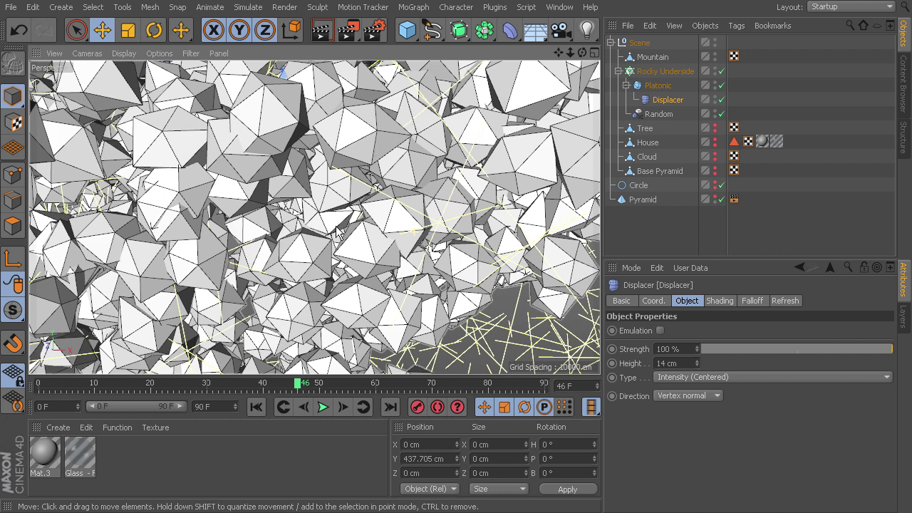
{"action": "scroll", "coordinate": [405, 282], "scroll_direction": "down", "scroll_amount": 1}
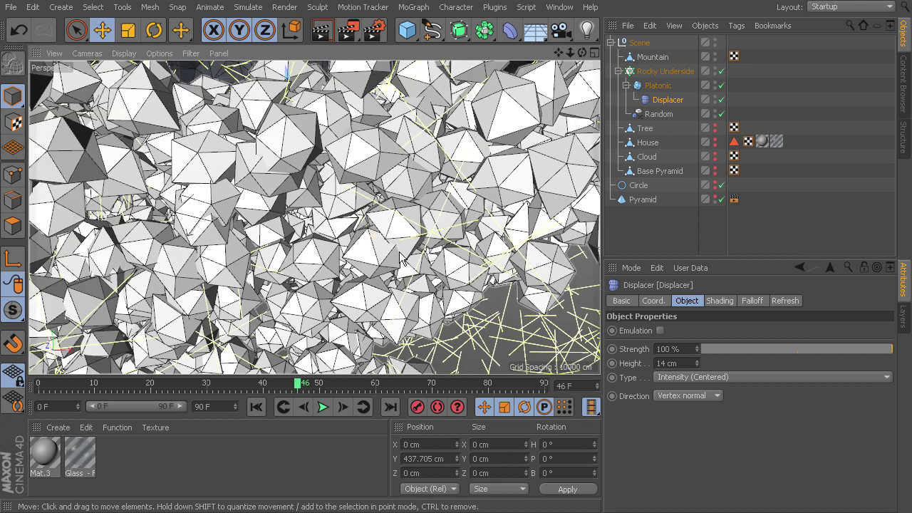
{"action": "scroll", "coordinate": [400, 251], "scroll_direction": "down", "scroll_amount": 1}
{"action": "scroll", "coordinate": [399, 252], "scroll_direction": "down", "scroll_amount": 1}
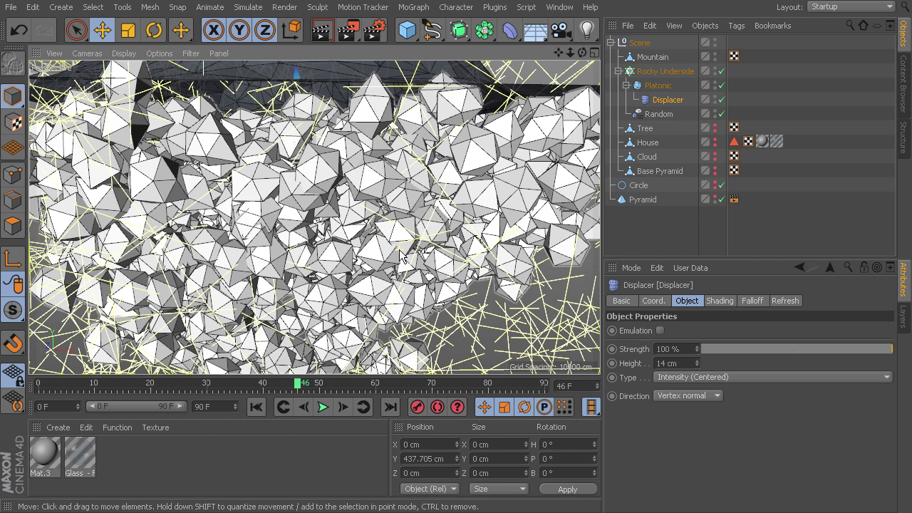
{"action": "scroll", "coordinate": [403, 256], "scroll_direction": "down", "scroll_amount": 1}
{"action": "scroll", "coordinate": [402, 256], "scroll_direction": "down", "scroll_amount": 1}
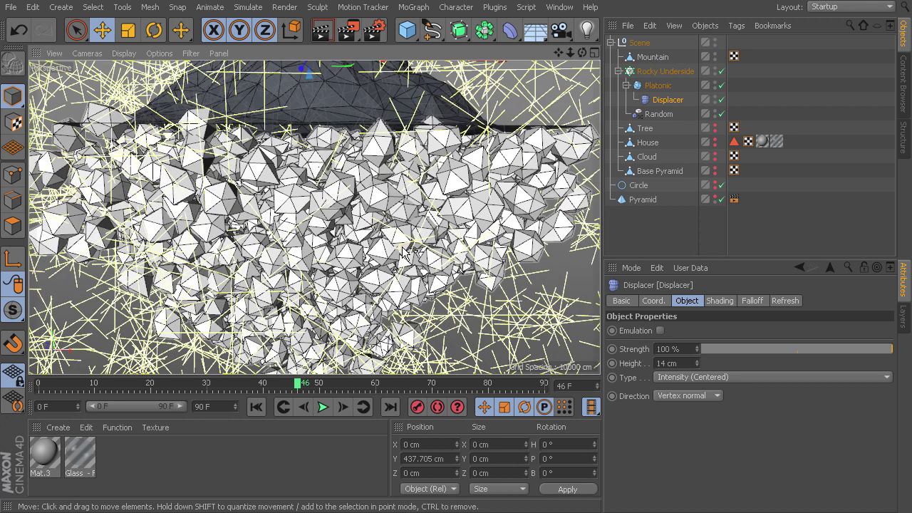
{"action": "scroll", "coordinate": [404, 254], "scroll_direction": "down", "scroll_amount": 1}
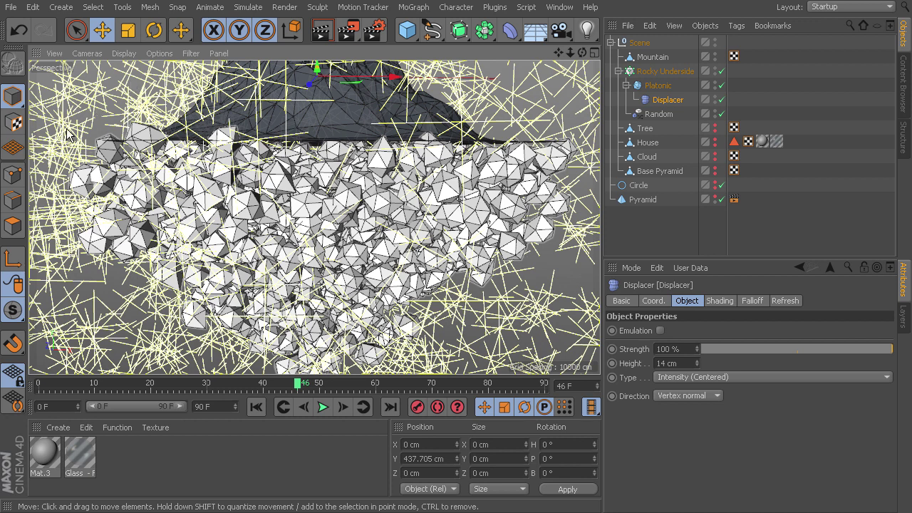
Try hiding generators with the viewport's display filter, and turn their display back on
{"action": "left_click", "coordinate": [530, 295]}
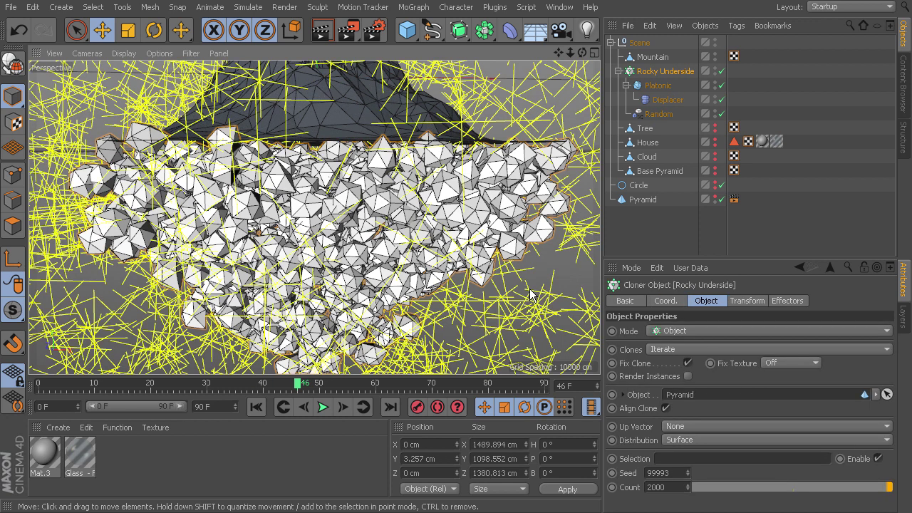
{"action": "left_click", "coordinate": [190, 57]}
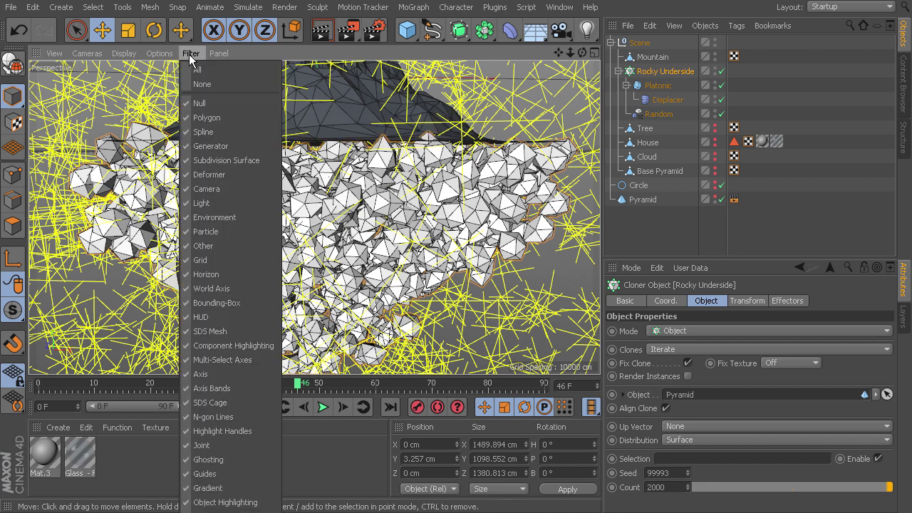
{"action": "left_click", "coordinate": [211, 146]}
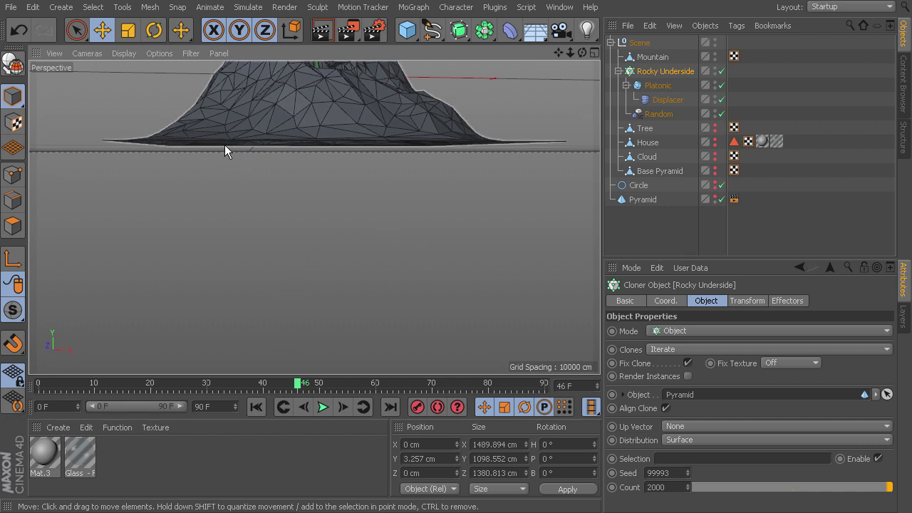
{"action": "left_click", "coordinate": [188, 54]}
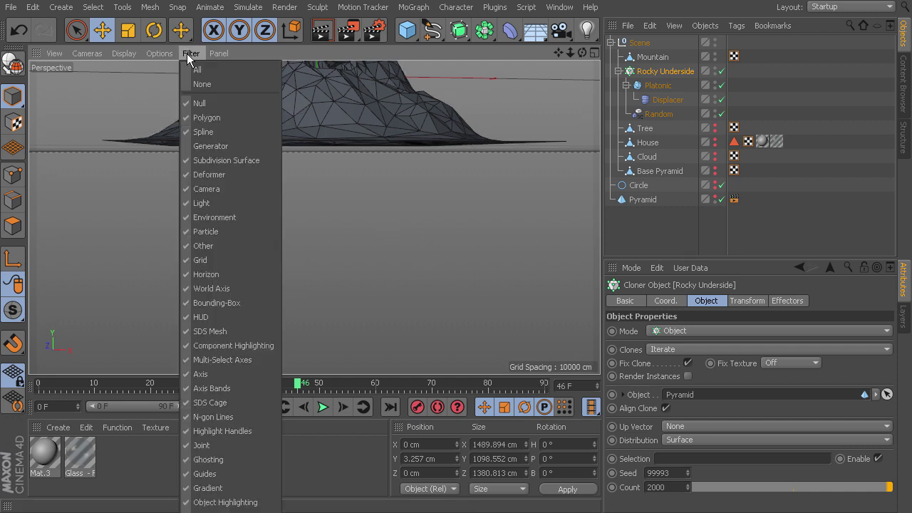
{"action": "left_click", "coordinate": [209, 144]}
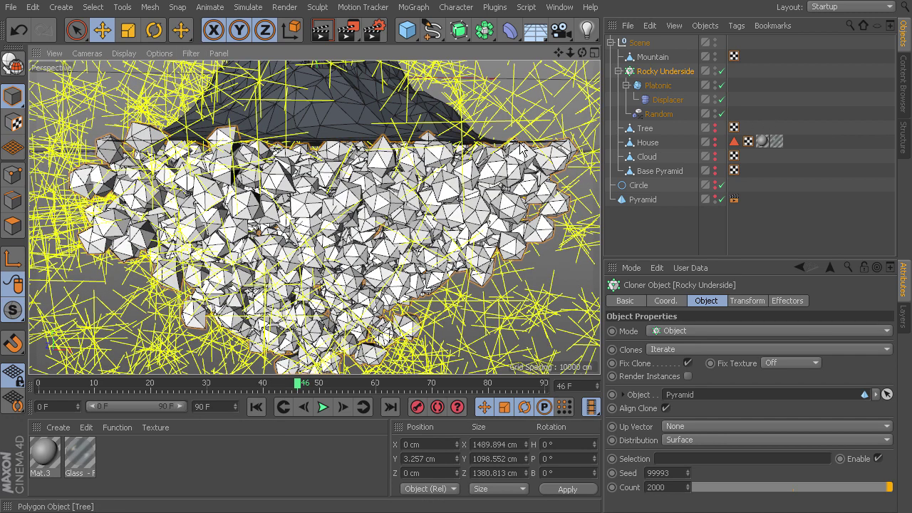
Disable the Rocky Underside cloner and bring the mountain back into view
{"action": "left_click", "coordinate": [721, 71]}
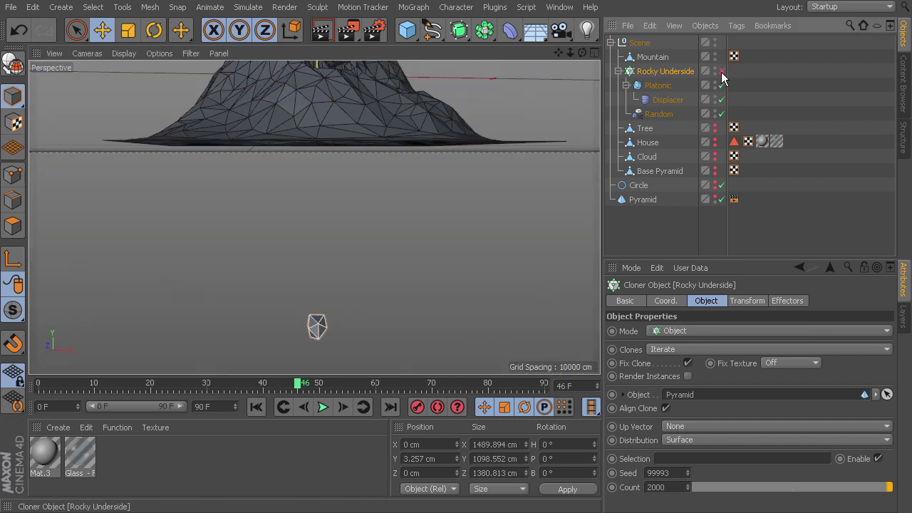
{"action": "scroll", "coordinate": [350, 117], "scroll_direction": "up", "scroll_amount": 15}
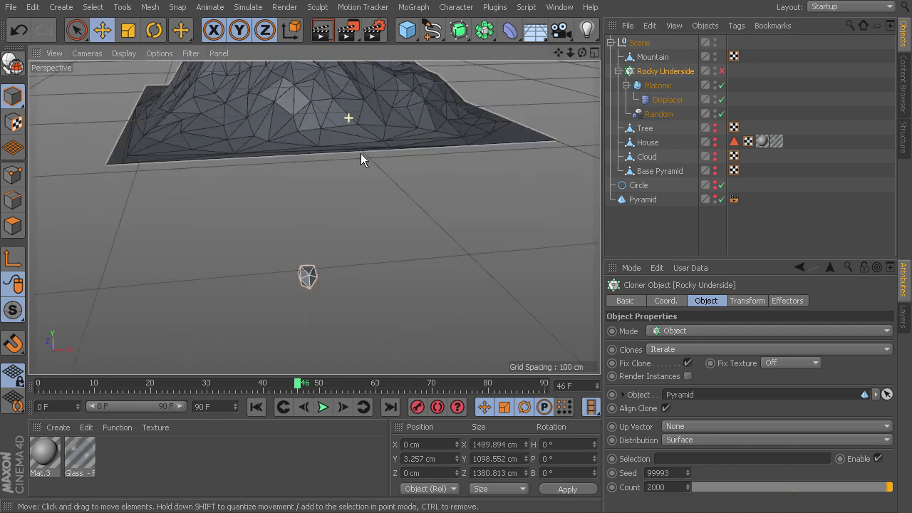
{"action": "left_click_drag", "start_coordinate": [348, 118], "coordinate": [280, 159], "text": "alt"}
{"action": "left_click_drag", "start_coordinate": [457, 118], "coordinate": [559, 165], "text": "alt"}
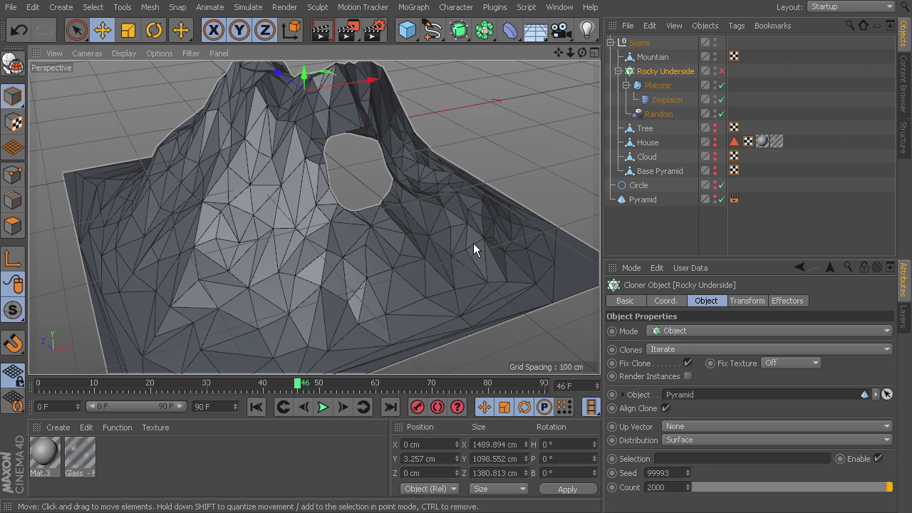
Reset the Cloud object's editor and renderer visibility to Default and inspect it above the mountain
{"action": "left_click", "coordinate": [646, 157]}
{"action": "left_click_drag", "start_coordinate": [541, 253], "coordinate": [503, 282], "text": "alt"}
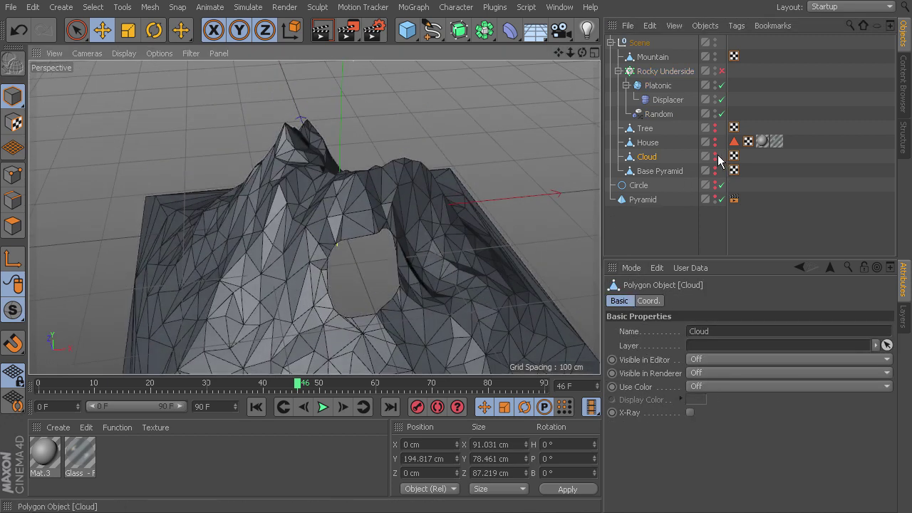
{"action": "left_click", "coordinate": [715, 153]}
{"action": "left_click", "coordinate": [714, 160]}
{"action": "middle_click_drag", "start_coordinate": [427, 149], "coordinate": [406, 188], "text": "alt"}
{"action": "left_click_drag", "start_coordinate": [406, 186], "coordinate": [540, 189], "text": "alt"}
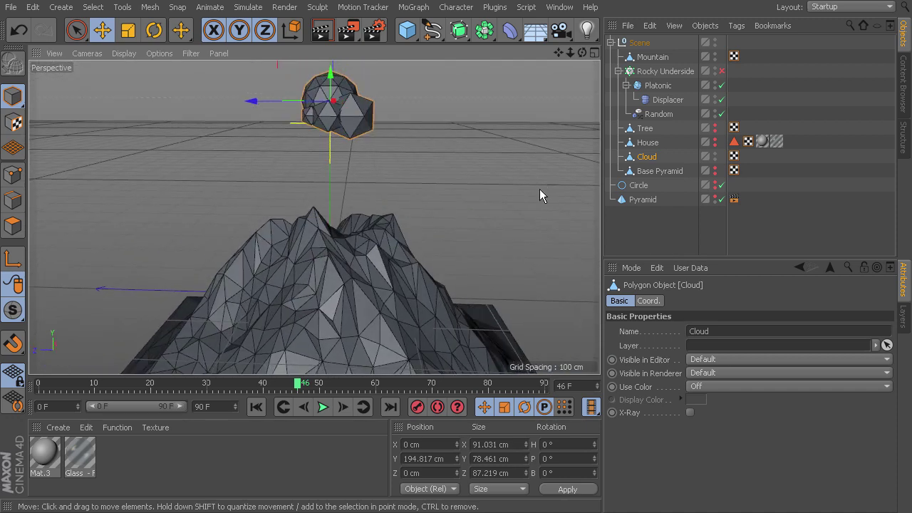
{"action": "left_click_drag", "start_coordinate": [446, 113], "coordinate": [483, 169], "text": "alt"}
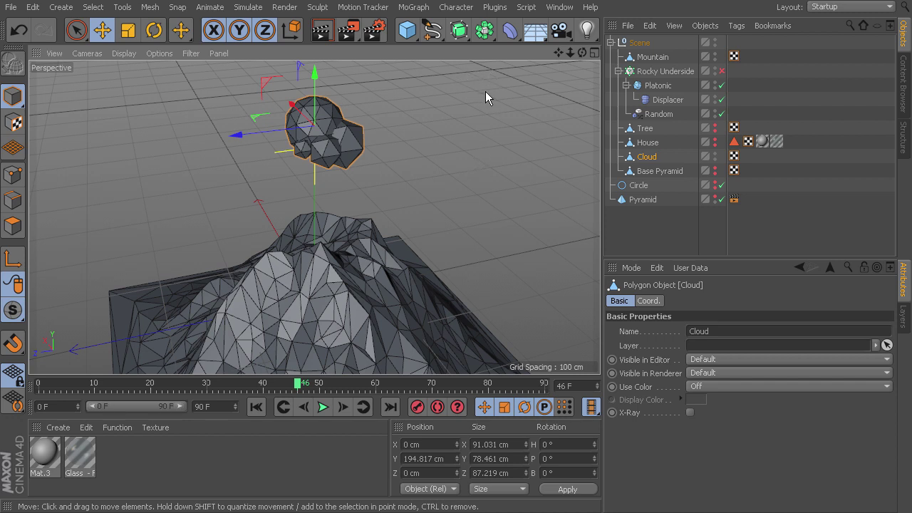
Place the Cloud inside a new MoGraph Cloner and set the Cloner's mode to Radial
{"action": "left_click", "coordinate": [413, 7]}
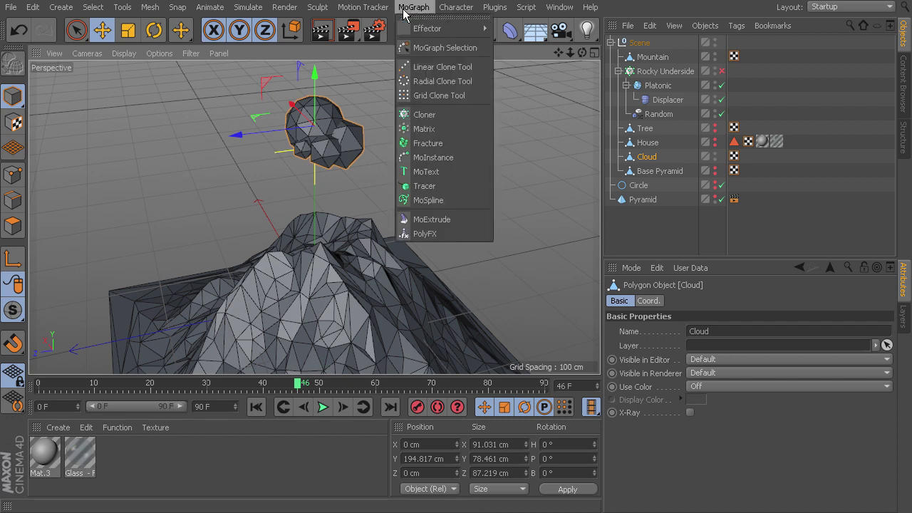
{"action": "left_click", "coordinate": [437, 114]}
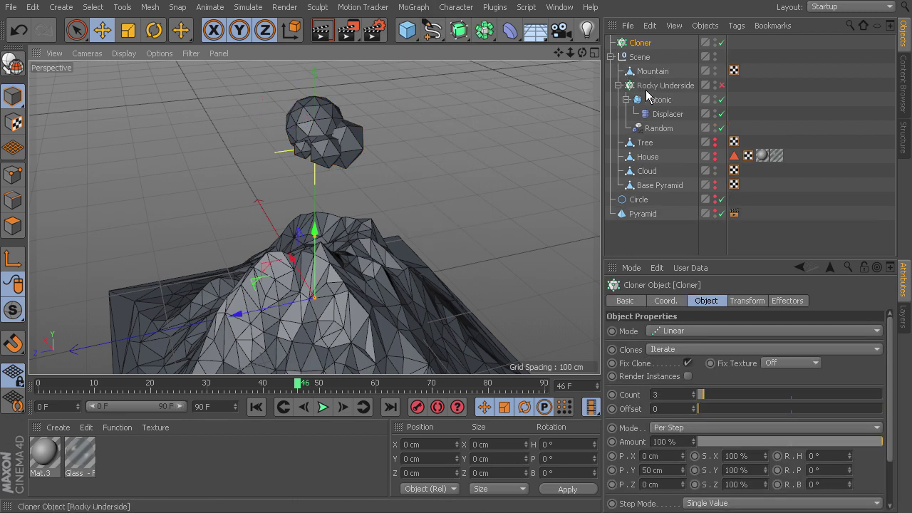
{"action": "left_click_drag", "start_coordinate": [650, 177], "coordinate": [647, 47]}
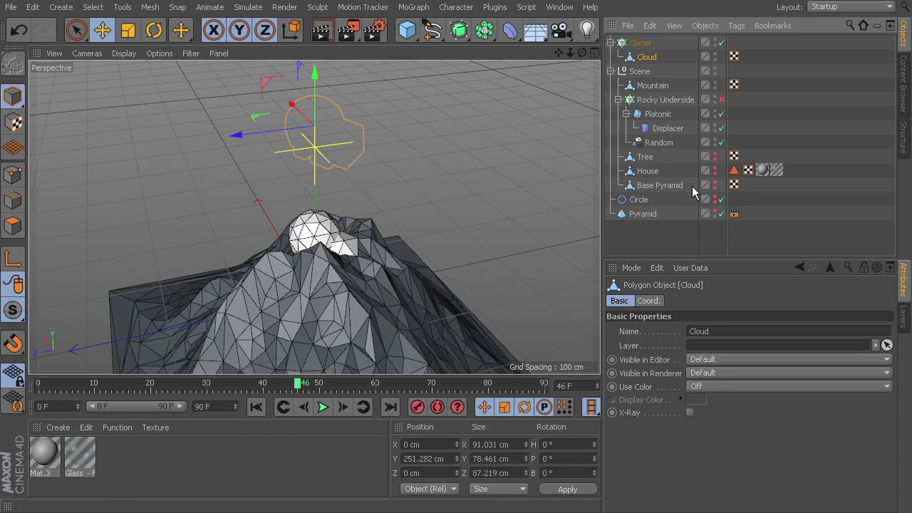
{"action": "left_click", "coordinate": [639, 42]}
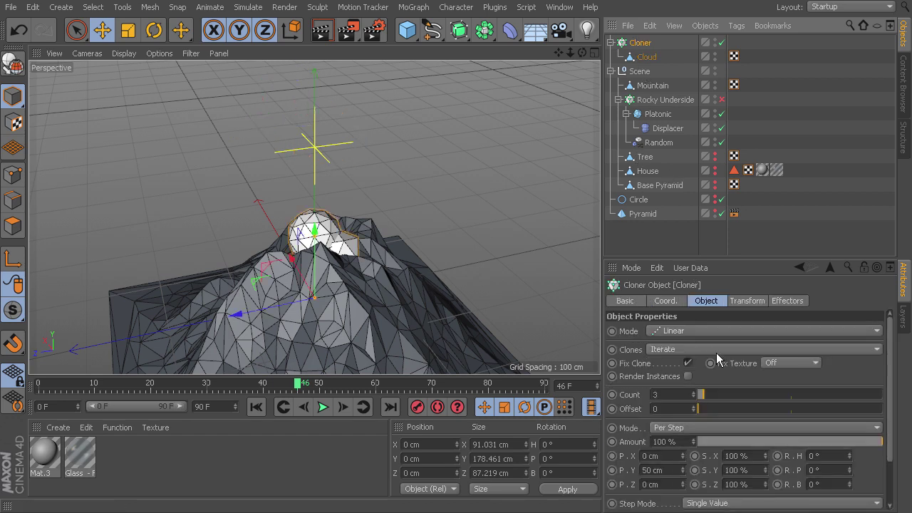
{"action": "left_click", "coordinate": [654, 332]}
{"action": "left_click", "coordinate": [680, 365]}
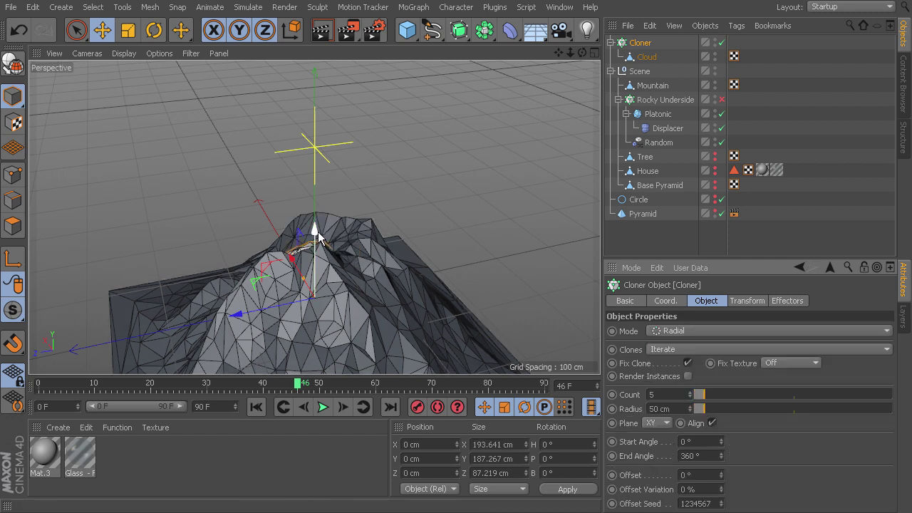
Raise the cloud Cloner above the mountain to about Y 232 cm and set its radial plane to XZ
{"action": "left_click_drag", "start_coordinate": [316, 228], "coordinate": [347, 60]}
{"action": "left_click_drag", "start_coordinate": [496, 222], "coordinate": [503, 195], "text": "alt"}
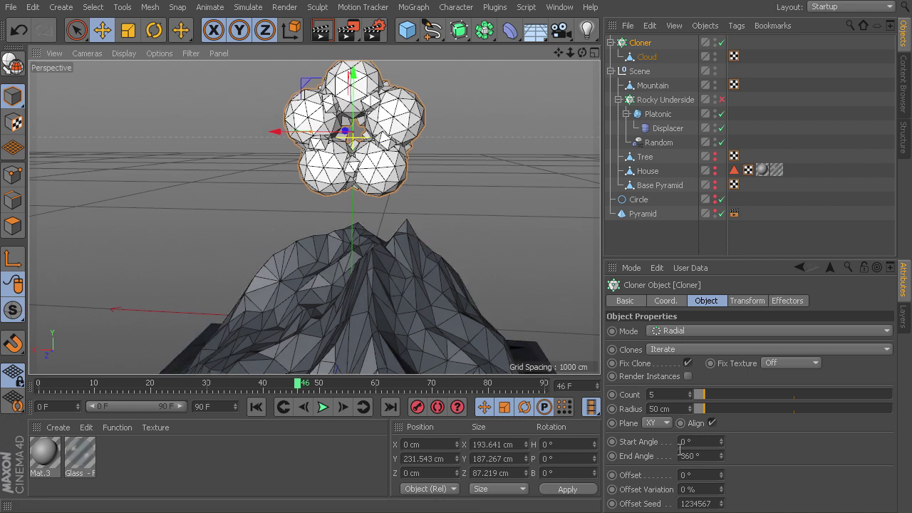
{"action": "left_click", "coordinate": [652, 423]}
{"action": "left_click", "coordinate": [667, 466]}
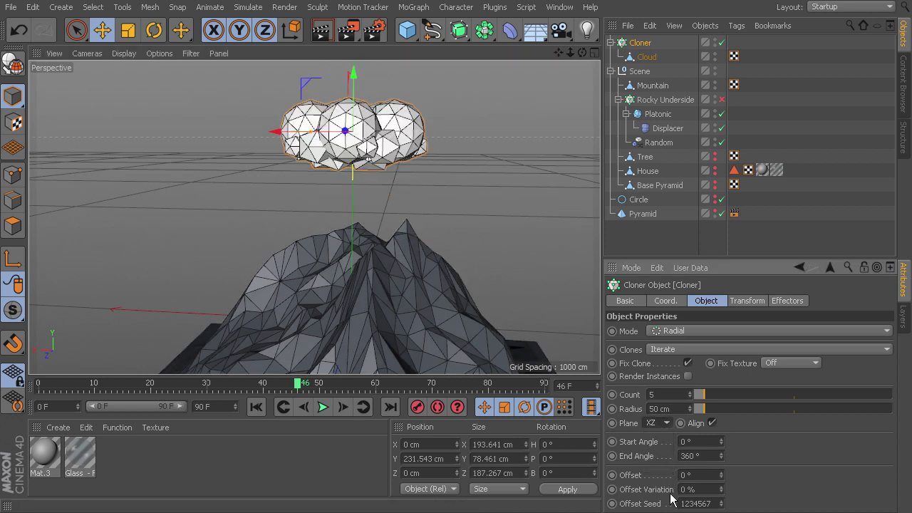
Set the radius of the radial cloud Cloner to 213 cm and check the ring around the mountain
{"action": "left_click_drag", "start_coordinate": [717, 410], "coordinate": [737, 410]}
{"action": "left_click_drag", "start_coordinate": [499, 250], "coordinate": [320, 159], "text": "alt"}
{"action": "left_click_drag", "start_coordinate": [450, 219], "coordinate": [517, 197], "text": "alt"}
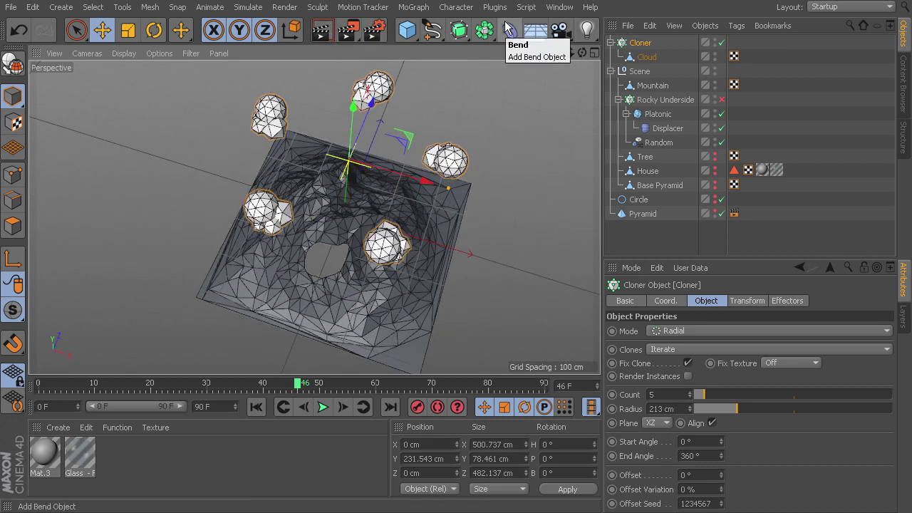
Add a MoGraph Random effector to the cloud Cloner and inspect the scattered clouds
{"action": "left_click", "coordinate": [413, 10]}
{"action": "mouse_move", "coordinate": [422, 28]}
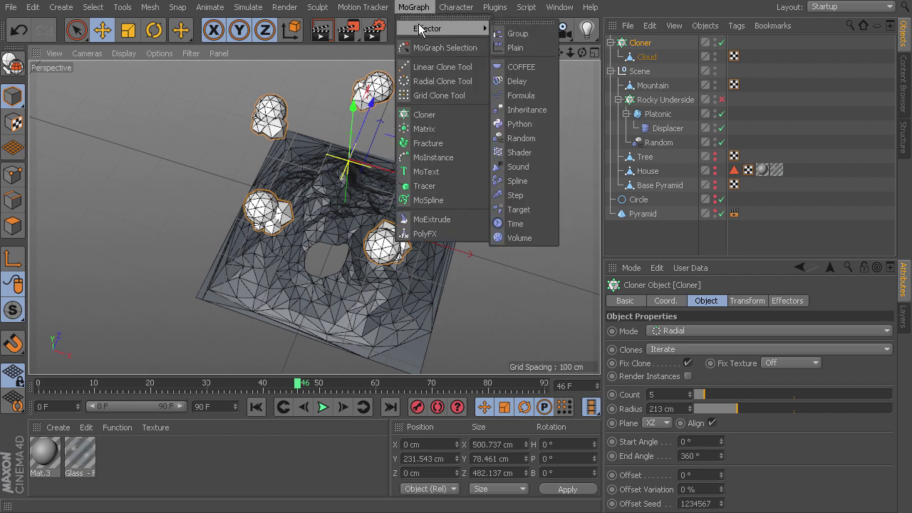
{"action": "left_click", "coordinate": [531, 135]}
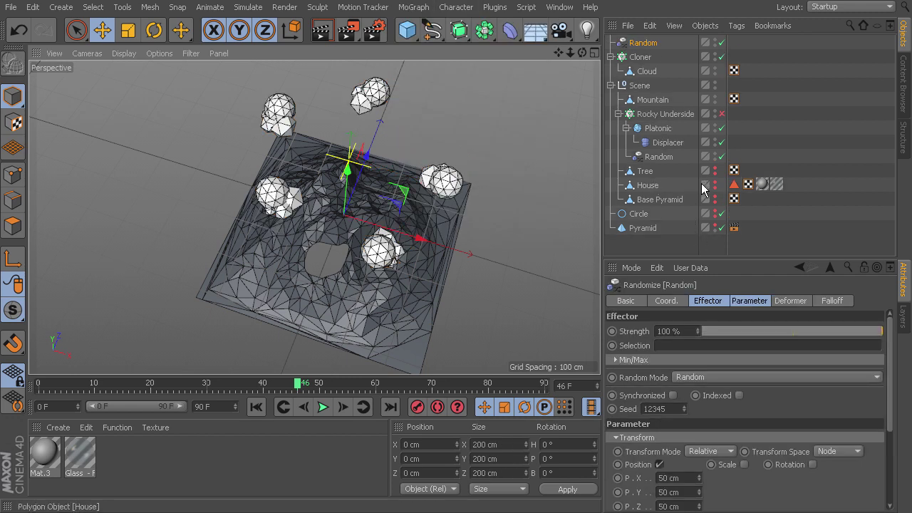
{"action": "left_click_drag", "start_coordinate": [512, 237], "coordinate": [403, 202], "text": "alt"}
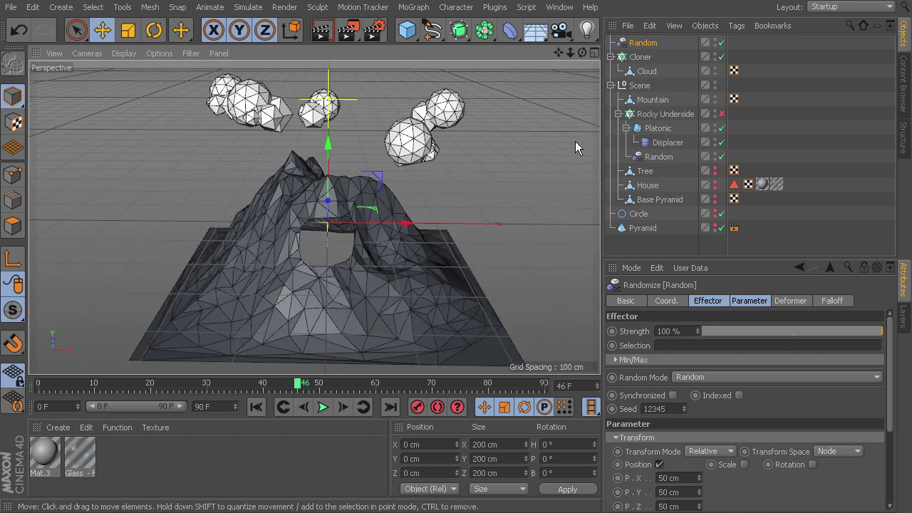
{"action": "left_click_drag", "start_coordinate": [472, 159], "coordinate": [515, 179], "text": "alt"}
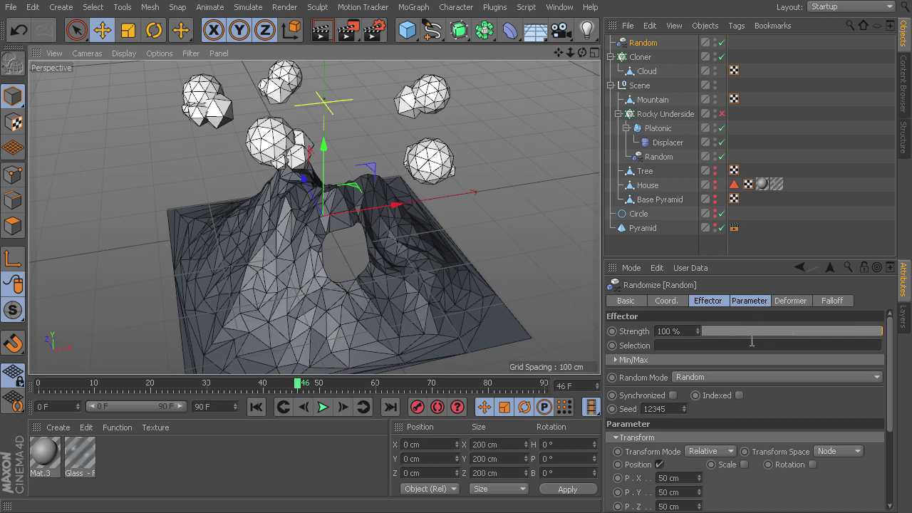
Set the cloud Random effector's P.Y to 140 cm and enable uniform, absolute Scale at -0.68
{"action": "left_click_drag", "start_coordinate": [700, 497], "coordinate": [700, 501]}
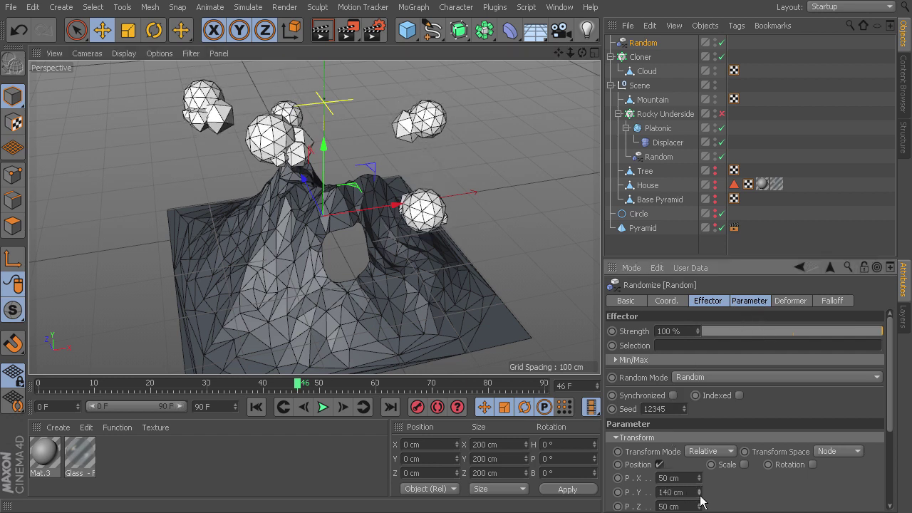
{"action": "left_click", "coordinate": [745, 465]}
{"action": "scroll", "coordinate": [756, 478], "scroll_direction": "down", "scroll_amount": 3}
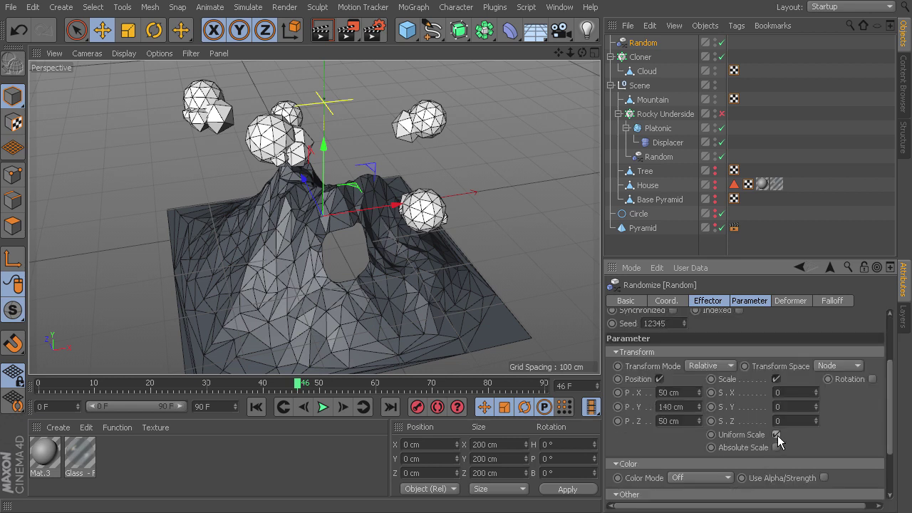
{"action": "left_click", "coordinate": [777, 436]}
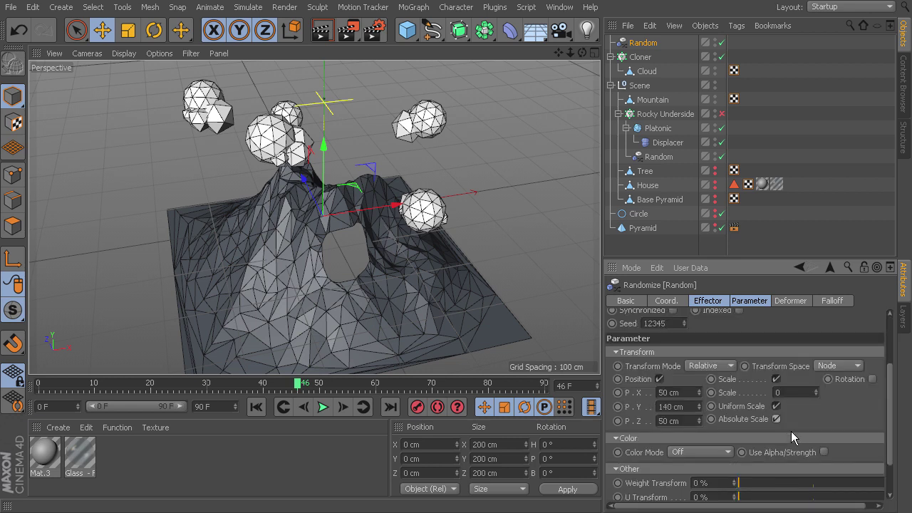
{"action": "left_click_drag", "start_coordinate": [816, 392], "coordinate": [816, 442]}
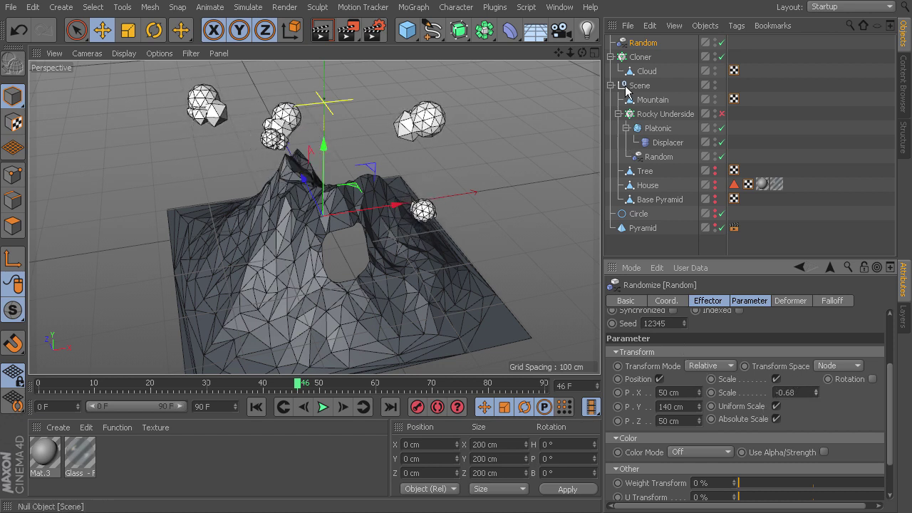
Set the cloud Cloner's count to 15 and check the clouds above the mountain
{"action": "left_click", "coordinate": [640, 56]}
{"action": "left_click_drag", "start_coordinate": [704, 395], "coordinate": [725, 396]}
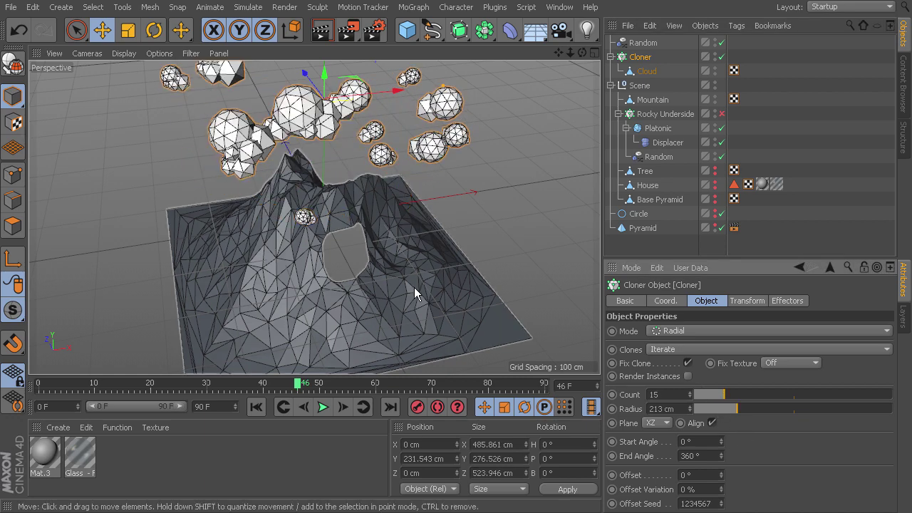
{"action": "left_click_drag", "start_coordinate": [413, 287], "coordinate": [333, 261], "text": "alt"}
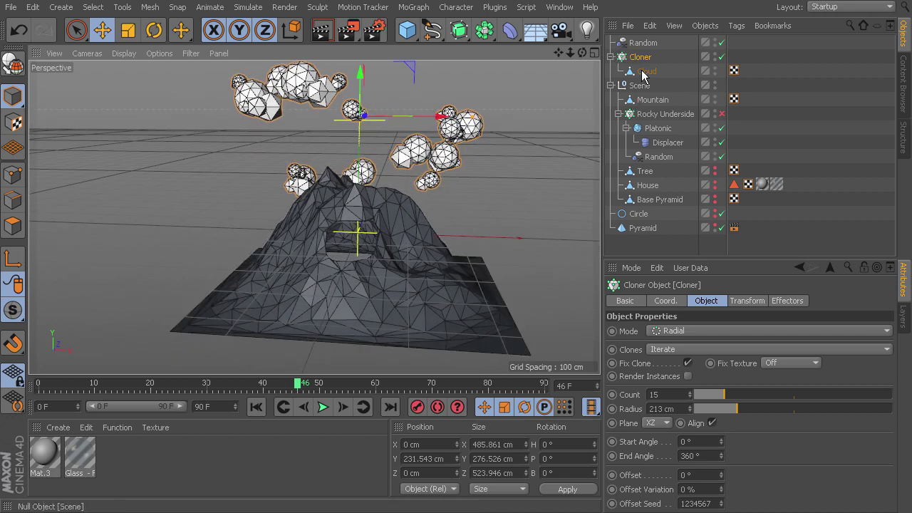
Set the cloud Random effector's position variation to P.Y 75 cm and P.X 240 cm
{"action": "left_click", "coordinate": [643, 43]}
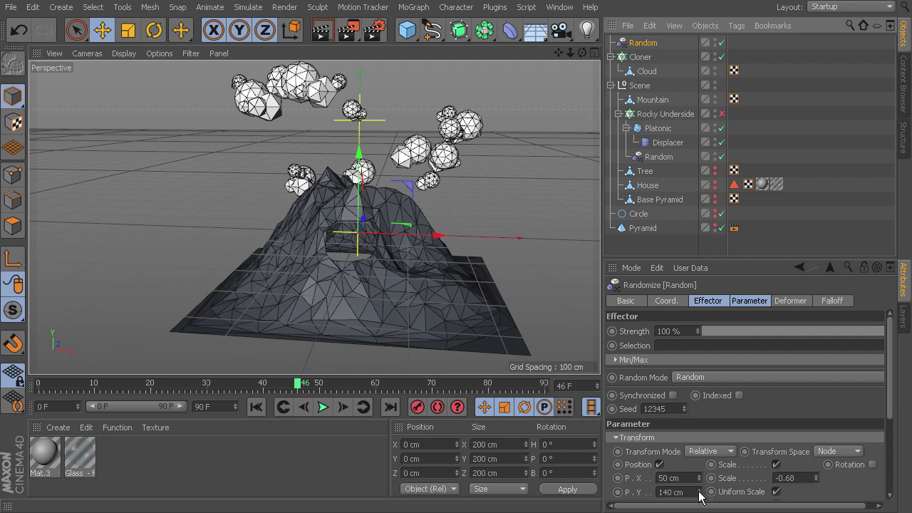
{"action": "left_click_drag", "start_coordinate": [699, 497], "coordinate": [699, 511]}
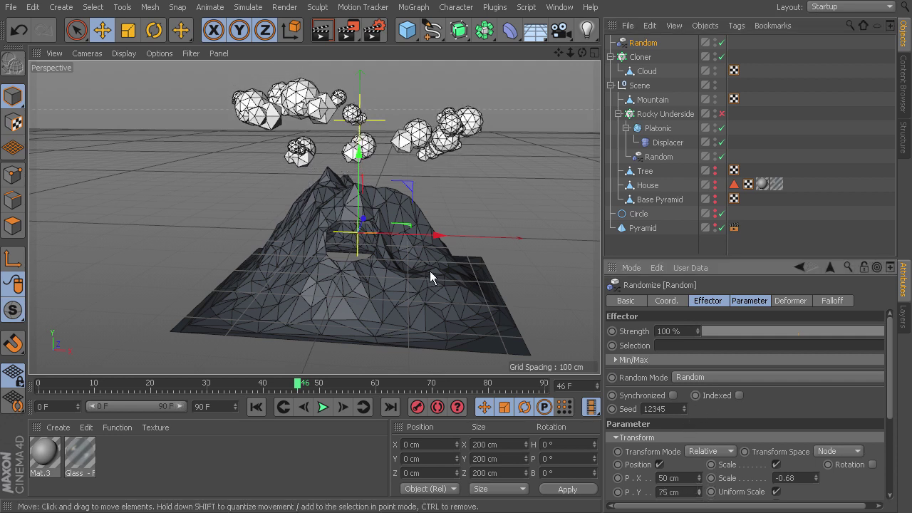
{"action": "left_click_drag", "start_coordinate": [430, 272], "coordinate": [380, 244], "text": "alt"}
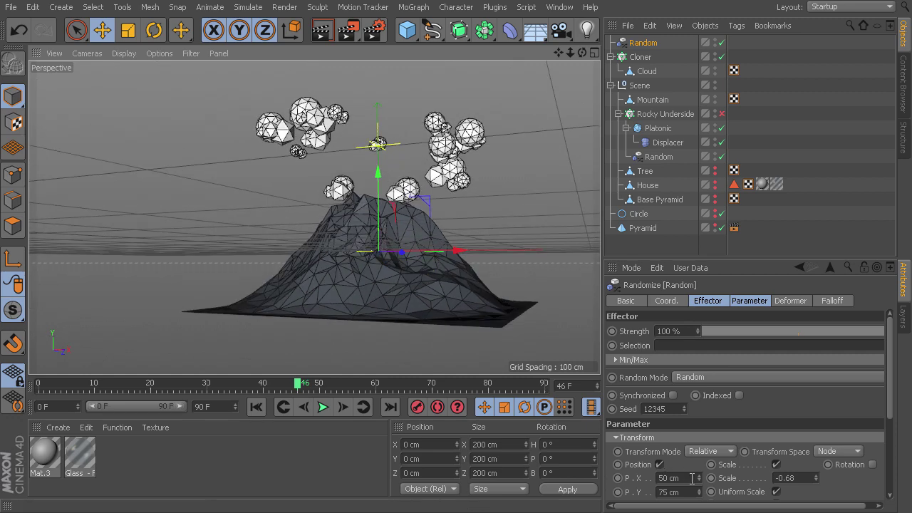
{"action": "left_click_drag", "start_coordinate": [699, 477], "coordinate": [700, 464]}
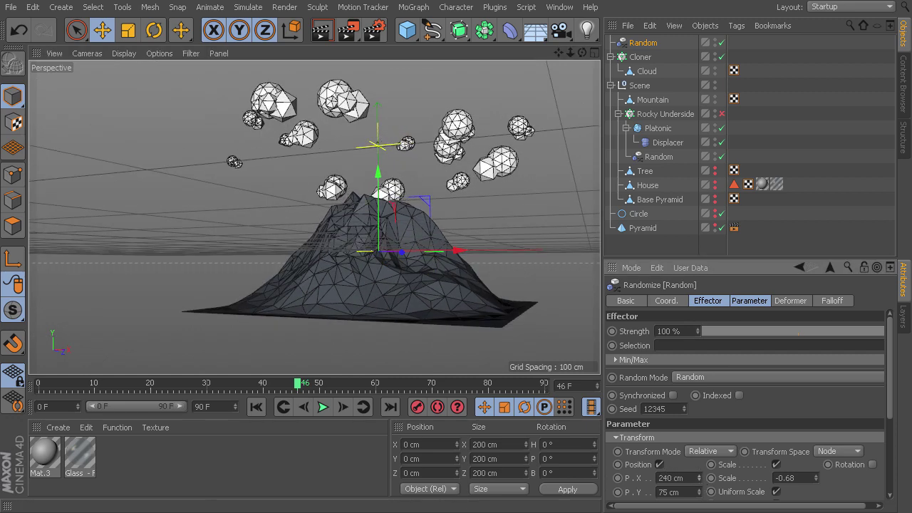
{"action": "mouse_move", "coordinate": [438, 294]}
{"action": "left_mouse_down", "text": "alt"}
{"action": "mouse_move", "coordinate": [470, 301]}
{"action": "mouse_move", "coordinate": [428, 275]}
{"action": "mouse_move", "coordinate": [255, 302]}
{"action": "mouse_move", "coordinate": [409, 322]}
{"action": "mouse_move", "coordinate": [435, 285]}
{"action": "mouse_move", "coordinate": [531, 303]}
{"action": "mouse_move", "coordinate": [344, 302]}
{"action": "mouse_move", "coordinate": [343, 333]}
{"action": "mouse_move", "coordinate": [346, 325]}
{"action": "left_mouse_up", "text": "alt"}
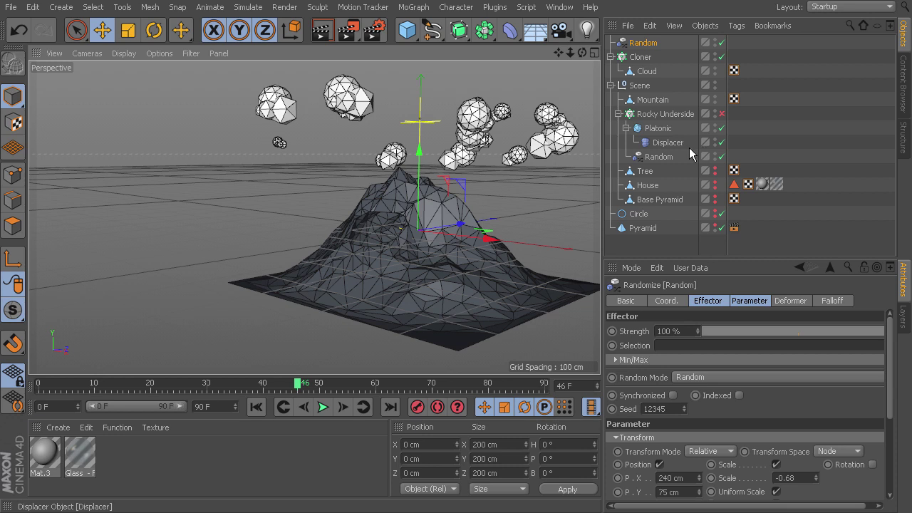
Collapse the cloud Cloner's hierarchy and add a new MoGraph Cloner to the scene
{"action": "left_click", "coordinate": [611, 57]}
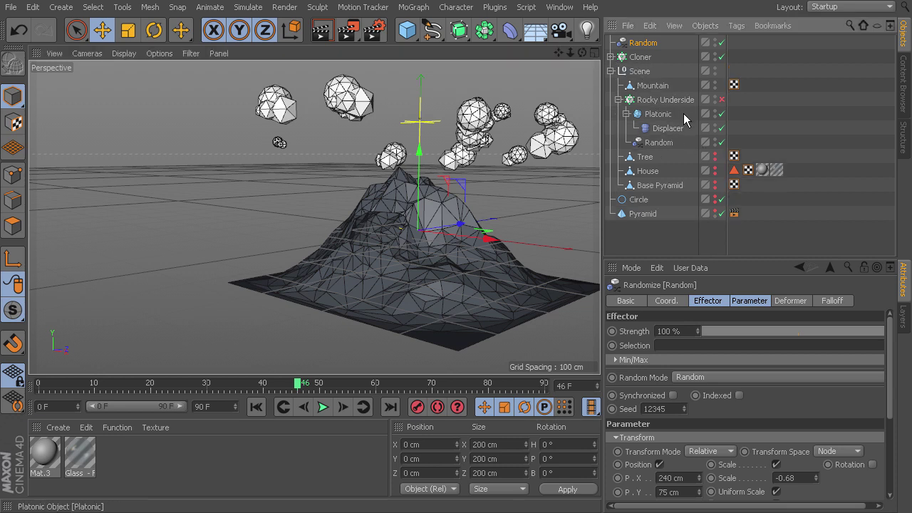
{"action": "scroll", "coordinate": [460, 281], "scroll_direction": "up", "scroll_amount": 6}
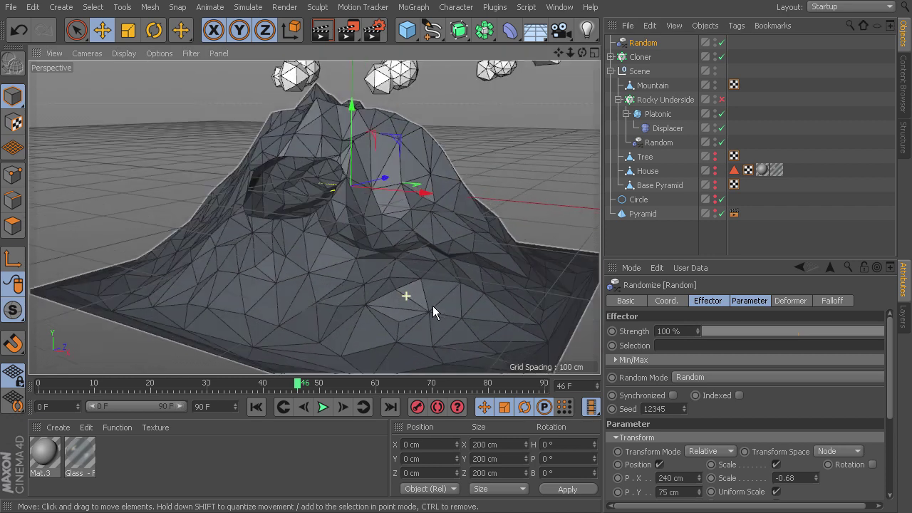
{"action": "left_click_drag", "start_coordinate": [432, 306], "coordinate": [466, 288], "text": "alt"}
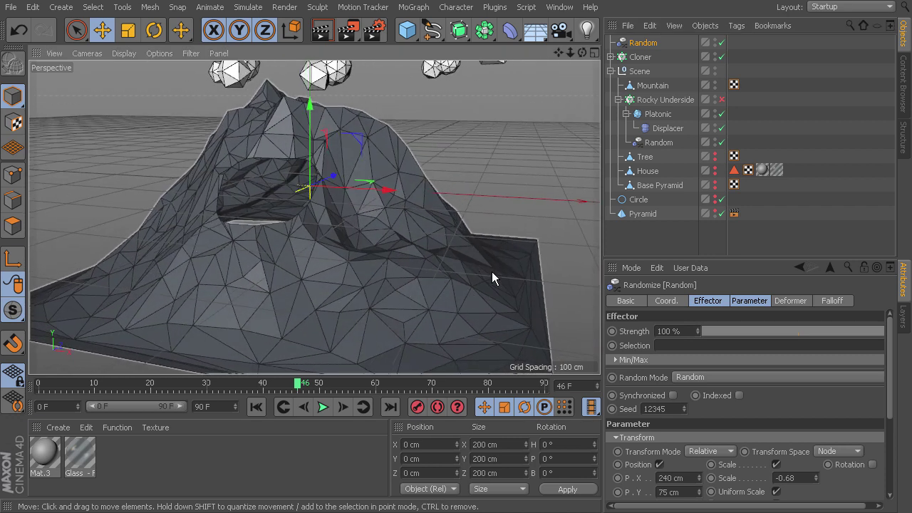
{"action": "left_click", "coordinate": [519, 338]}
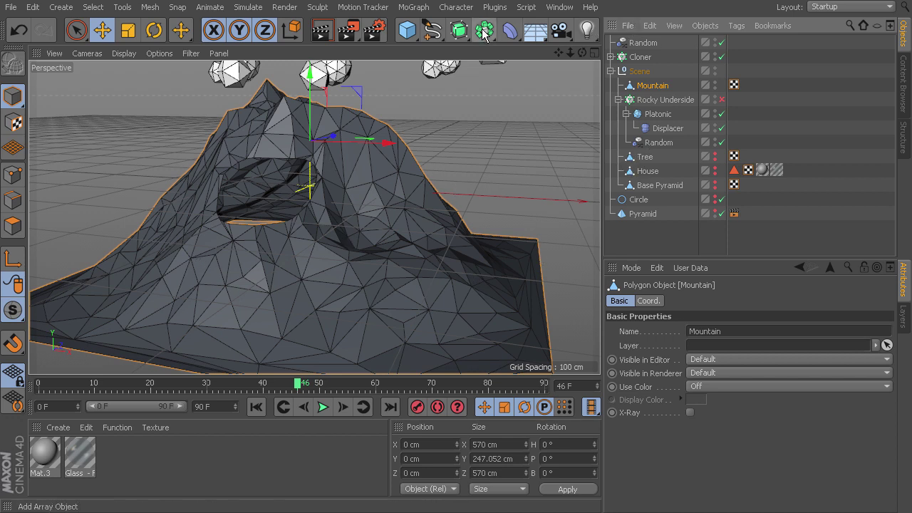
{"action": "left_click", "coordinate": [410, 9]}
{"action": "left_click", "coordinate": [436, 113]}
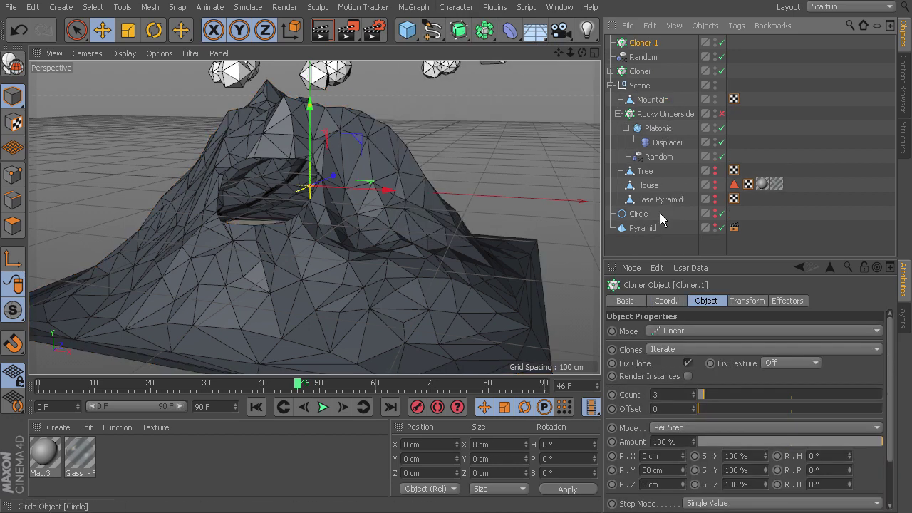
Reset the Tree object's editor and renderer visibility to Default and inspect it up close beside the mountain
{"action": "left_click", "coordinate": [647, 173]}
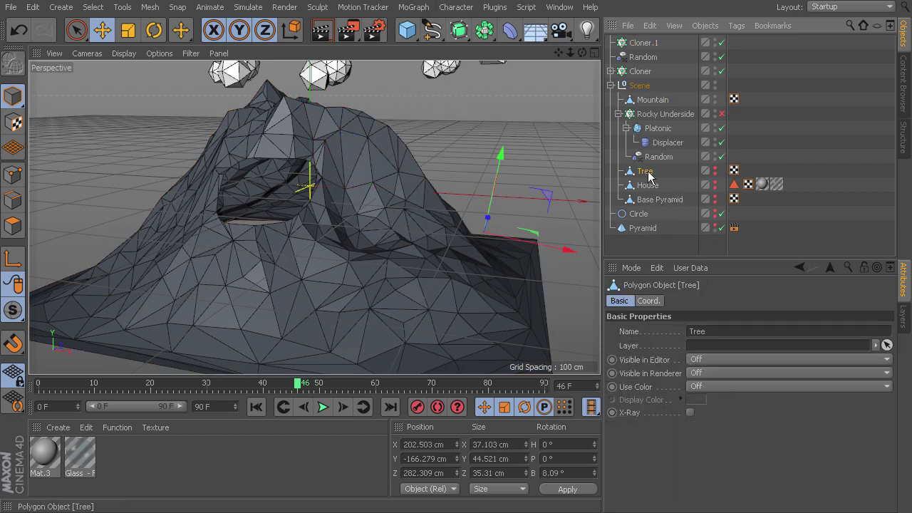
{"action": "left_click", "coordinate": [715, 169]}
{"action": "left_click", "coordinate": [715, 173]}
{"action": "left_click_drag", "start_coordinate": [530, 240], "coordinate": [425, 242], "text": "alt"}
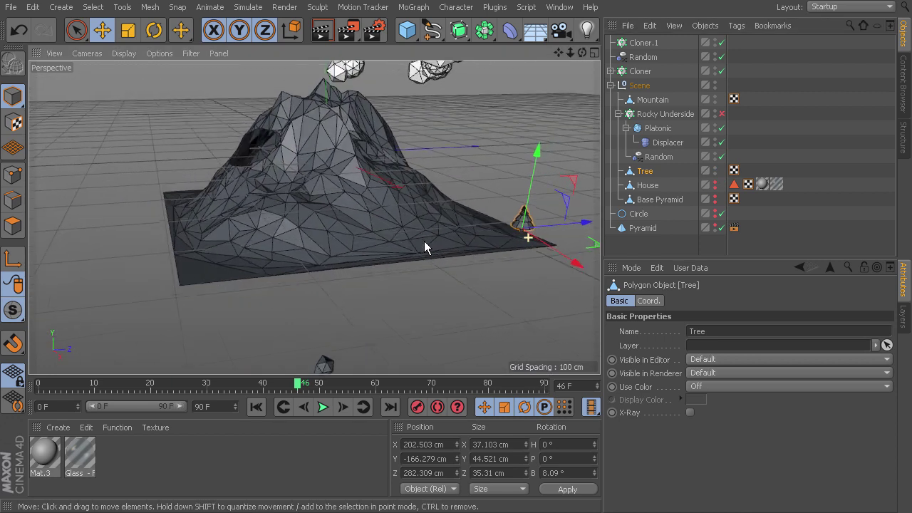
{"action": "scroll", "coordinate": [538, 223], "scroll_direction": "up", "scroll_amount": 5}
{"action": "scroll", "coordinate": [539, 221], "scroll_direction": "up", "scroll_amount": 5}
{"action": "left_click_drag", "start_coordinate": [547, 218], "coordinate": [479, 177], "text": "alt"}
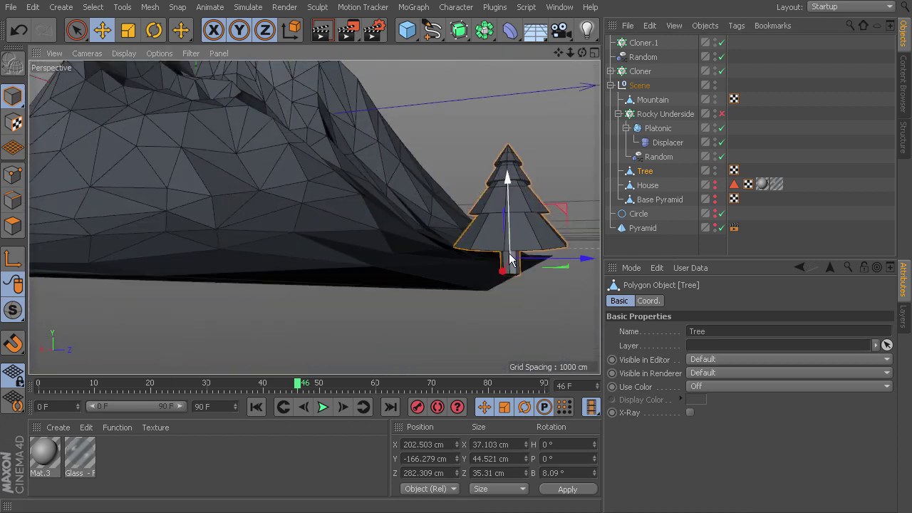
Place the Tree object inside the new Cloner and rename that Cloner "Tree"
{"action": "left_click_drag", "start_coordinate": [645, 174], "coordinate": [653, 107]}
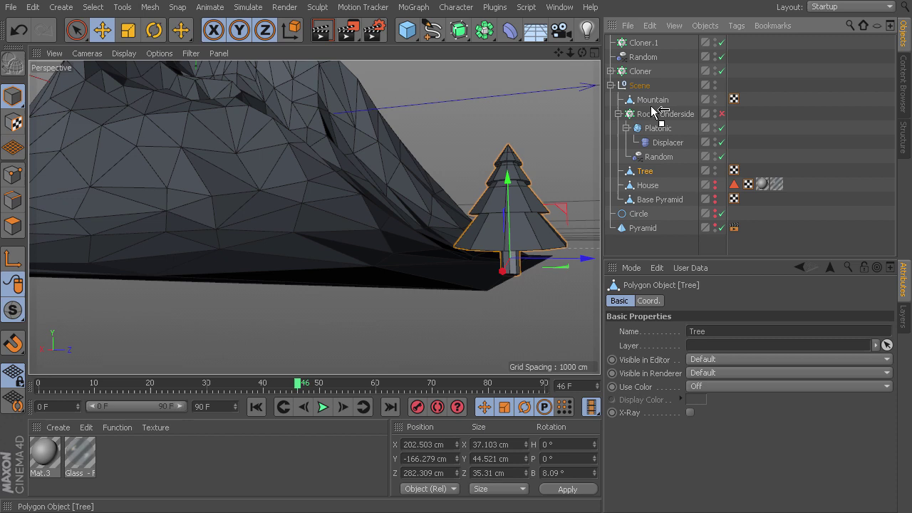
{"action": "left_click_drag", "start_coordinate": [658, 48], "coordinate": [652, 44]}
{"action": "left_click", "coordinate": [647, 44]}
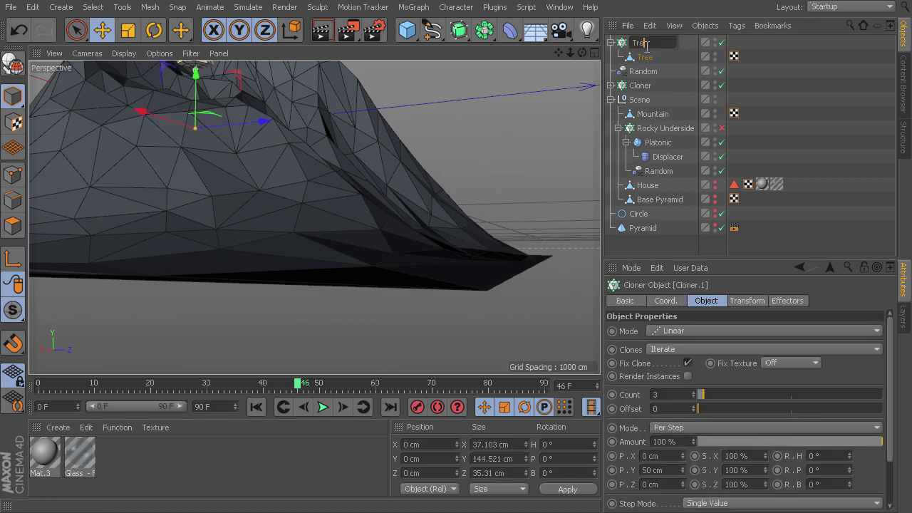
{"action": "key", "text": "Return"}
Set the Tree Cloner's mode to Object and assign Mountain as the object to clone onto
{"action": "scroll", "coordinate": [295, 129], "scroll_direction": "down", "scroll_amount": 3}
{"action": "left_click_drag", "start_coordinate": [295, 128], "coordinate": [235, 159], "text": "alt"}
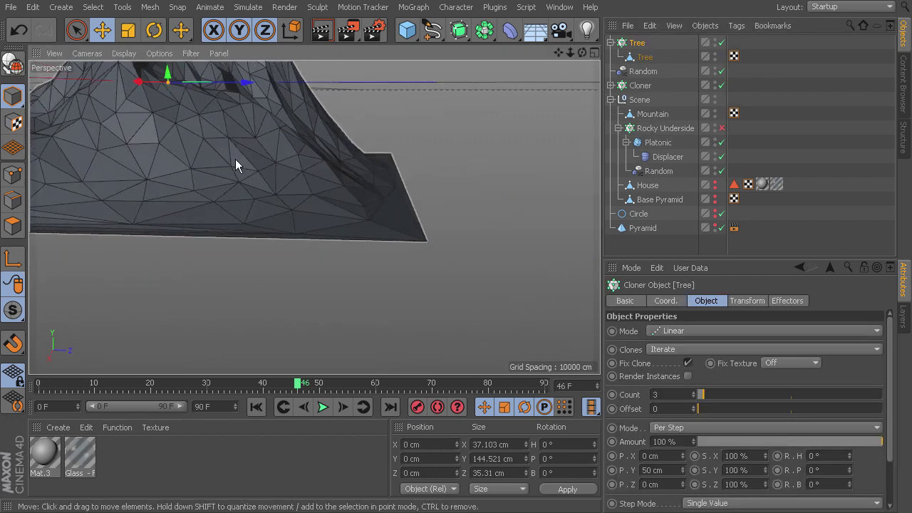
{"action": "middle_click_drag", "start_coordinate": [236, 159], "coordinate": [410, 283], "text": "alt"}
{"action": "left_click_drag", "start_coordinate": [410, 283], "coordinate": [452, 188], "text": "alt"}
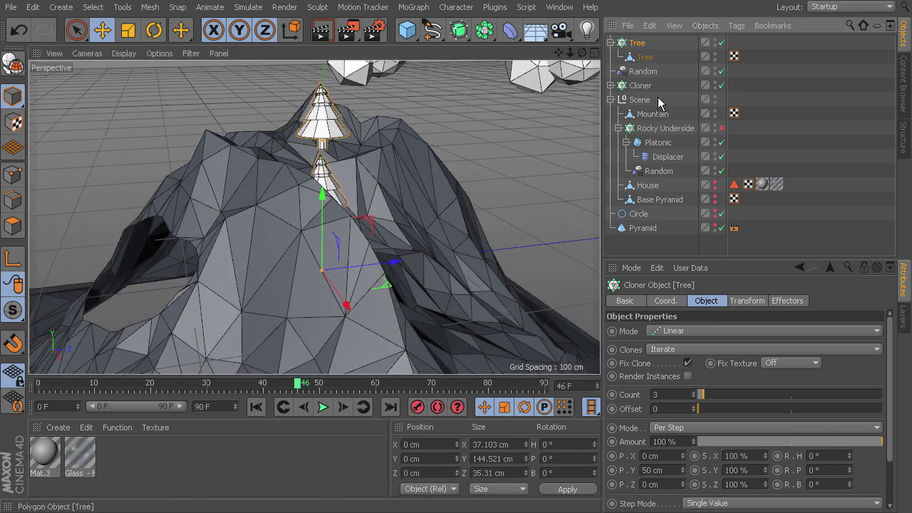
{"action": "left_click", "coordinate": [698, 332]}
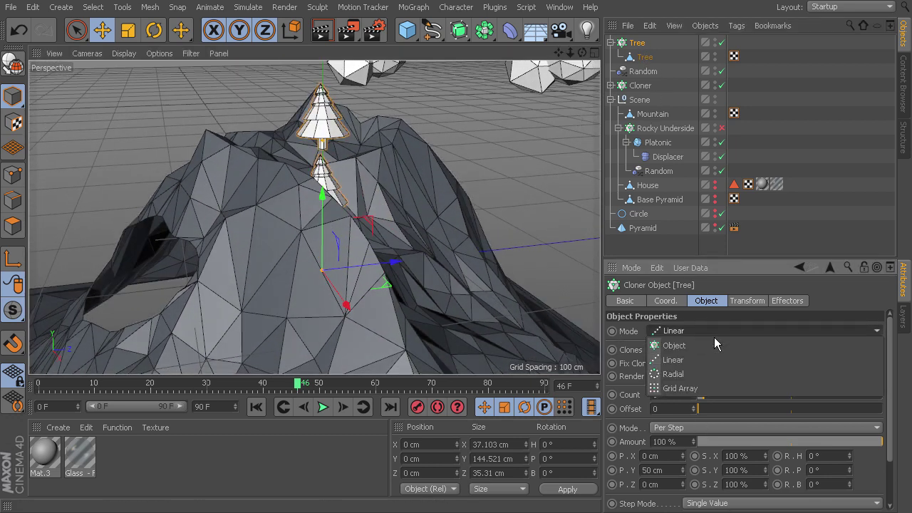
{"action": "left_click", "coordinate": [674, 346]}
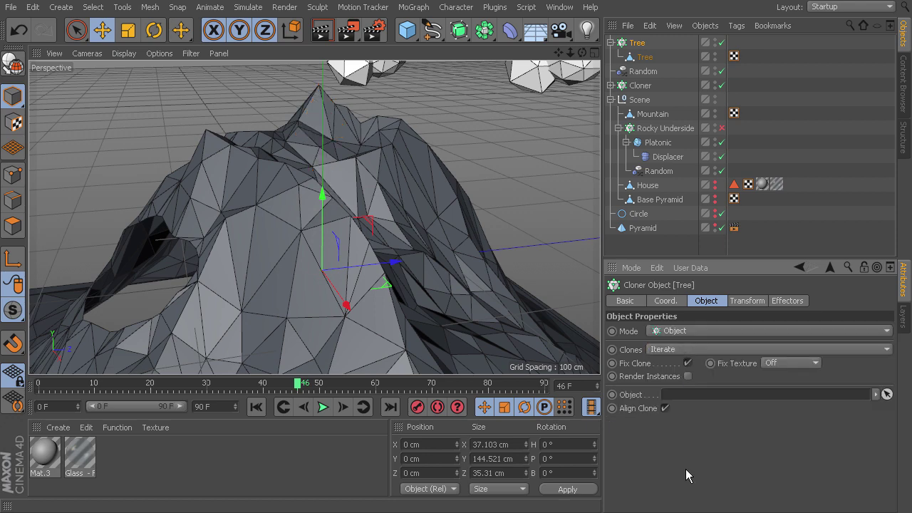
{"action": "left_click_drag", "start_coordinate": [293, 275], "coordinate": [563, 211], "text": "alt"}
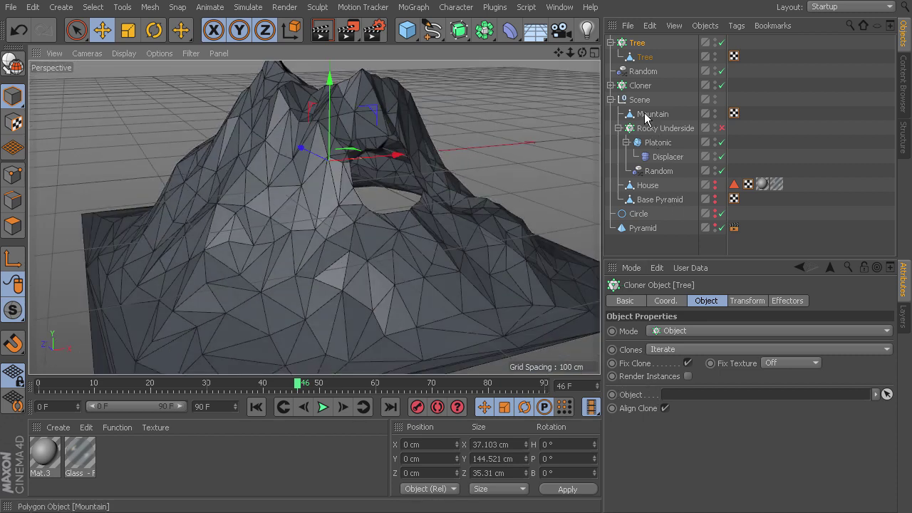
{"action": "left_click_drag", "start_coordinate": [649, 116], "coordinate": [682, 397]}
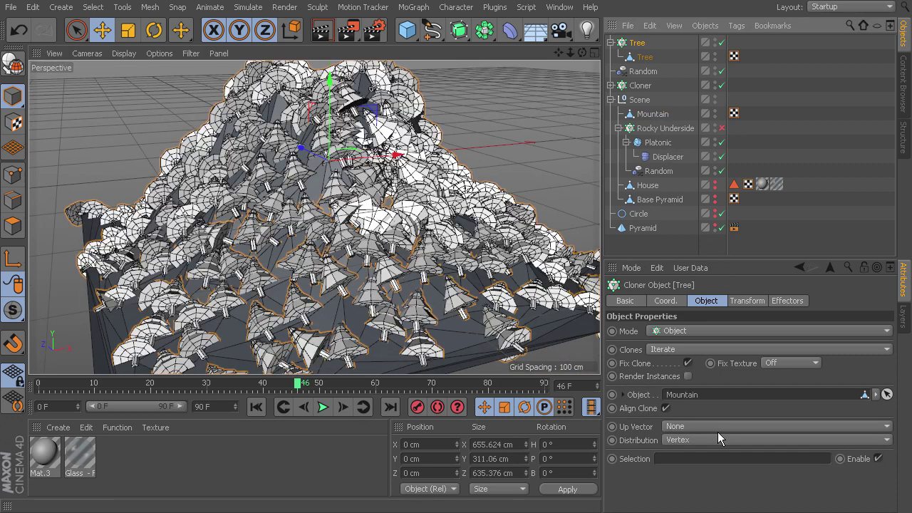
Turn off Align Clone on the Tree Cloner so the trees stand upright on the mountain
{"action": "mouse_move", "coordinate": [499, 271]}
{"action": "left_mouse_down", "text": "alt"}
{"action": "mouse_move", "coordinate": [460, 275]}
{"action": "mouse_move", "coordinate": [507, 242]}
{"action": "mouse_move", "coordinate": [520, 266]}
{"action": "mouse_move", "coordinate": [457, 232]}
{"action": "left_mouse_up", "text": "alt"}
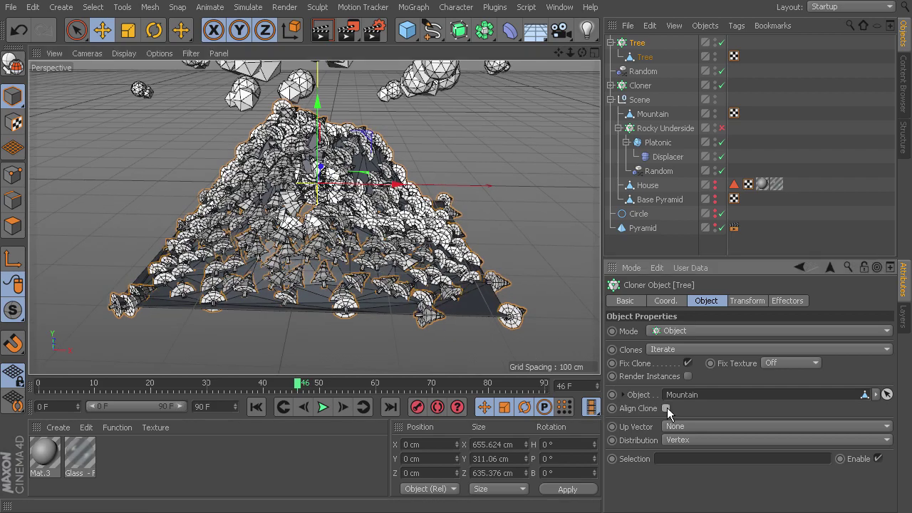
{"action": "left_click", "coordinate": [665, 409]}
{"action": "mouse_move", "coordinate": [365, 300]}
{"action": "left_mouse_down", "text": "alt"}
{"action": "mouse_move", "coordinate": [191, 225]}
{"action": "mouse_move", "coordinate": [137, 187]}
{"action": "mouse_move", "coordinate": [268, 202]}
{"action": "mouse_move", "coordinate": [341, 278]}
{"action": "left_mouse_up", "text": "alt"}
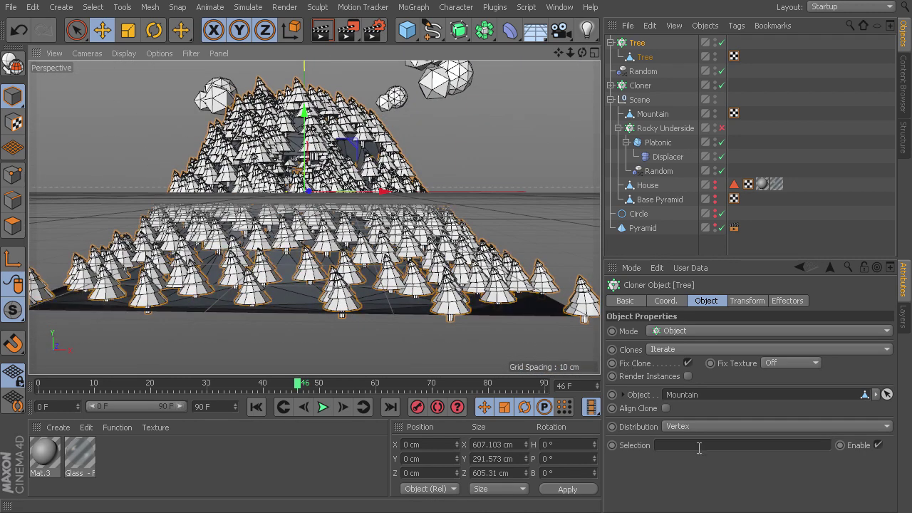
Distribute the Tree Cloner's clones over the mountain's surface and set the count to 100
{"action": "left_click", "coordinate": [686, 427]}
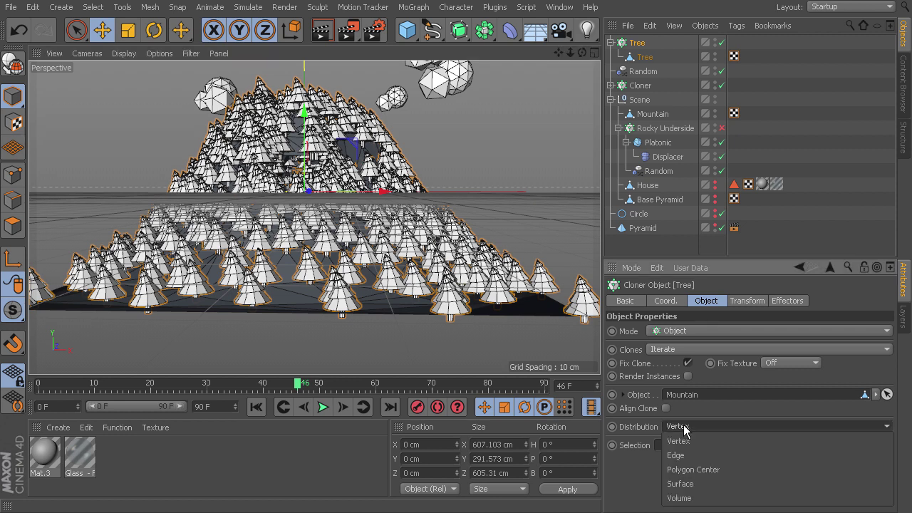
{"action": "left_click", "coordinate": [679, 485]}
{"action": "left_click_drag", "start_coordinate": [388, 267], "coordinate": [378, 303], "text": "alt"}
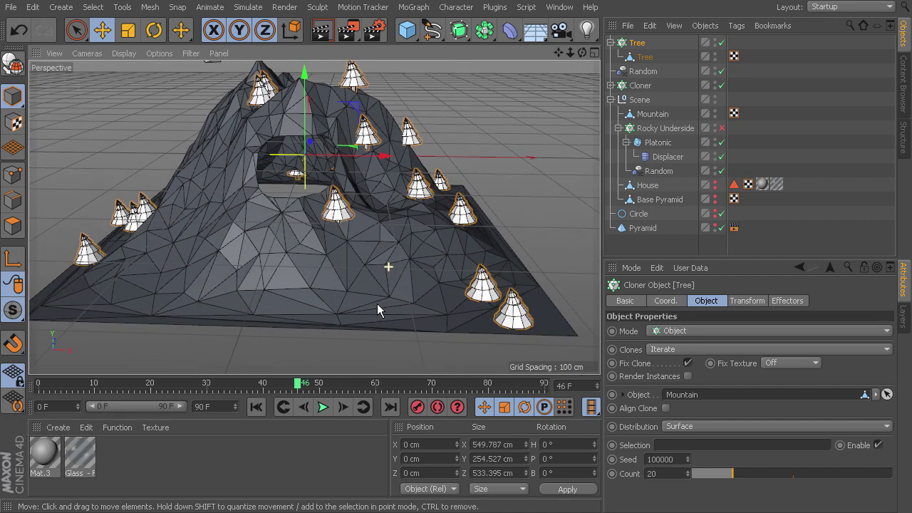
{"action": "left_click_drag", "start_coordinate": [735, 480], "coordinate": [893, 473]}
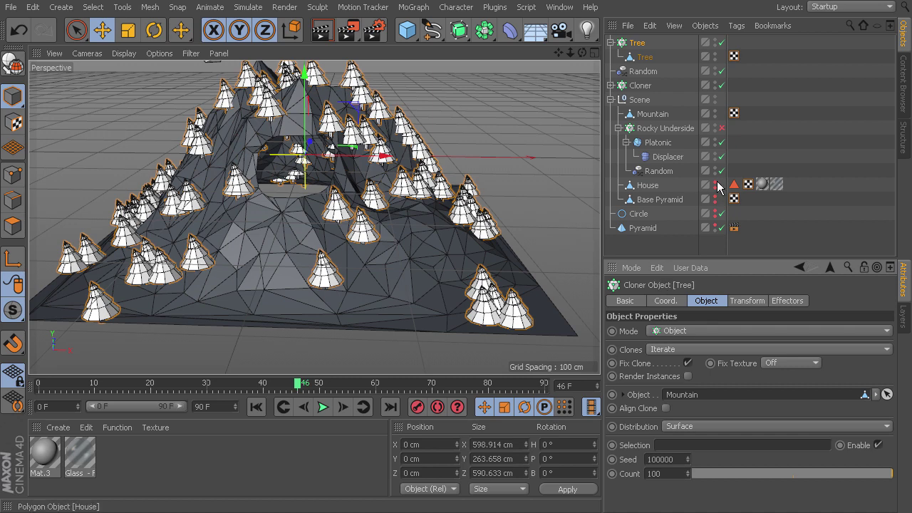
Unhide the House and inspect the tree placement around it and its deck
{"action": "left_click", "coordinate": [716, 183]}
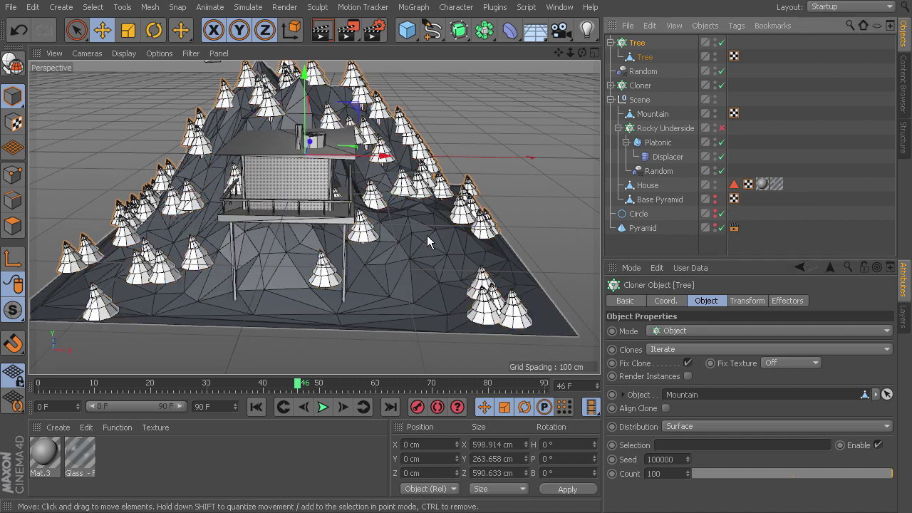
{"action": "left_click_drag", "start_coordinate": [427, 235], "coordinate": [255, 198], "text": "alt"}
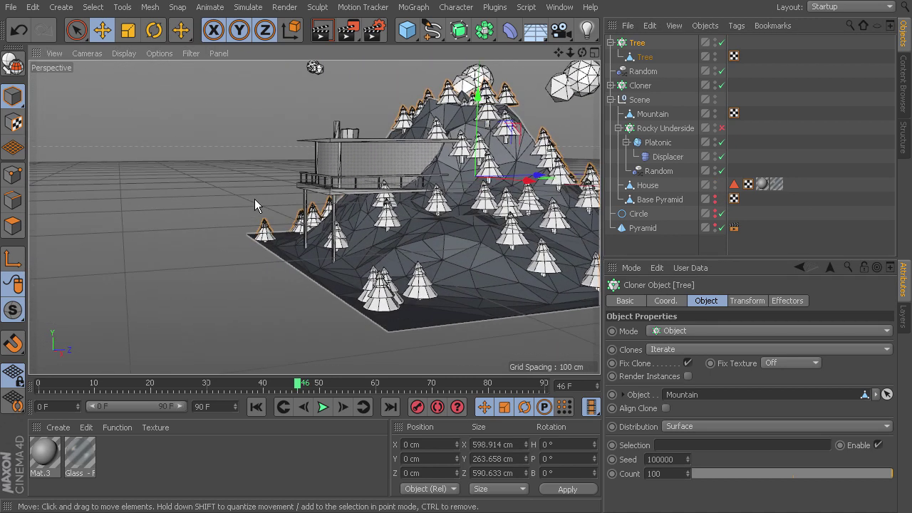
{"action": "right_click_drag", "start_coordinate": [327, 160], "coordinate": [359, 160], "text": "alt"}
{"action": "left_click_drag", "start_coordinate": [441, 193], "coordinate": [450, 259], "text": "alt"}
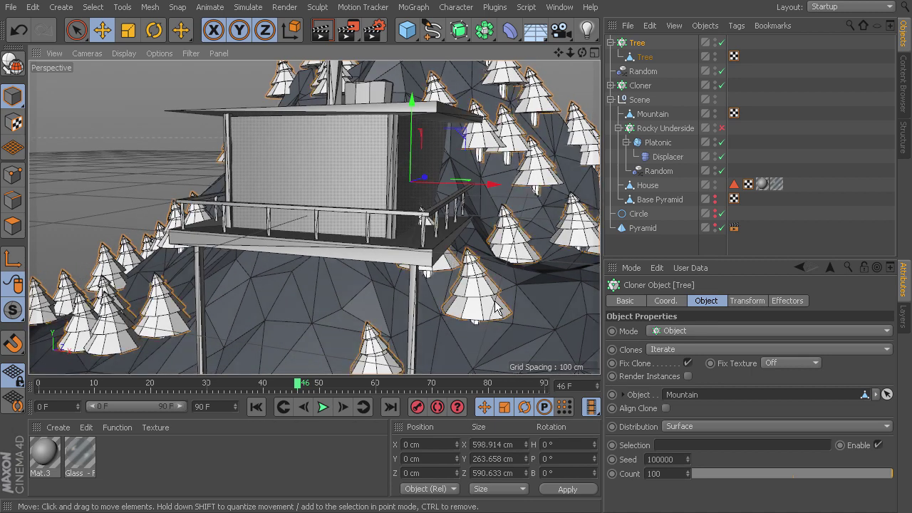
{"action": "left_click_drag", "start_coordinate": [497, 308], "coordinate": [400, 246], "text": "alt"}
{"action": "scroll", "coordinate": [426, 225], "scroll_direction": "down", "scroll_amount": 5}
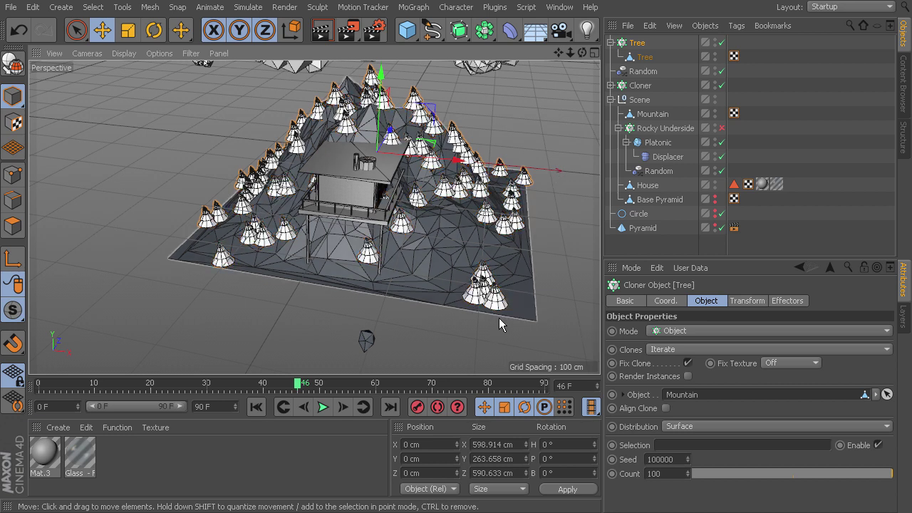
{"action": "left_click_drag", "start_coordinate": [499, 318], "coordinate": [524, 264], "text": "alt"}
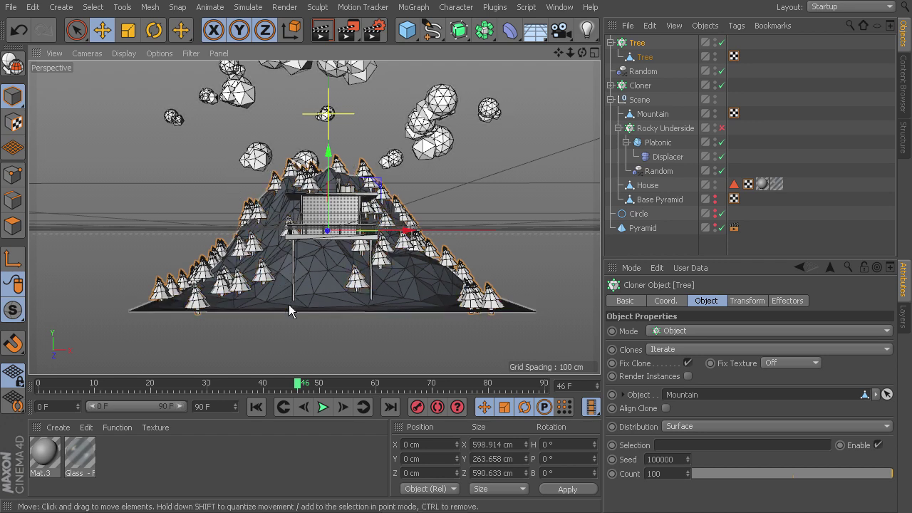
Select the Mountain's lower slope polygons with Rectangle Selection in polygon mode, leaving out the upper peak
{"action": "left_click_drag", "start_coordinate": [472, 364], "coordinate": [410, 267], "text": "alt"}
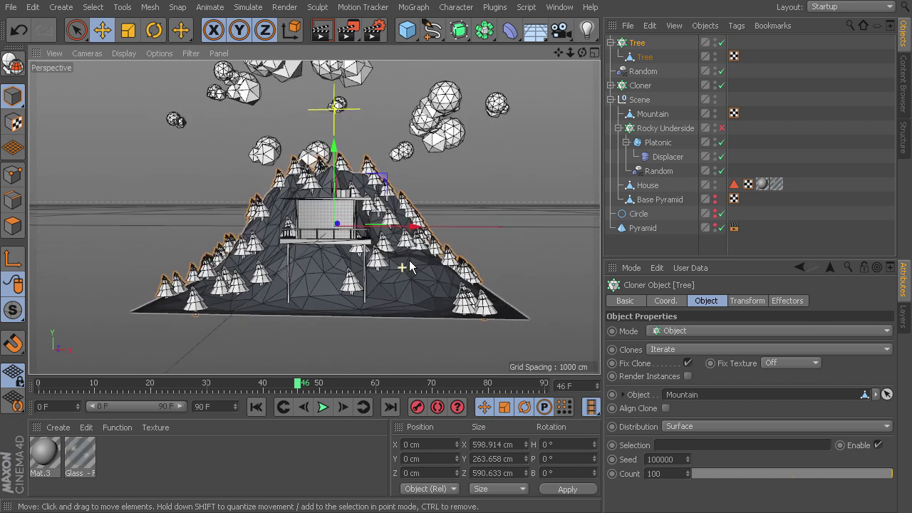
{"action": "left_click", "coordinate": [653, 114]}
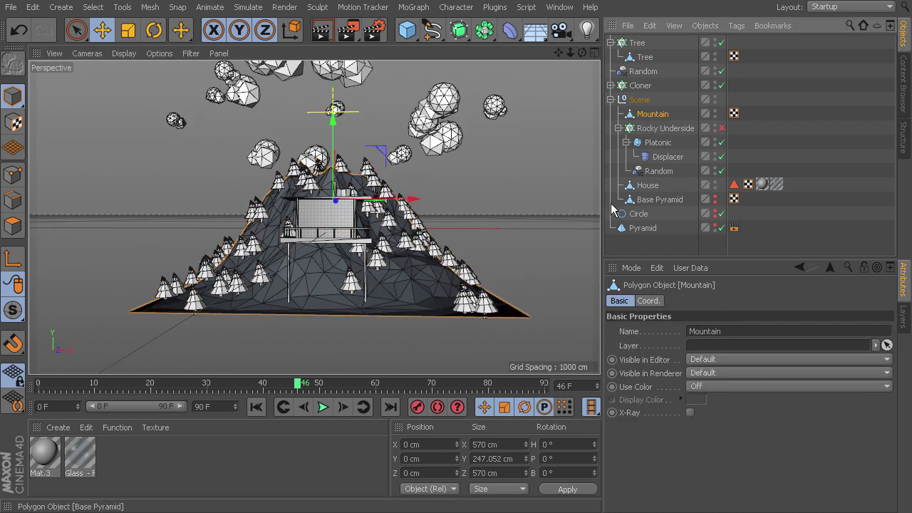
{"action": "left_click", "coordinate": [76, 30]}
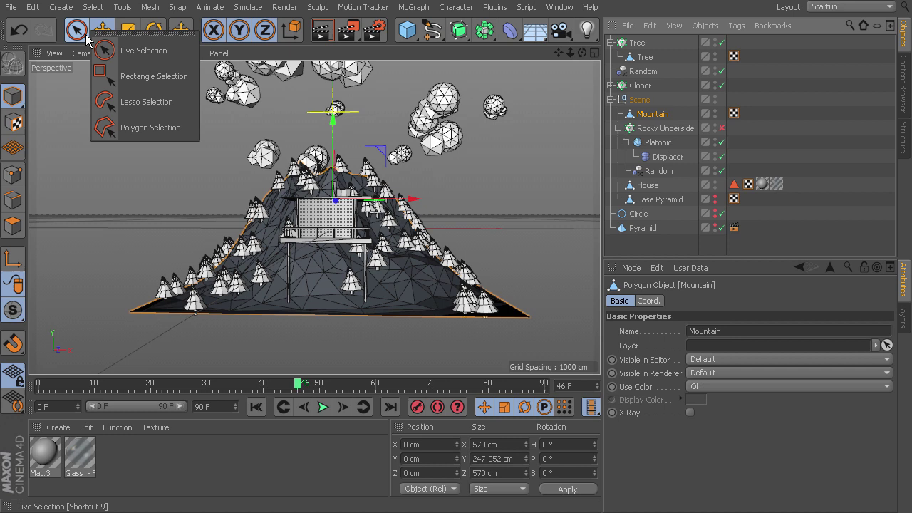
{"action": "left_click", "coordinate": [143, 73]}
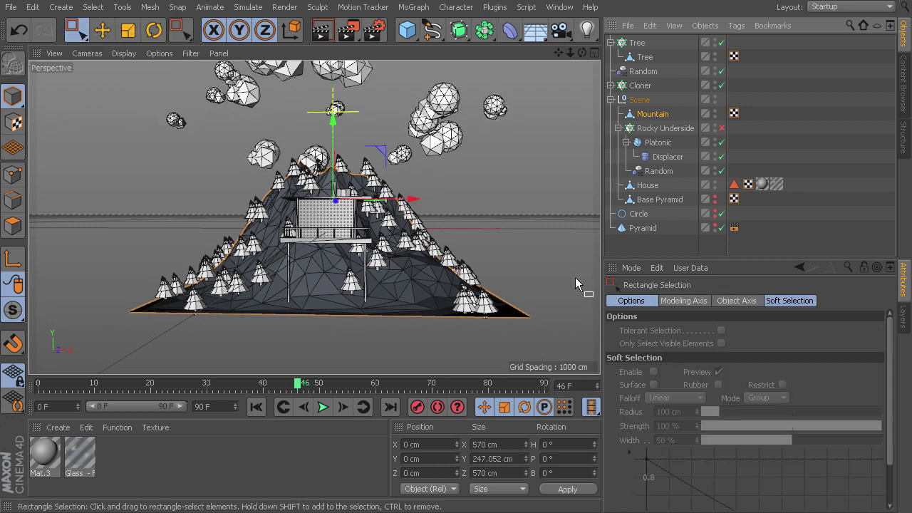
{"action": "left_click", "coordinate": [13, 227]}
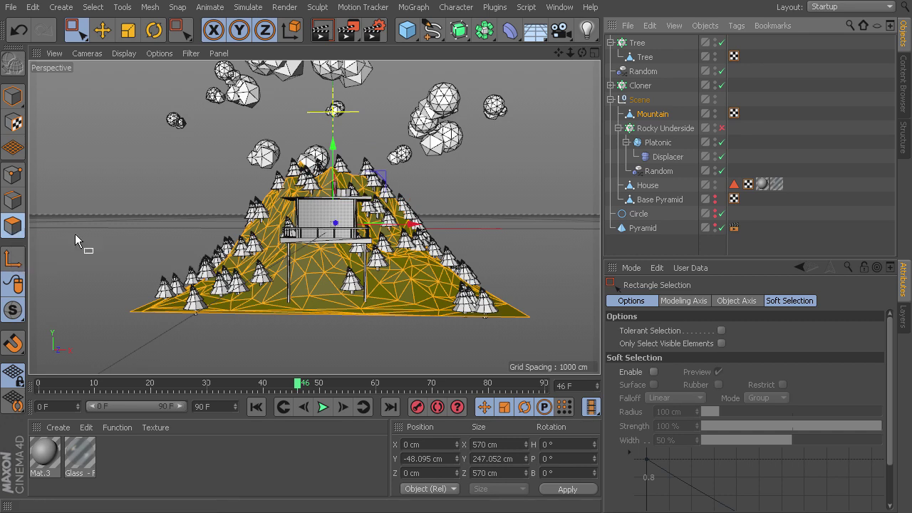
{"action": "left_click_drag", "start_coordinate": [565, 119], "coordinate": [90, 367]}
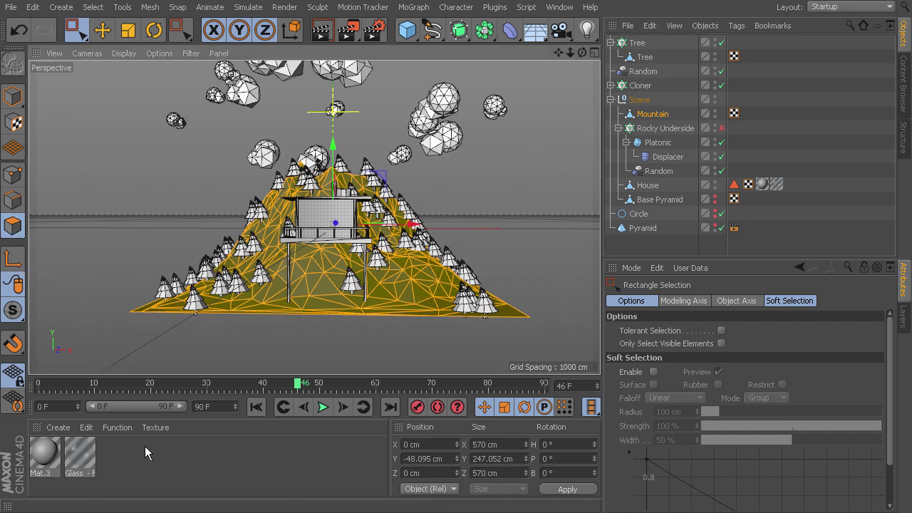
{"action": "left_click_drag", "start_coordinate": [552, 229], "coordinate": [114, 325]}
{"action": "left_click_drag", "start_coordinate": [546, 223], "coordinate": [85, 349]}
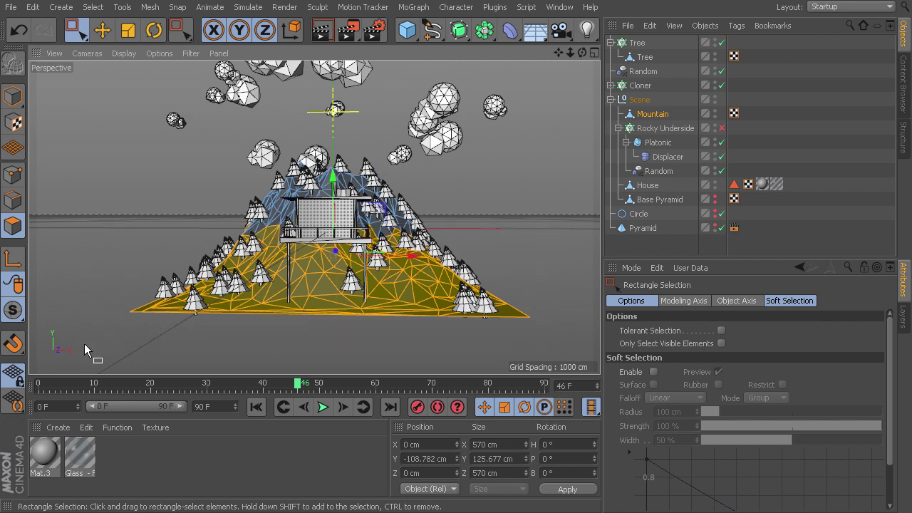
Disable the Tree Cloner and hide the House to expose the Mountain's polygons around the house opening
{"action": "mouse_move", "coordinate": [517, 293]}
{"action": "left_mouse_down", "text": "alt"}
{"action": "mouse_move", "coordinate": [552, 217]}
{"action": "mouse_move", "coordinate": [86, 327]}
{"action": "mouse_move", "coordinate": [464, 372]}
{"action": "mouse_move", "coordinate": [536, 308]}
{"action": "mouse_move", "coordinate": [718, 389]}
{"action": "left_mouse_up", "text": "alt"}
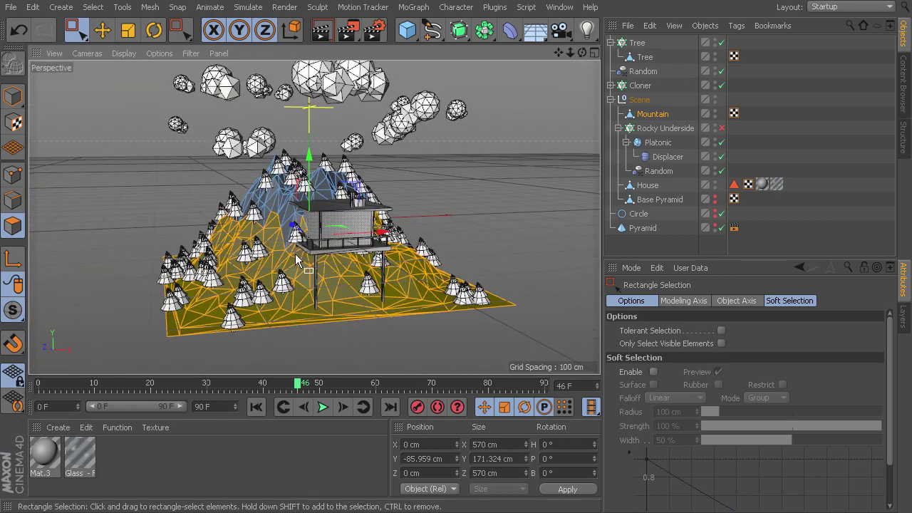
{"action": "left_click_drag", "start_coordinate": [414, 307], "coordinate": [92, 243], "text": "alt"}
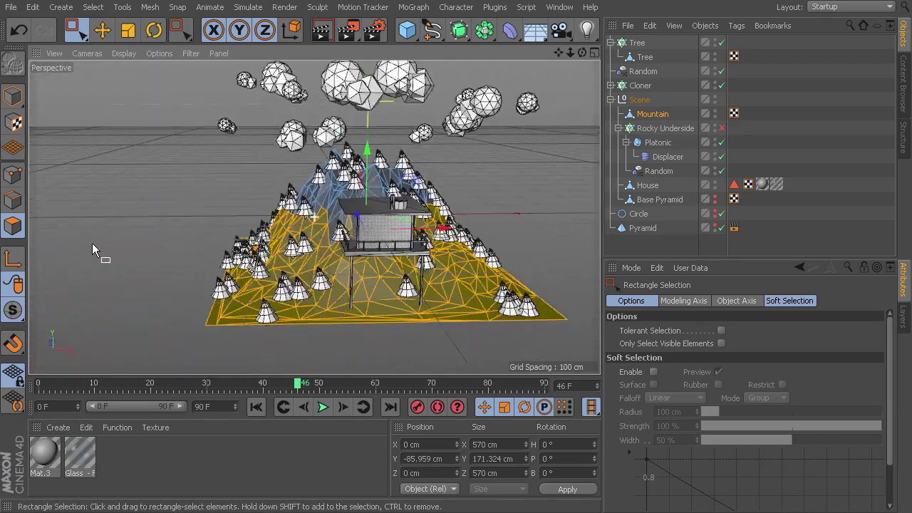
{"action": "mouse_move", "coordinate": [407, 286]}
{"action": "left_mouse_down", "text": "alt"}
{"action": "mouse_move", "coordinate": [377, 298]}
{"action": "mouse_move", "coordinate": [402, 284]}
{"action": "left_mouse_up", "text": "alt"}
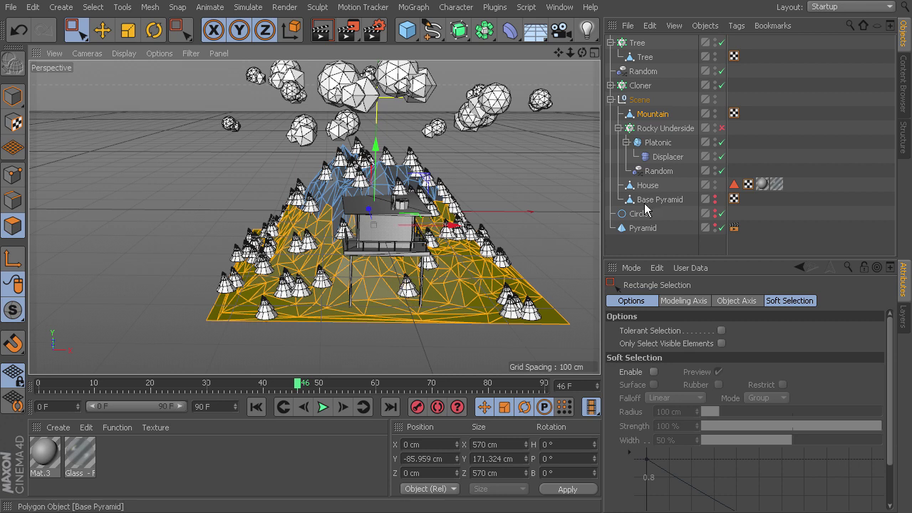
{"action": "left_click", "coordinate": [722, 43]}
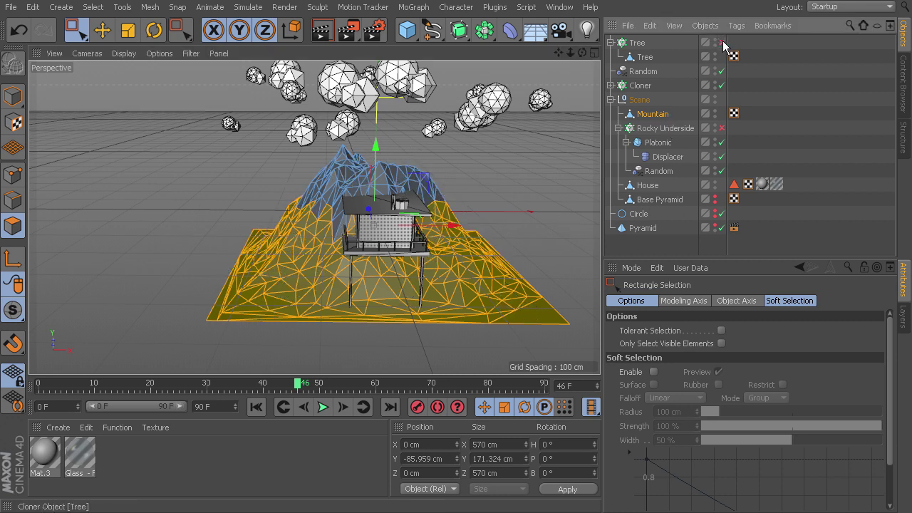
{"action": "left_click", "coordinate": [715, 185]}
{"action": "scroll", "coordinate": [379, 250], "scroll_direction": "up", "scroll_amount": 6}
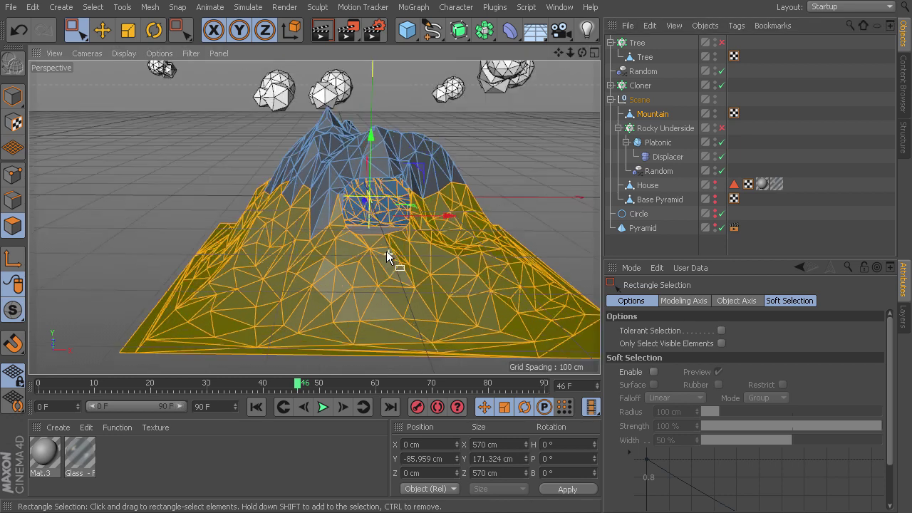
{"action": "left_click_drag", "start_coordinate": [418, 258], "coordinate": [410, 287], "text": "alt"}
Remove the polygons beside and below the house opening from the Mountain's selection with Live Selection
{"action": "left_click_drag", "start_coordinate": [69, 29], "coordinate": [159, 50]}
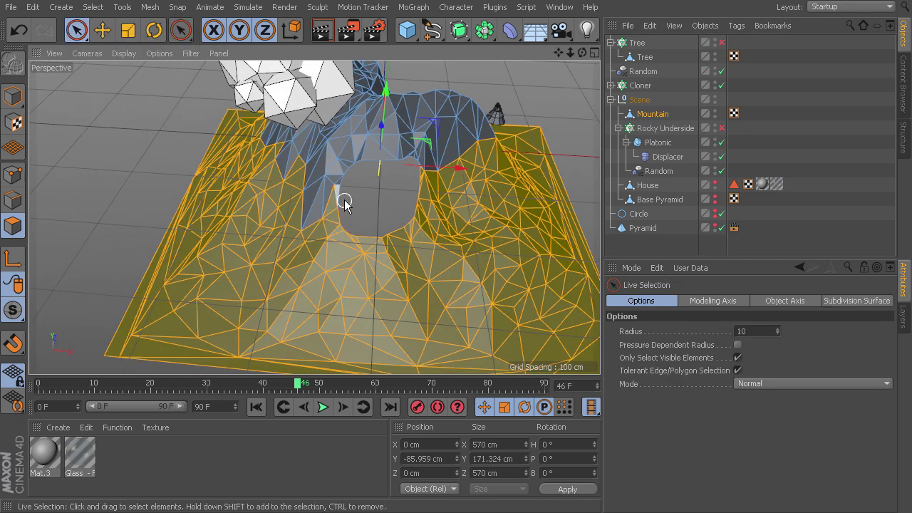
{"action": "mouse_move", "coordinate": [325, 214]}
{"action": "left_mouse_down"}
{"action": "mouse_move", "coordinate": [339, 241]}
{"action": "mouse_move", "coordinate": [373, 250]}
{"action": "mouse_move", "coordinate": [430, 167]}
{"action": "mouse_move", "coordinate": [406, 247]}
{"action": "mouse_move", "coordinate": [428, 232]}
{"action": "mouse_move", "coordinate": [379, 318]}
{"action": "mouse_move", "coordinate": [405, 285]}
{"action": "mouse_move", "coordinate": [306, 275]}
{"action": "mouse_move", "coordinate": [308, 241]}
{"action": "mouse_move", "coordinate": [289, 372]}
{"action": "mouse_move", "coordinate": [364, 371]}
{"action": "left_mouse_up"}
{"action": "left_click_drag", "start_coordinate": [405, 346], "coordinate": [427, 370]}
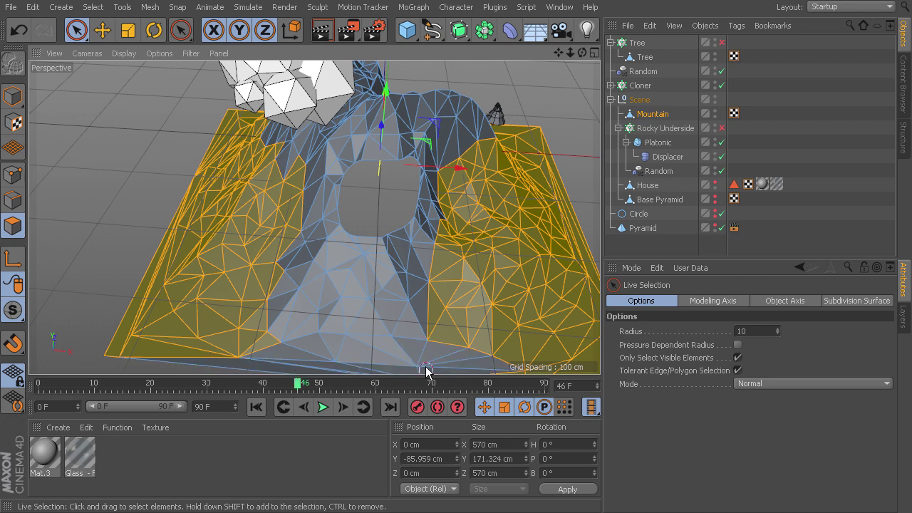
{"action": "left_click_drag", "start_coordinate": [423, 332], "coordinate": [428, 262]}
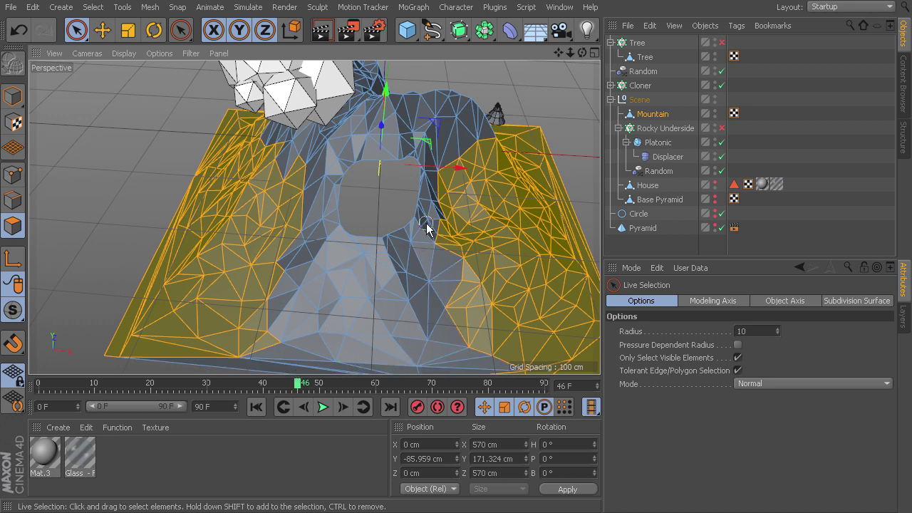
{"action": "mouse_move", "coordinate": [436, 230]}
{"action": "left_mouse_down"}
{"action": "mouse_move", "coordinate": [434, 326]}
{"action": "mouse_move", "coordinate": [434, 292]}
{"action": "mouse_move", "coordinate": [440, 316]}
{"action": "left_mouse_up"}
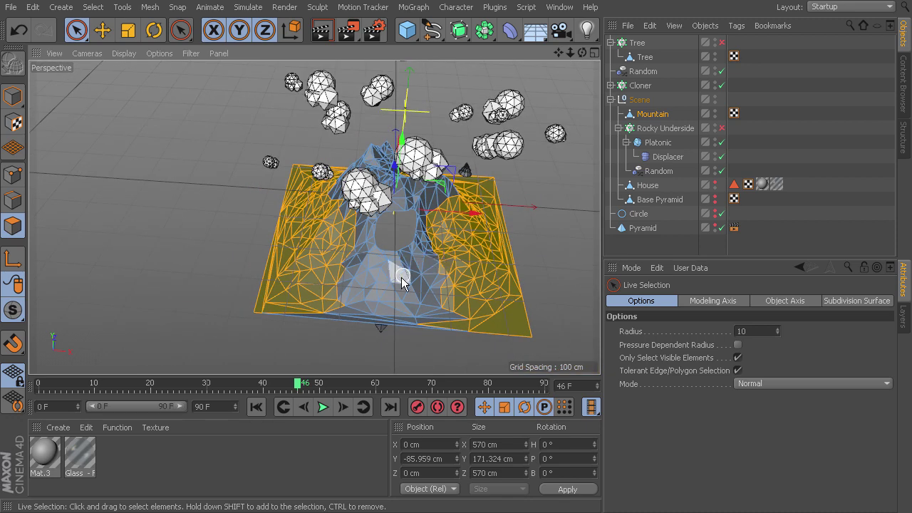
{"action": "left_click_drag", "start_coordinate": [414, 316], "coordinate": [428, 326]}
{"action": "left_click_drag", "start_coordinate": [297, 250], "coordinate": [368, 205], "text": "alt"}
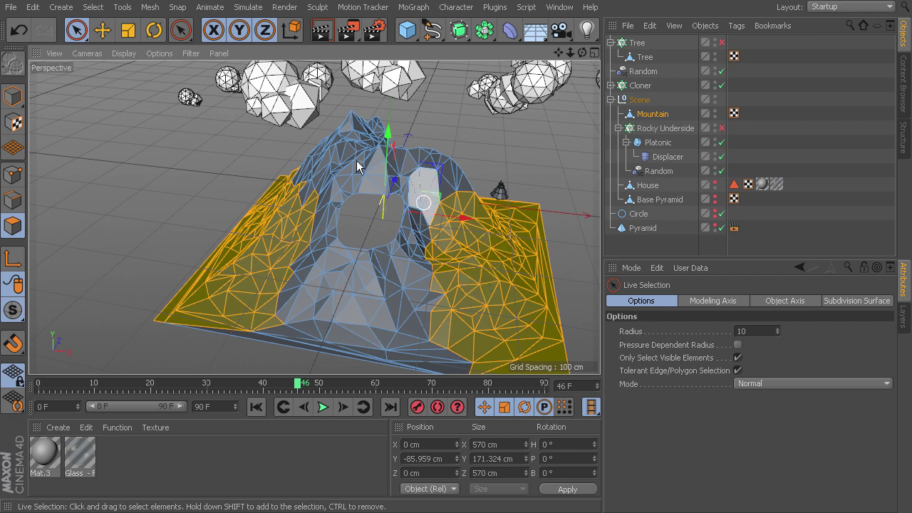
Store the selected Mountain polygons as a polygon selection tag named "Tree Line"
{"action": "left_click", "coordinate": [95, 7]}
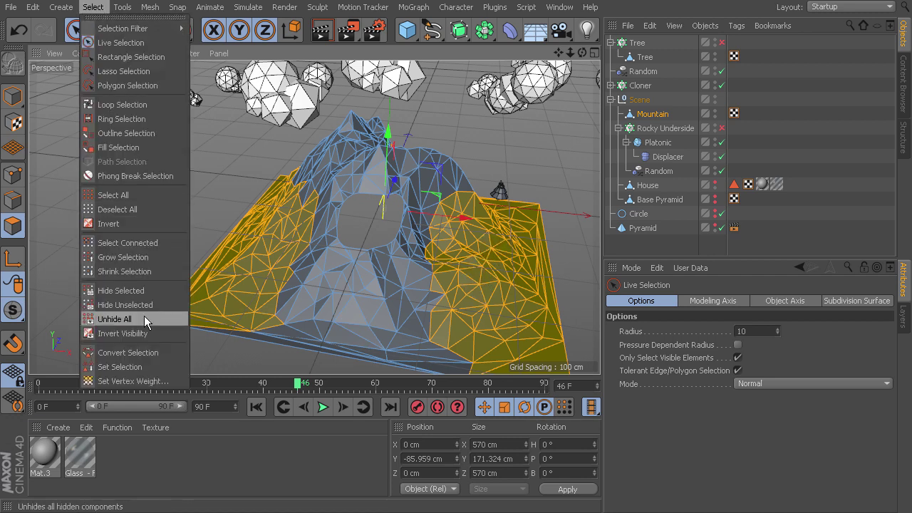
{"action": "left_click", "coordinate": [129, 367]}
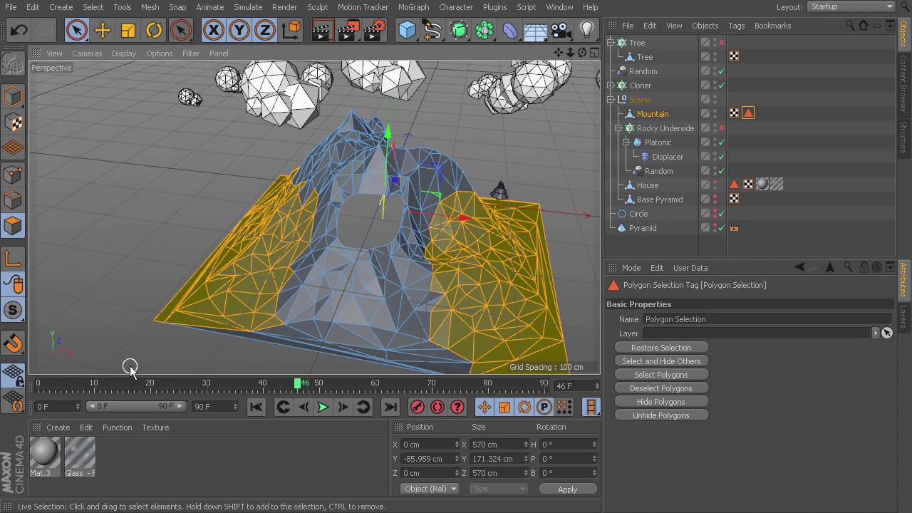
{"action": "left_click", "coordinate": [717, 319]}
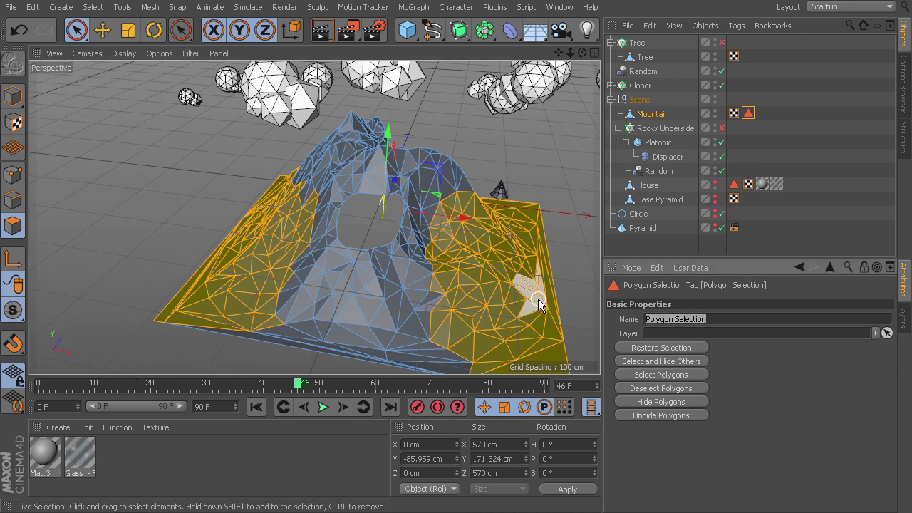
{"action": "key", "text": "BackSpace"}
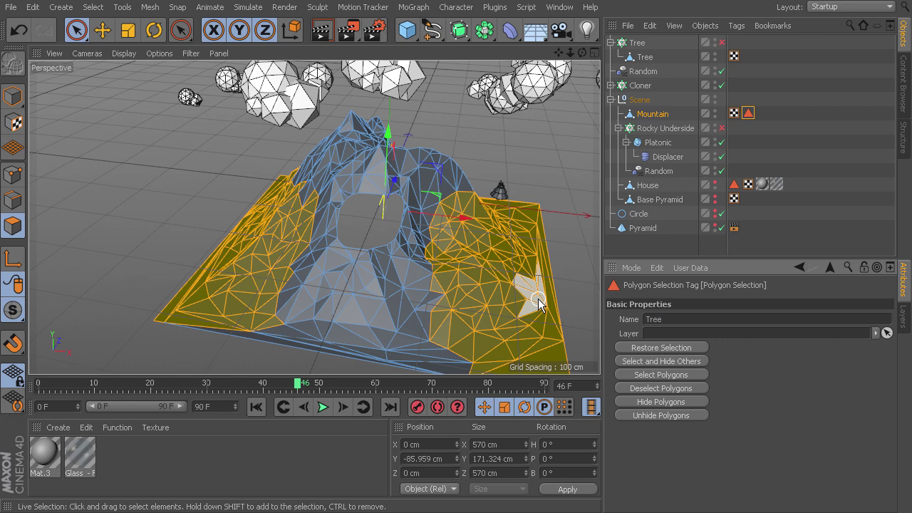
{"action": "key", "text": "Return"}
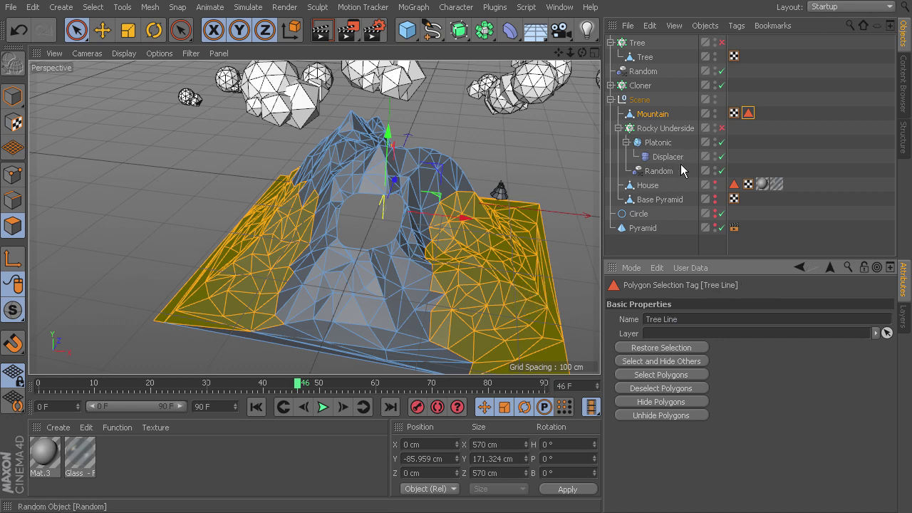
Re-enable the Tree Cloner, unhide the House and limit the tree clones to the Mountain's Tree Line selection
{"action": "left_click", "coordinate": [722, 43]}
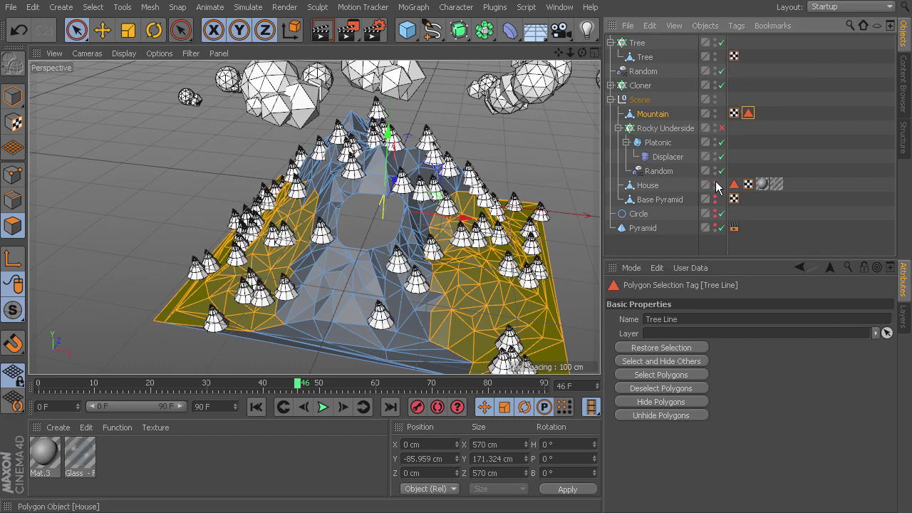
{"action": "left_click", "coordinate": [716, 183]}
{"action": "left_click", "coordinate": [637, 43]}
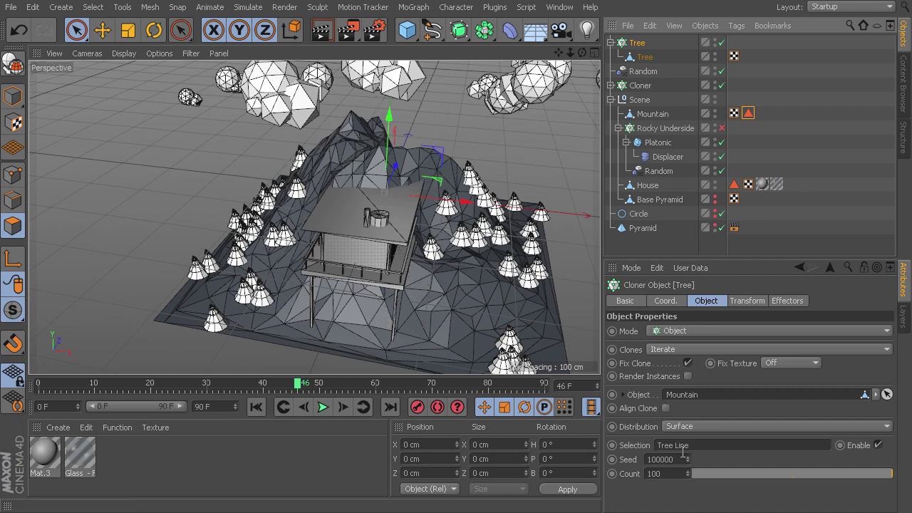
{"action": "left_click_drag", "start_coordinate": [511, 357], "coordinate": [225, 274], "text": "alt"}
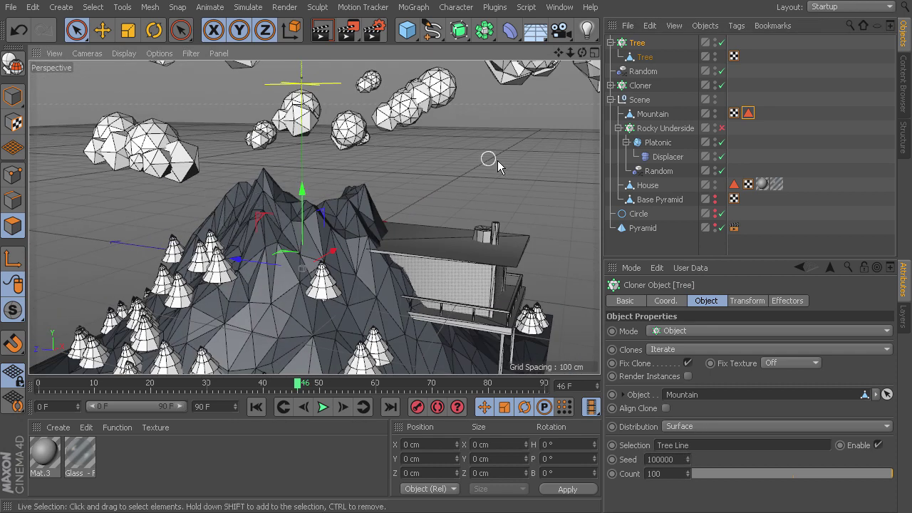
Set the Tree Cloner's count to 110 and check the tree distribution around the house and mountain
{"action": "left_click_drag", "start_coordinate": [497, 165], "coordinate": [312, 222], "text": "alt"}
{"action": "left_click_drag", "start_coordinate": [233, 231], "coordinate": [499, 306], "text": "alt"}
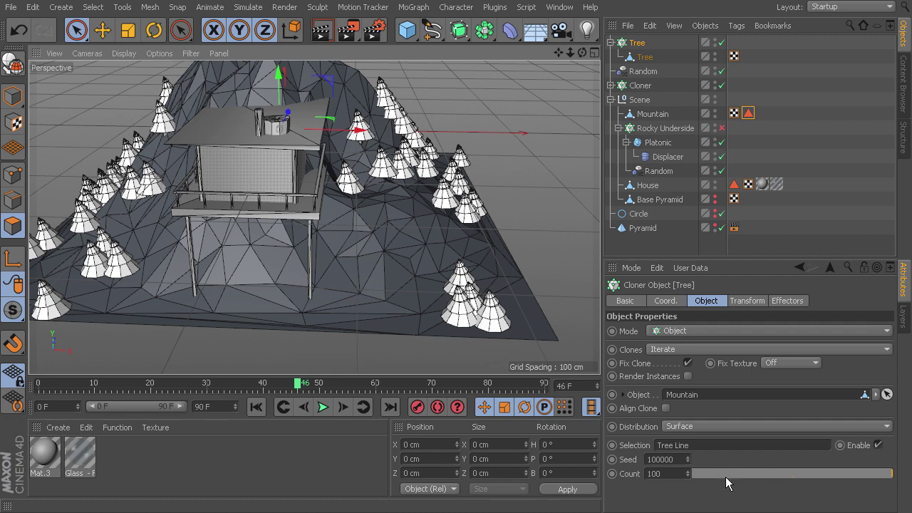
{"action": "left_click_drag", "start_coordinate": [690, 479], "coordinate": [770, 474]}
{"action": "left_click_drag", "start_coordinate": [405, 89], "coordinate": [279, 99], "text": "alt"}
{"action": "left_click_drag", "start_coordinate": [224, 212], "coordinate": [357, 217], "text": "alt"}
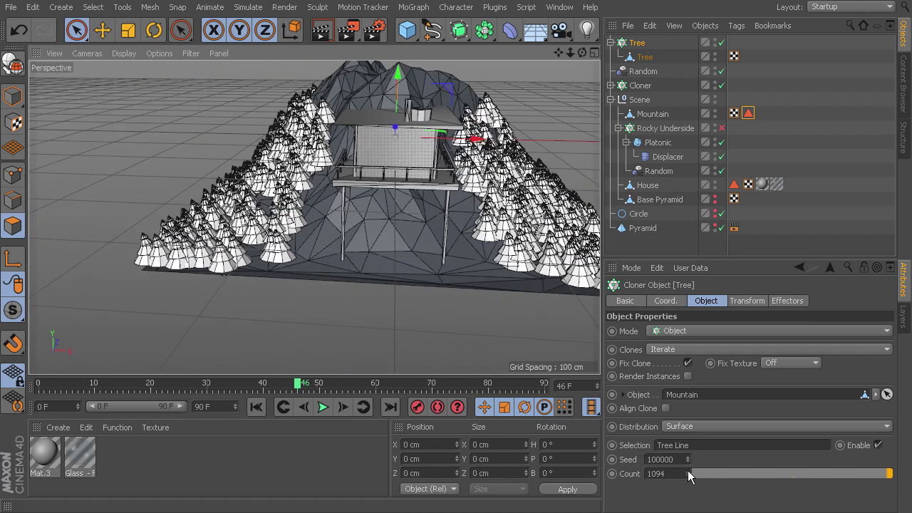
{"action": "left_click_drag", "start_coordinate": [688, 472], "coordinate": [638, 472]}
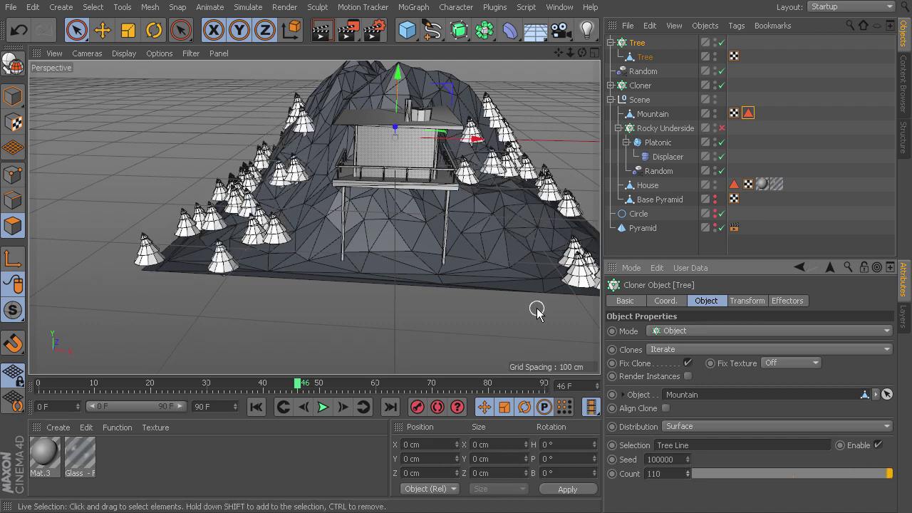
{"action": "left_click_drag", "start_coordinate": [537, 310], "coordinate": [435, 213], "text": "alt"}
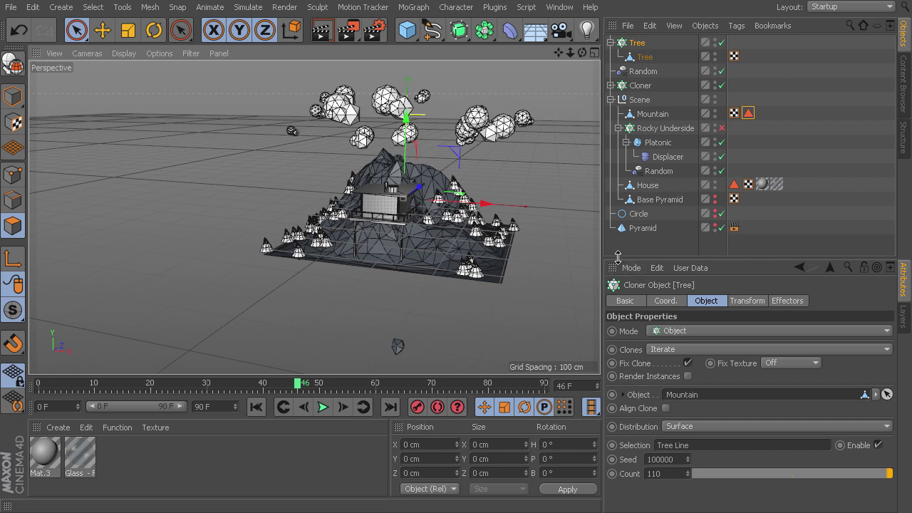
{"action": "left_click_drag", "start_coordinate": [544, 234], "coordinate": [549, 230], "text": "alt"}
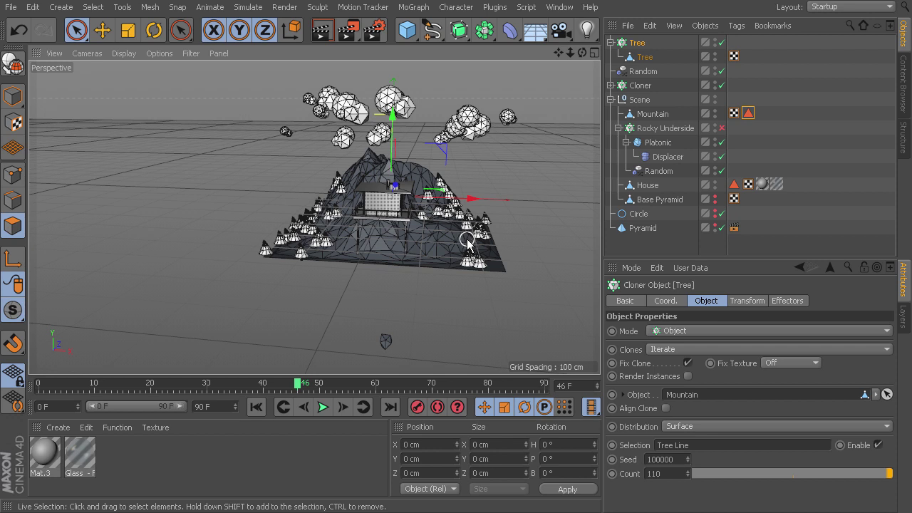
Re-enable the Rocky Underside cloner and make the Base Pyramid visible in the viewport
{"action": "left_click", "coordinate": [510, 30]}
{"action": "left_click", "coordinate": [722, 128]}
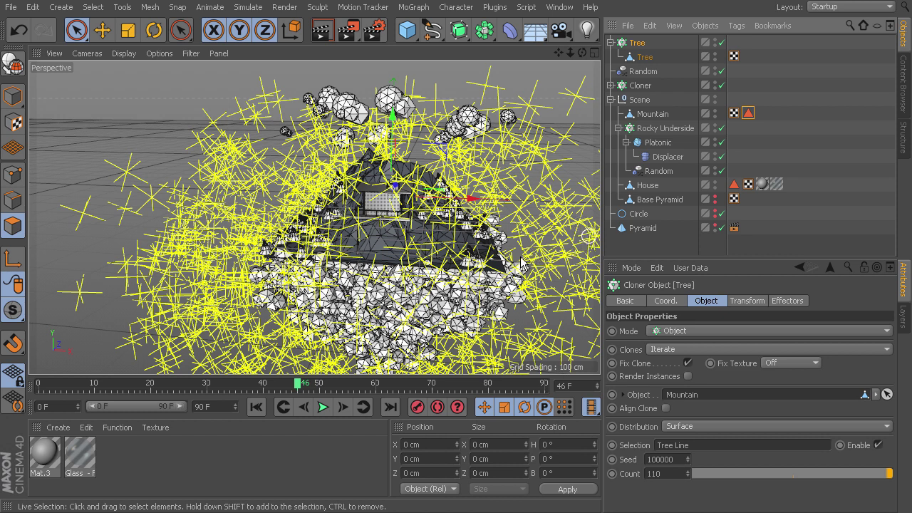
{"action": "left_click_drag", "start_coordinate": [461, 328], "coordinate": [494, 331], "text": "alt"}
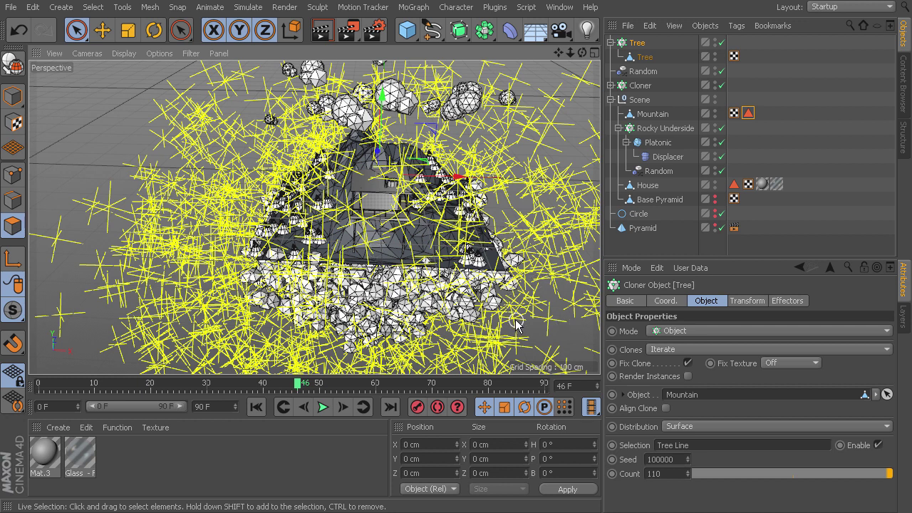
{"action": "left_click", "coordinate": [716, 202]}
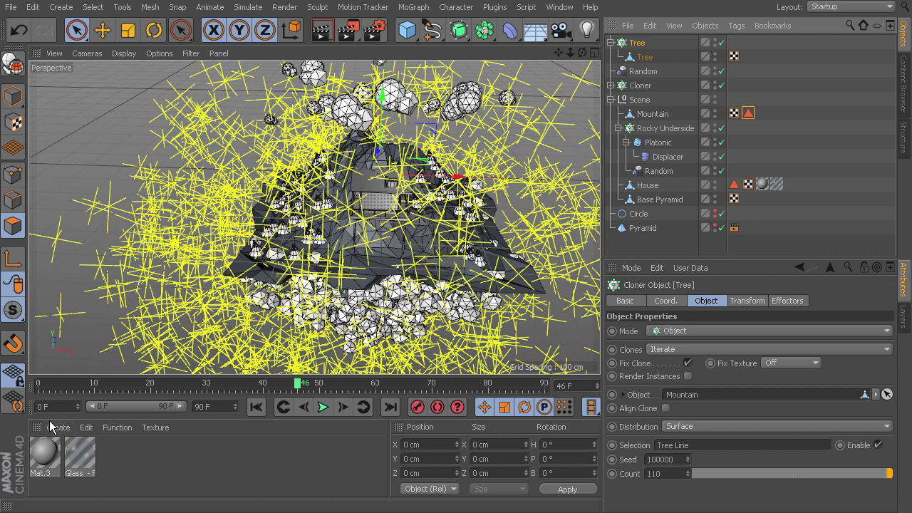
Switch the viewport display to Gouraud Shading without lines and frame the house from the front
{"action": "scroll", "coordinate": [408, 235], "scroll_direction": "up", "scroll_amount": 5}
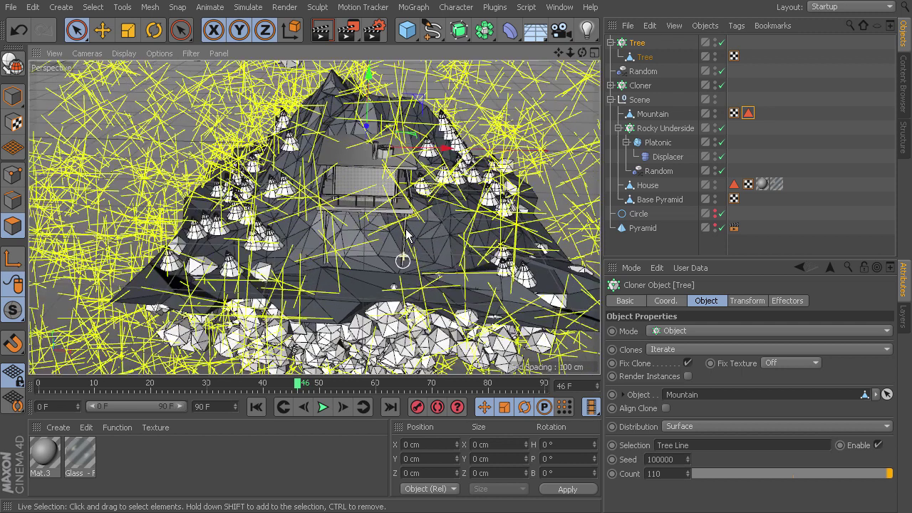
{"action": "scroll", "coordinate": [409, 236], "scroll_direction": "up", "scroll_amount": 4}
{"action": "left_click", "coordinate": [124, 54]}
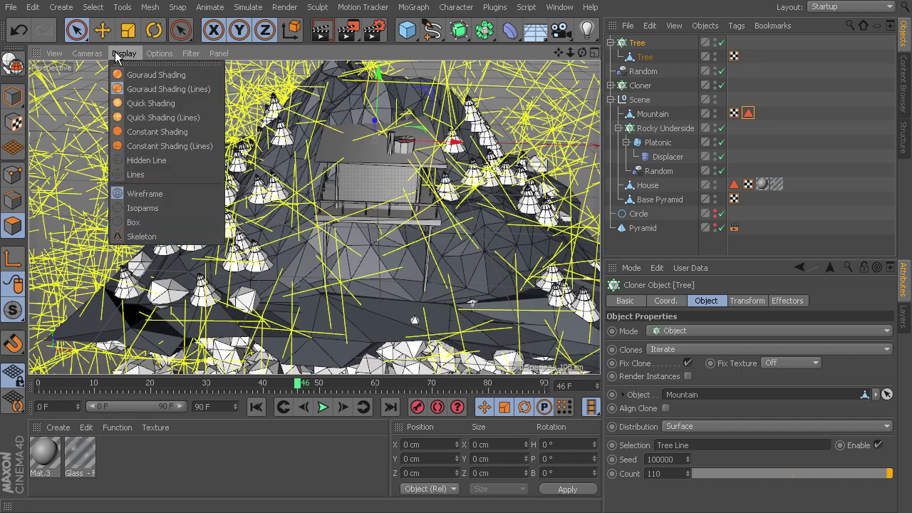
{"action": "left_click", "coordinate": [143, 76]}
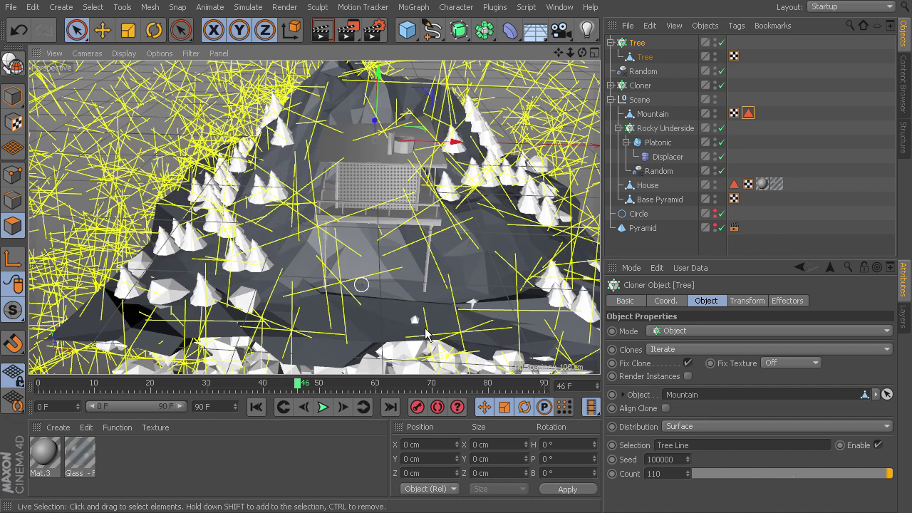
{"action": "left_click_drag", "start_coordinate": [439, 323], "coordinate": [432, 303], "text": "alt"}
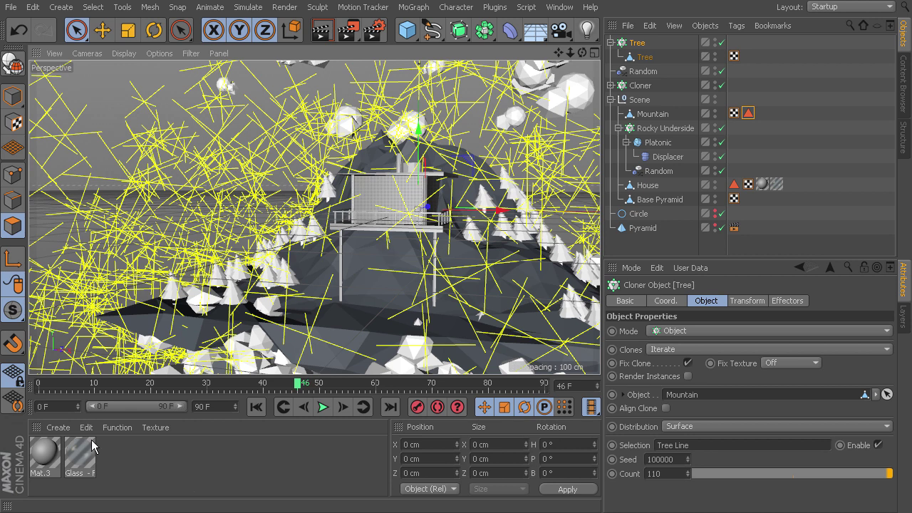
Create a new material and turn off its Reflectance channel
{"action": "left_click", "coordinate": [59, 428]}
{"action": "left_click", "coordinate": [80, 449]}
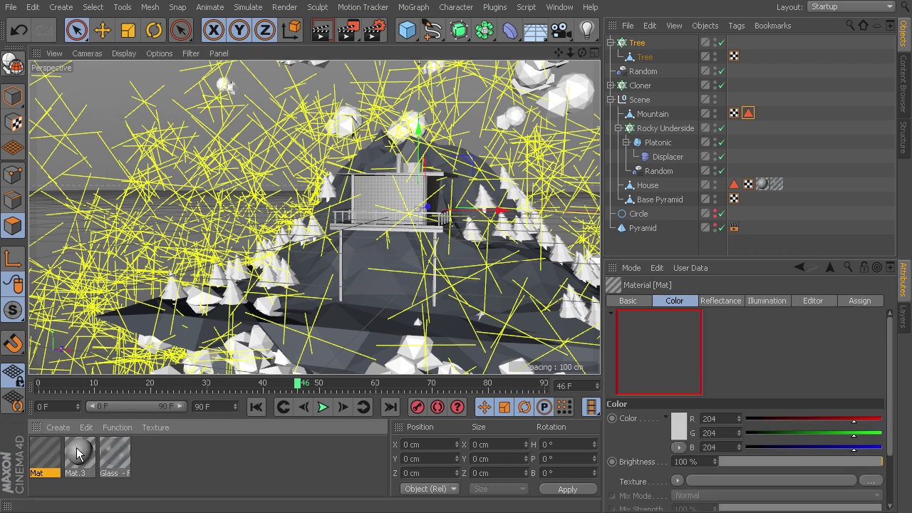
{"action": "double_click", "coordinate": [43, 457]}
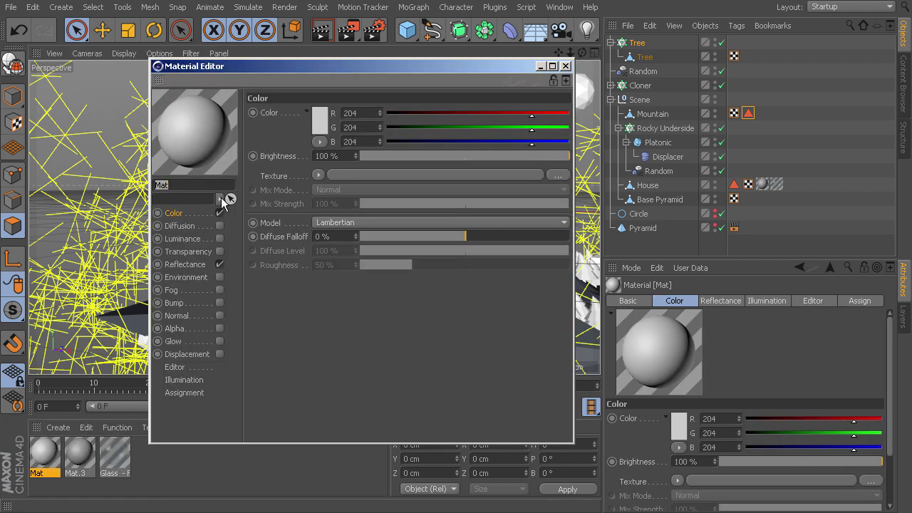
{"action": "left_click", "coordinate": [219, 264]}
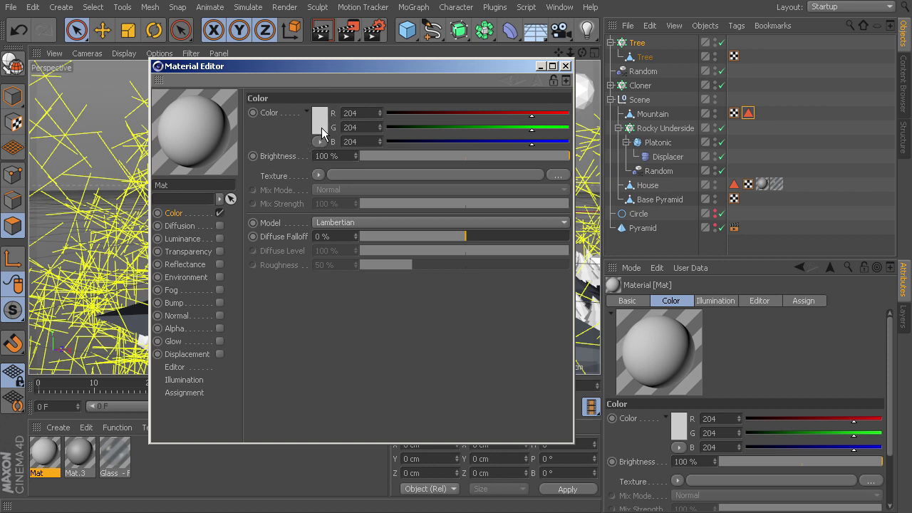
Load a Gradient shader as the material's colour texture and add three intermediate knots along the gradient
{"action": "left_click", "coordinate": [319, 176]}
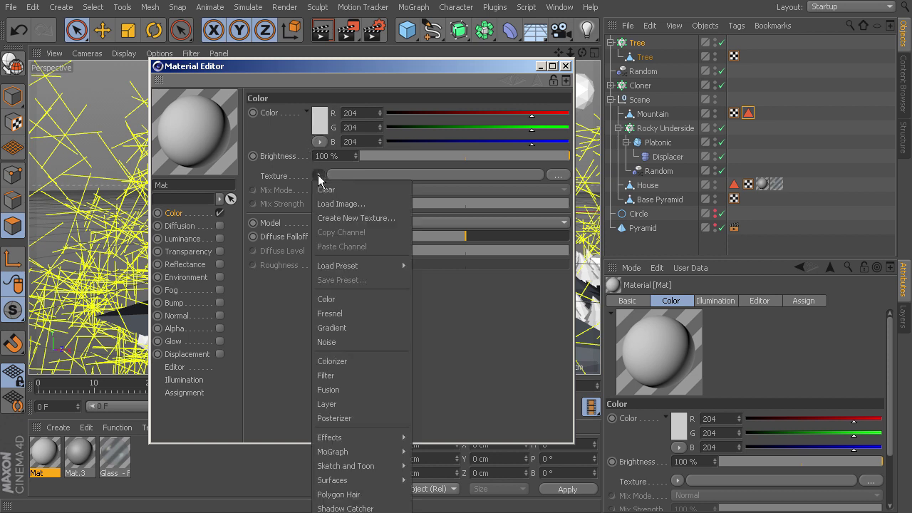
{"action": "left_click", "coordinate": [348, 327]}
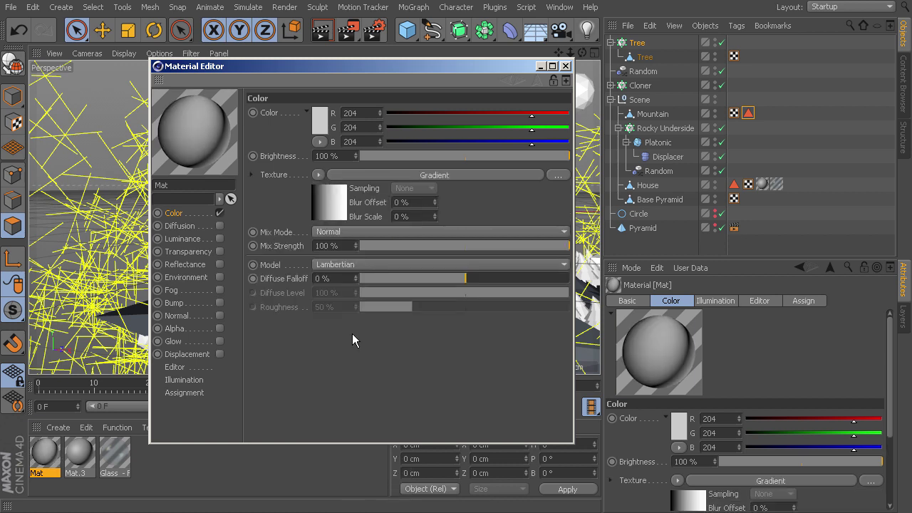
{"action": "left_click", "coordinate": [327, 202]}
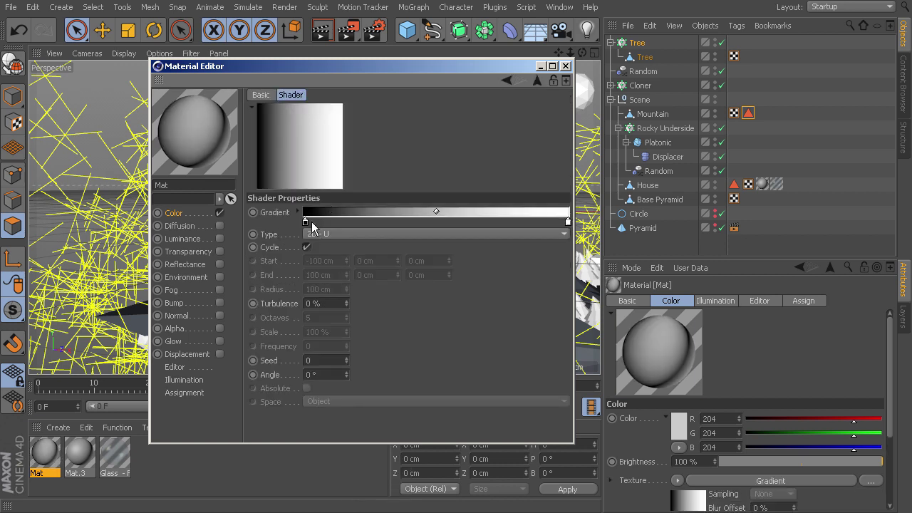
{"action": "left_click", "coordinate": [354, 222]}
{"action": "left_click", "coordinate": [462, 221]}
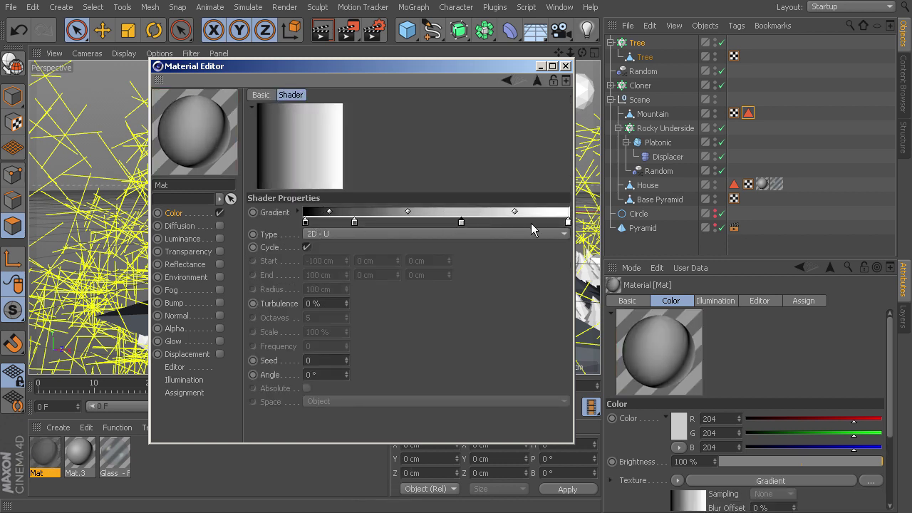
{"action": "left_click_drag", "start_coordinate": [358, 223], "coordinate": [363, 225]}
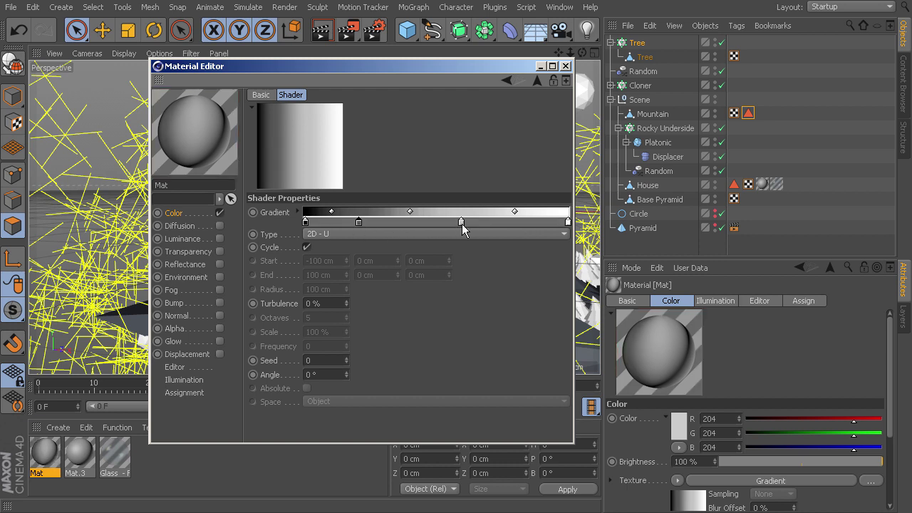
{"action": "left_click_drag", "start_coordinate": [462, 223], "coordinate": [441, 224]}
{"action": "left_click", "coordinate": [504, 222]}
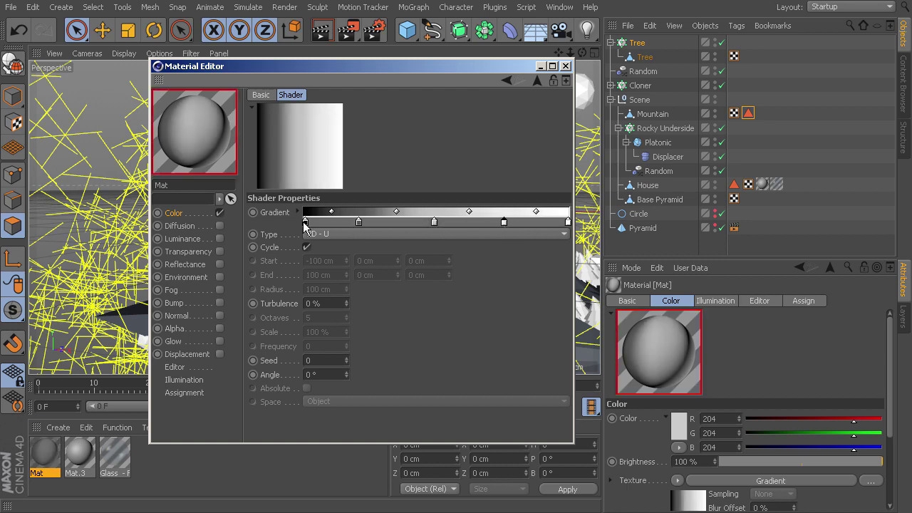
Colour the gradient's first knot dark yellowish brown with a 48° hue and its second knot pale peach
{"action": "double_click", "coordinate": [307, 221]}
{"action": "left_click", "coordinate": [291, 166]}
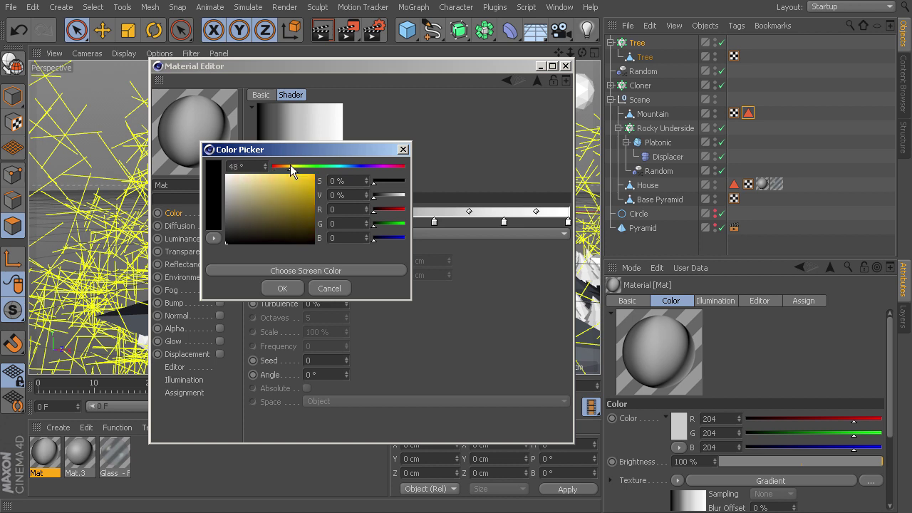
{"action": "left_click_drag", "start_coordinate": [272, 197], "coordinate": [260, 224]}
{"action": "left_click", "coordinate": [282, 288]}
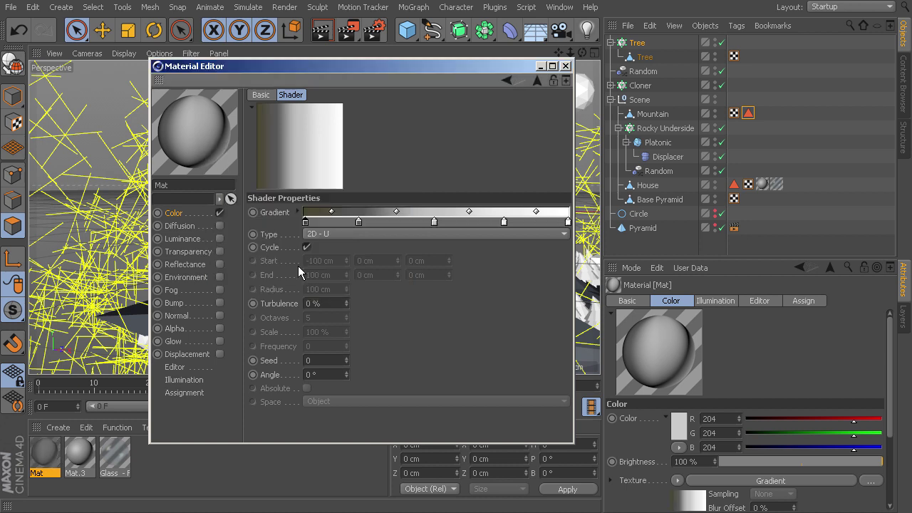
{"action": "double_click", "coordinate": [359, 222]}
{"action": "left_click", "coordinate": [333, 169]}
{"action": "left_click_drag", "start_coordinate": [299, 182], "coordinate": [297, 175]}
{"action": "left_click", "coordinate": [334, 289]}
Colour the gradient's third knot brown (RGB 114, 83, 22) and its fourth knot olive (RGB 145, 130, 34)
{"action": "double_click", "coordinate": [433, 222]}
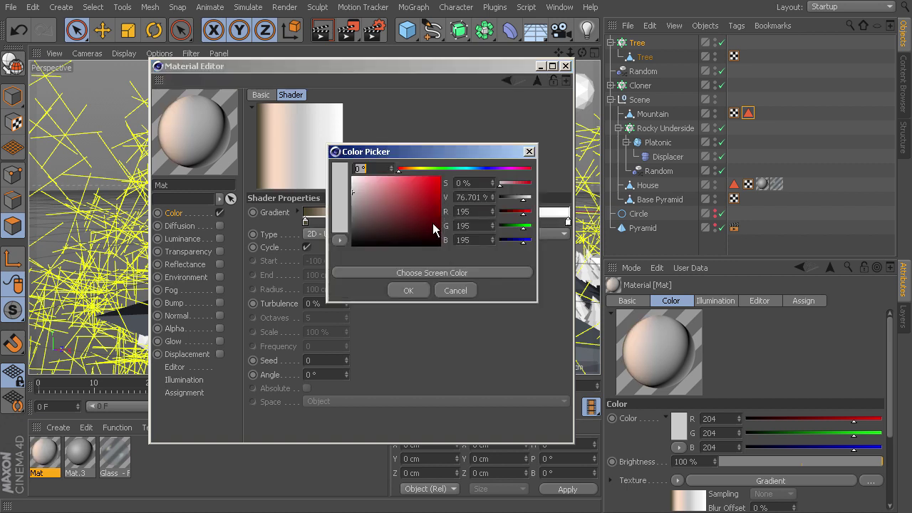
{"action": "left_click_drag", "start_coordinate": [407, 170], "coordinate": [413, 171]}
{"action": "left_click_drag", "start_coordinate": [417, 224], "coordinate": [424, 215]}
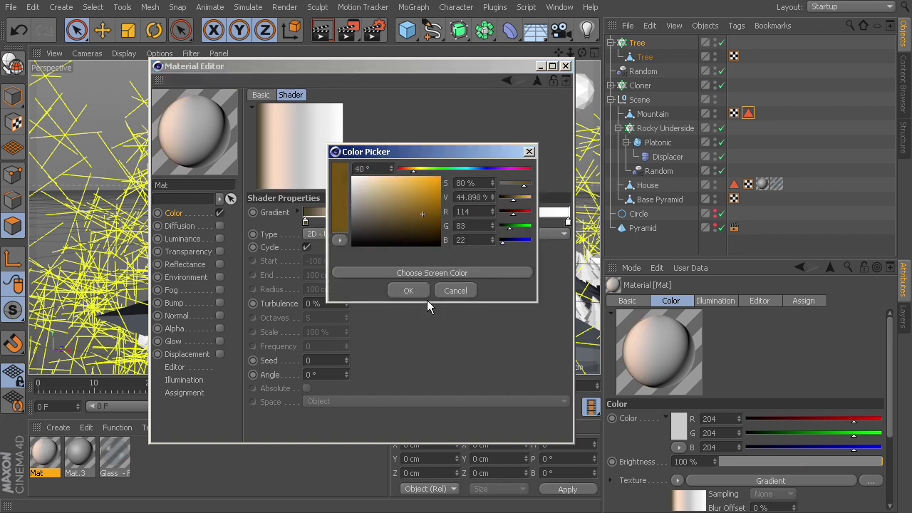
{"action": "left_click", "coordinate": [419, 292]}
{"action": "left_click_drag", "start_coordinate": [504, 222], "coordinate": [488, 234]}
{"action": "double_click", "coordinate": [498, 223]}
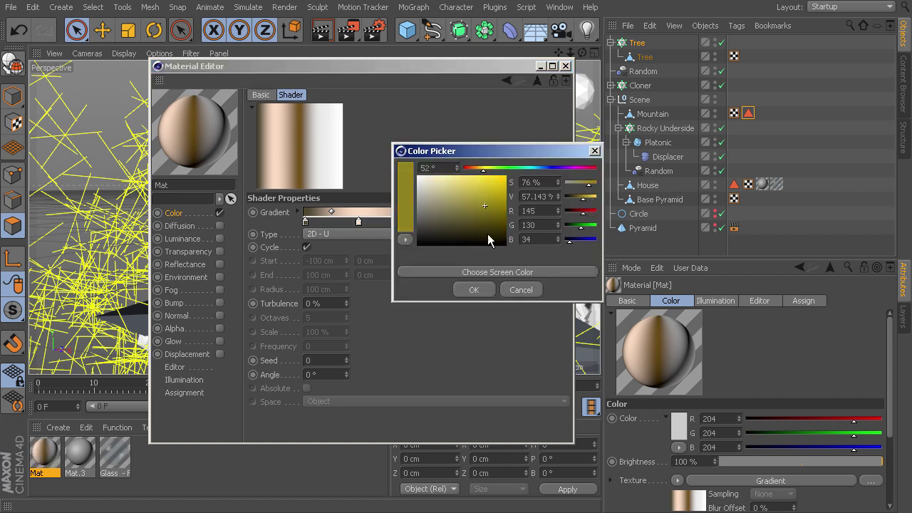
{"action": "left_click", "coordinate": [474, 289]}
Colour the gradient's last knot dark brown (RGB 62, 34, 13) and apply the material to the Mountain
{"action": "double_click", "coordinate": [569, 223]}
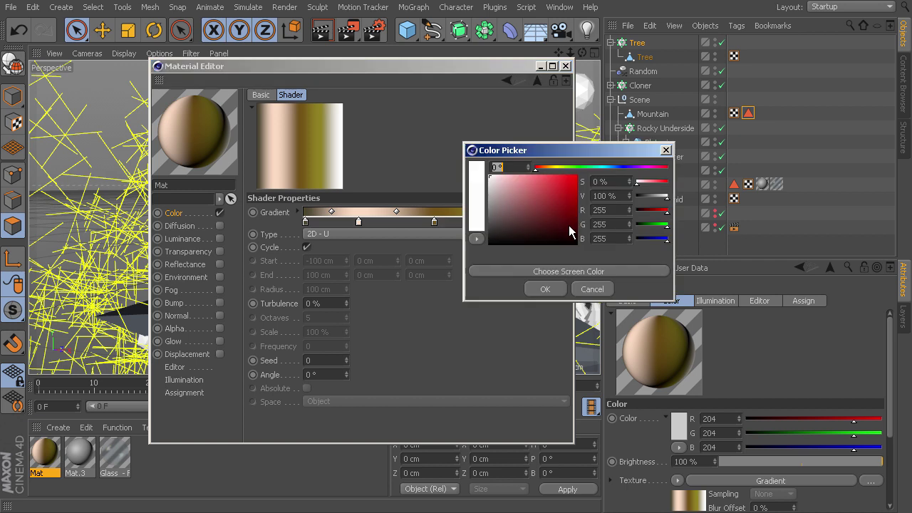
{"action": "left_click", "coordinate": [545, 168]}
{"action": "left_click_drag", "start_coordinate": [553, 227], "coordinate": [547, 256]}
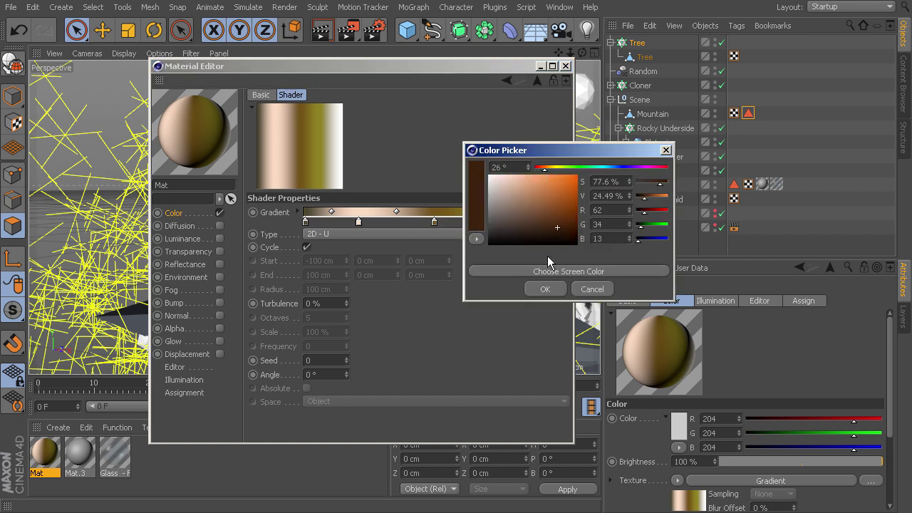
{"action": "left_click", "coordinate": [545, 288]}
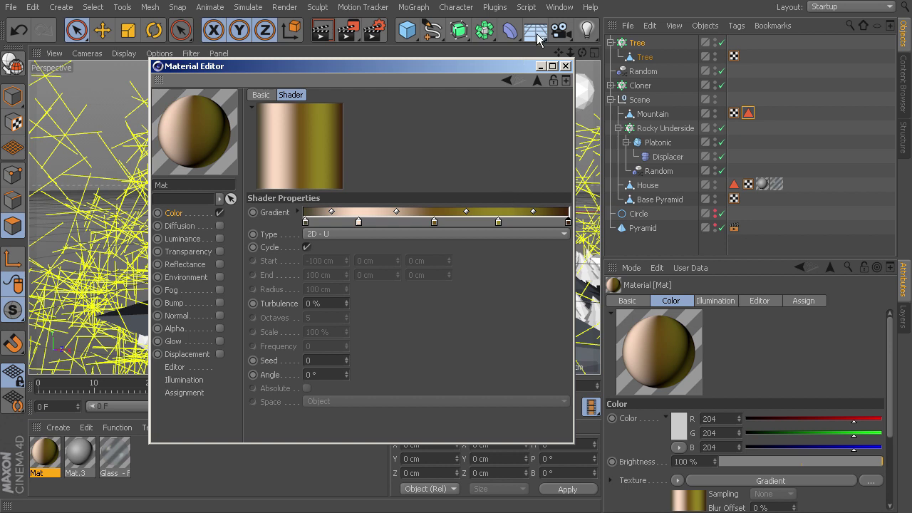
{"action": "left_click", "coordinate": [566, 65]}
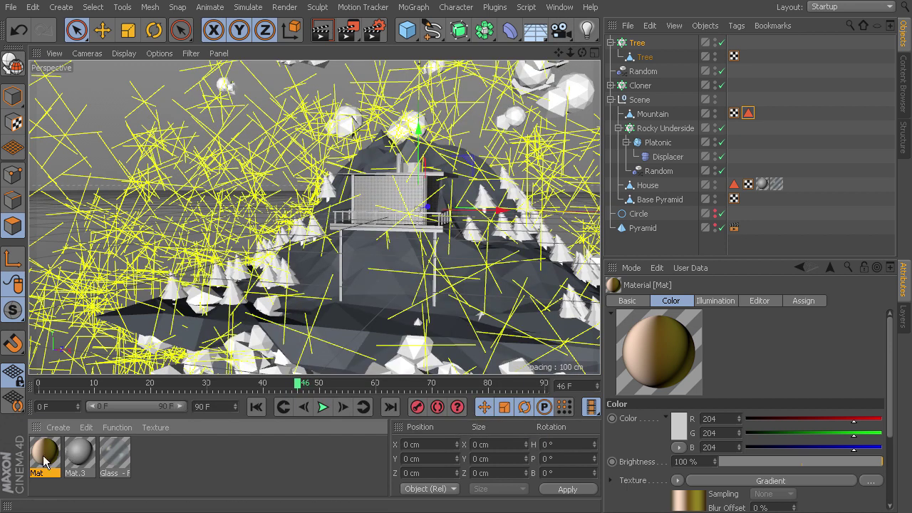
{"action": "left_click_drag", "start_coordinate": [45, 457], "coordinate": [676, 115]}
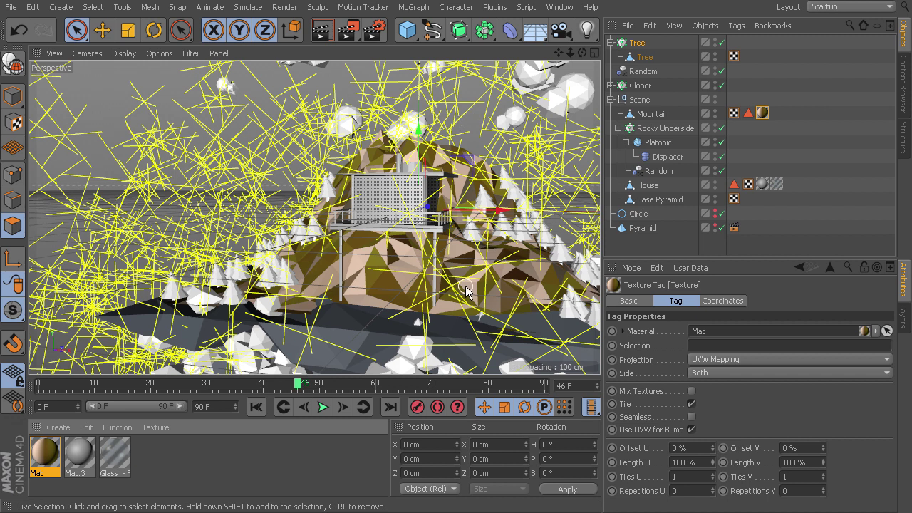
Render the scene to the Picture Viewer and examine the gradient colours on the Mountain
{"action": "key", "text": "shift+r"}
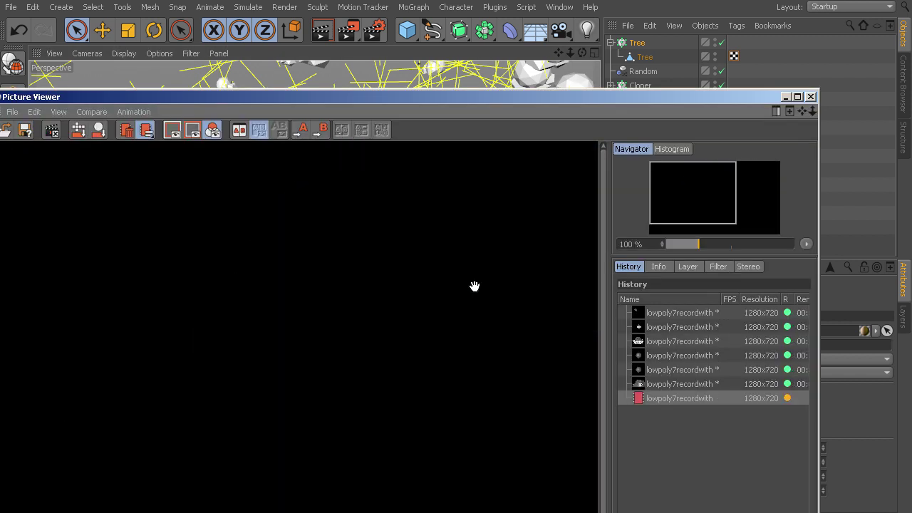
{"action": "left_click_drag", "start_coordinate": [600, 102], "coordinate": [660, 16]}
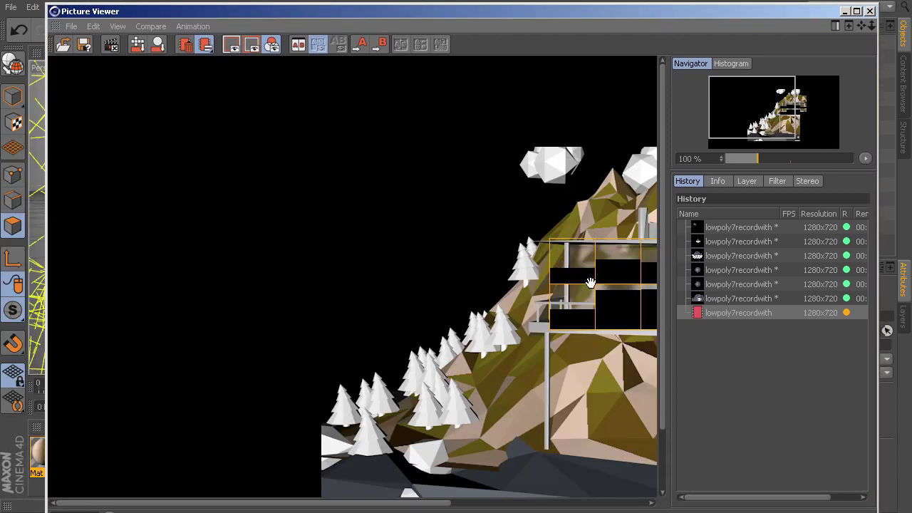
{"action": "left_click_drag", "start_coordinate": [583, 311], "coordinate": [350, 276]}
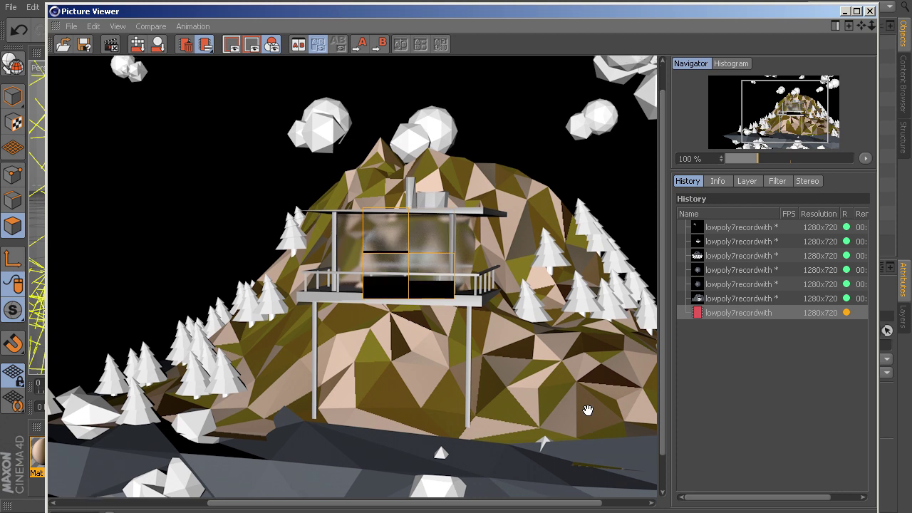
{"action": "left_click_drag", "start_coordinate": [584, 411], "coordinate": [526, 379]}
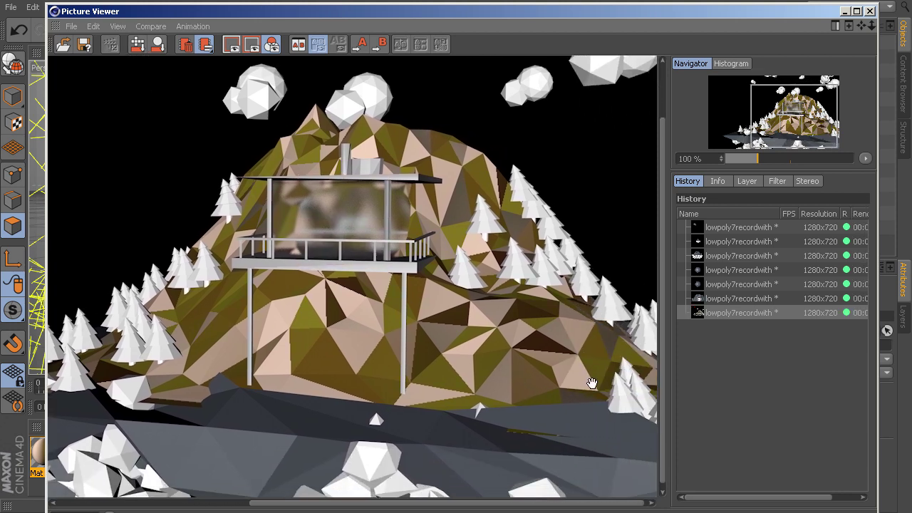
Create a new material with reflectance turned off and load a Gradient shader as its colour texture
{"action": "left_click", "coordinate": [870, 11]}
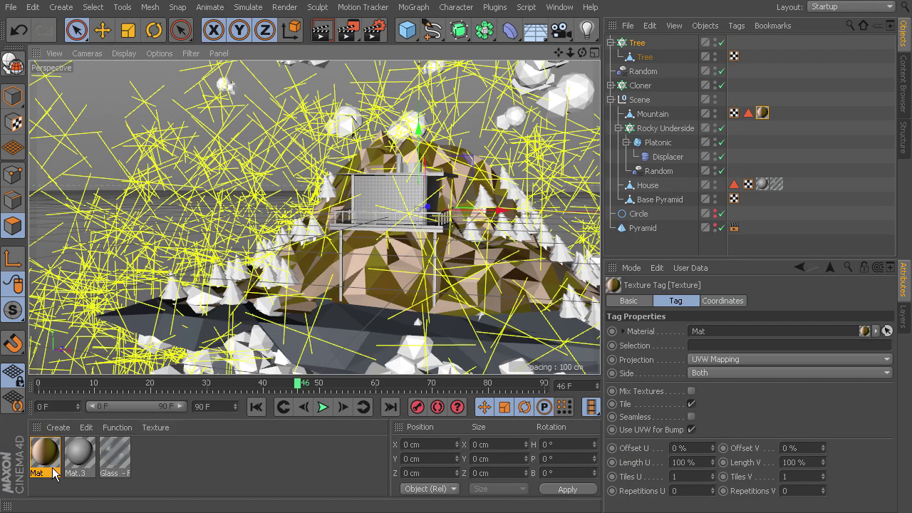
{"action": "left_click", "coordinate": [79, 454]}
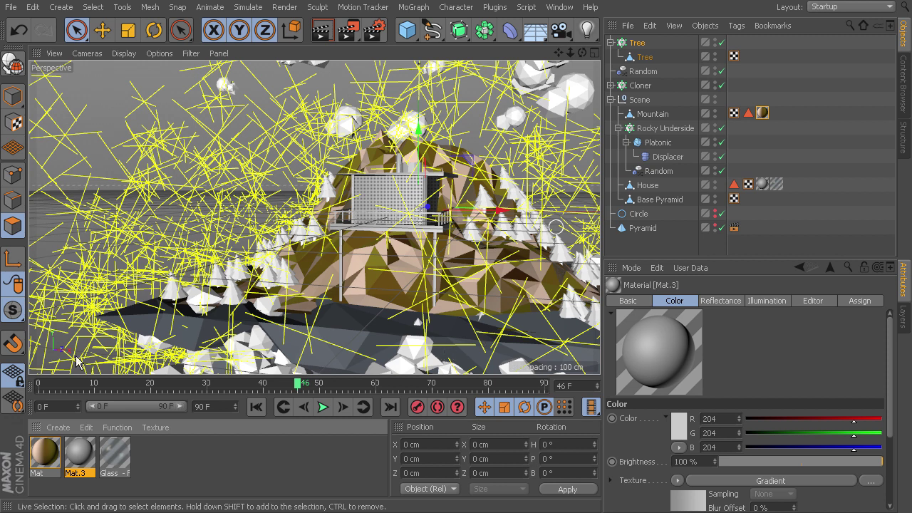
{"action": "left_click", "coordinate": [58, 428]}
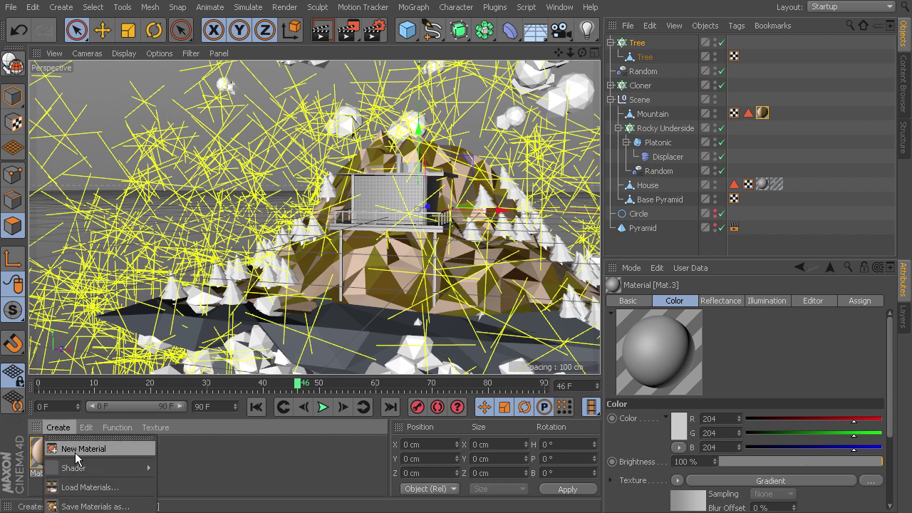
{"action": "left_click", "coordinate": [76, 457]}
{"action": "double_click", "coordinate": [50, 450]}
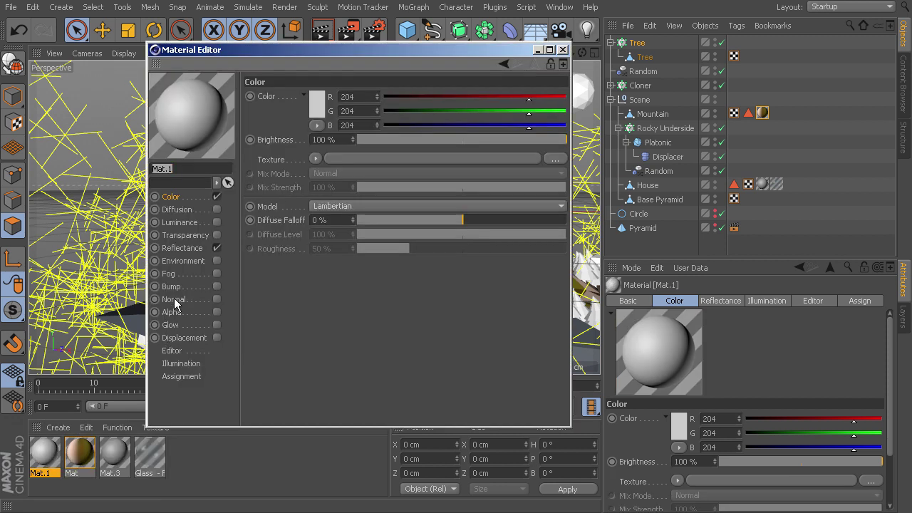
{"action": "left_click", "coordinate": [216, 248]}
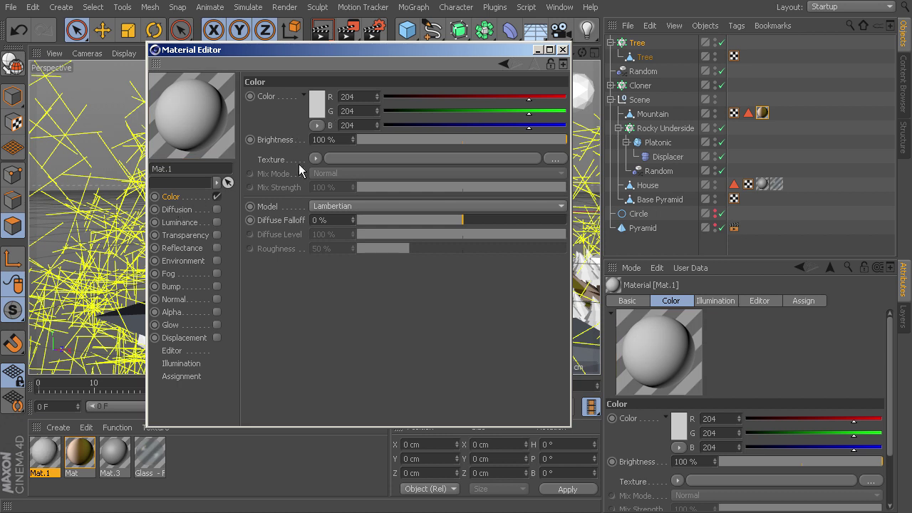
{"action": "left_click", "coordinate": [316, 158]}
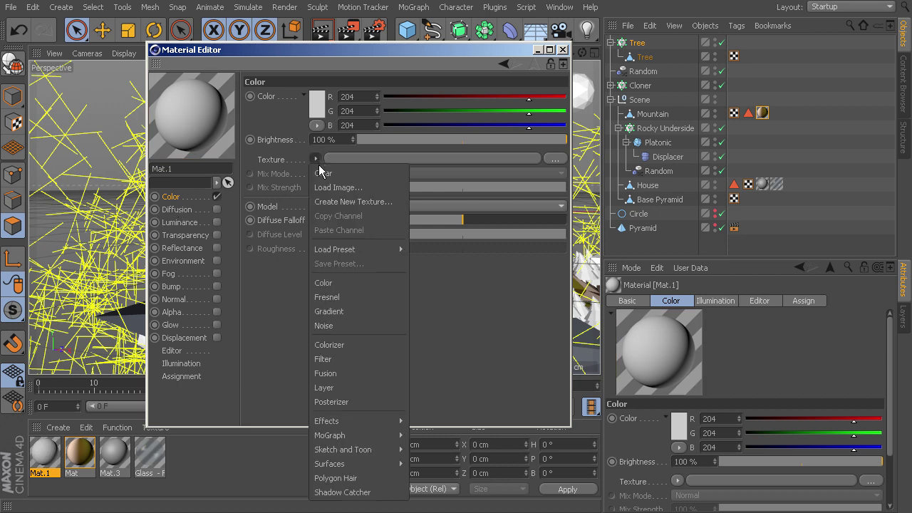
{"action": "left_click", "coordinate": [340, 310]}
{"action": "left_click", "coordinate": [343, 187]}
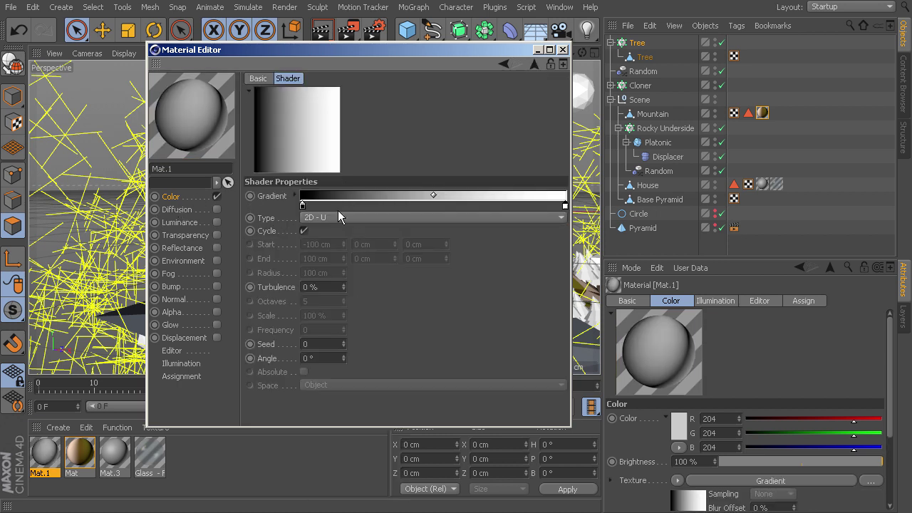
Colour the gradient's first knot dark green with a 124° hue and add a green knot (RGB 68, 153, 71) just past the middle
{"action": "double_click", "coordinate": [303, 207]}
{"action": "left_click_drag", "start_coordinate": [277, 154], "coordinate": [313, 155]}
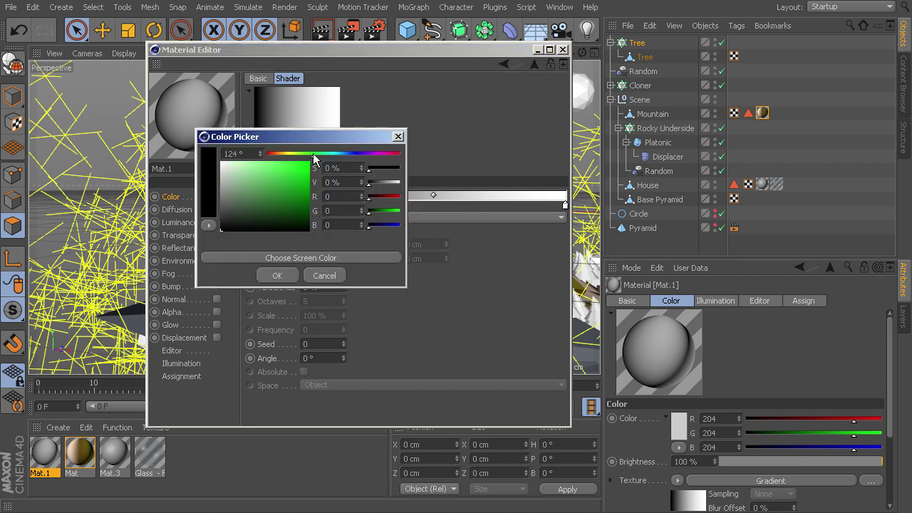
{"action": "left_click", "coordinate": [291, 213]}
{"action": "left_click", "coordinate": [277, 276]}
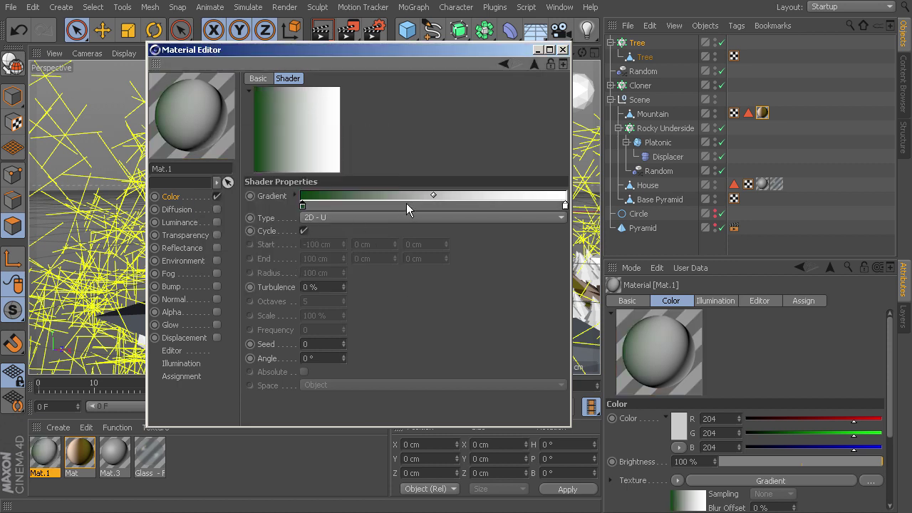
{"action": "left_click", "coordinate": [448, 204]}
{"action": "double_click", "coordinate": [447, 206]}
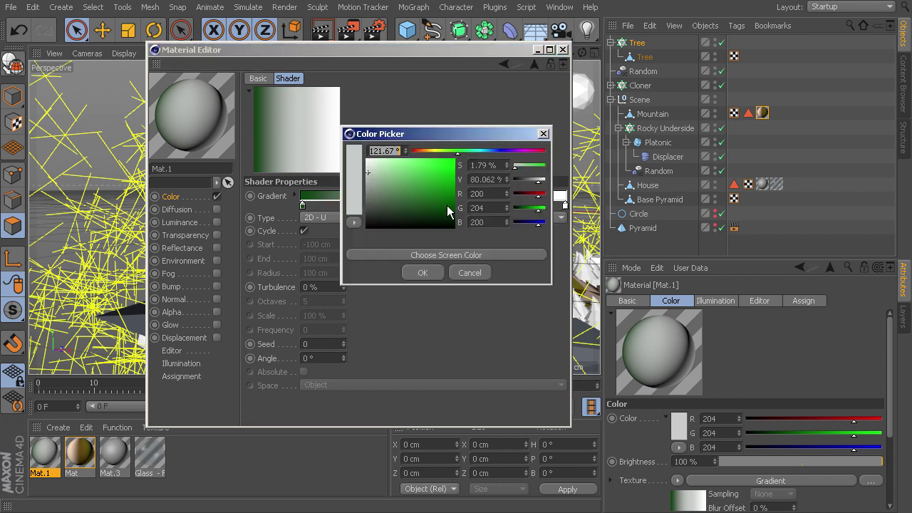
{"action": "left_click_drag", "start_coordinate": [388, 176], "coordinate": [415, 186]}
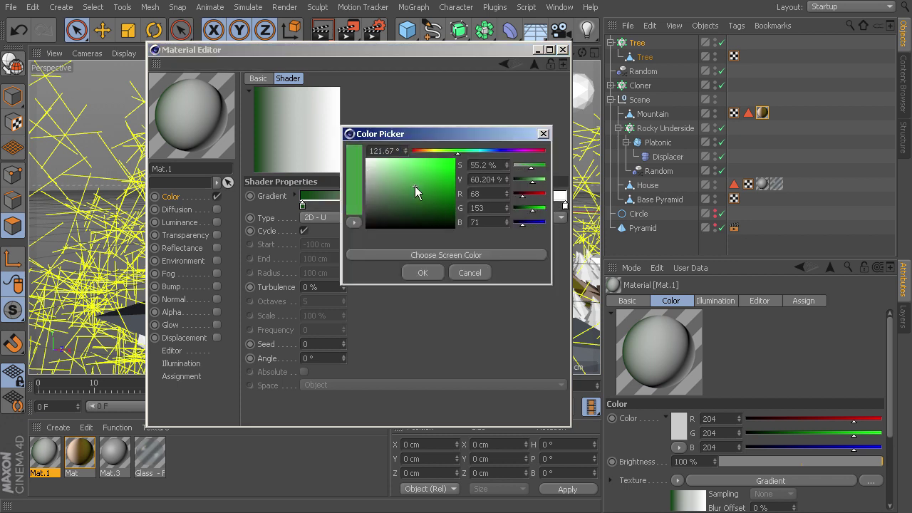
{"action": "left_click", "coordinate": [422, 272]}
Colour the gradient's last knot light yellowish green and apply the material to the Tree object inside the cloner
{"action": "double_click", "coordinate": [565, 204]}
{"action": "mouse_move", "coordinate": [530, 151]}
{"action": "left_mouse_down"}
{"action": "mouse_move", "coordinate": [578, 150]}
{"action": "mouse_move", "coordinate": [564, 155]}
{"action": "mouse_move", "coordinate": [561, 179]}
{"action": "mouse_move", "coordinate": [564, 162]}
{"action": "mouse_move", "coordinate": [531, 163]}
{"action": "left_mouse_up"}
{"action": "left_click", "coordinate": [541, 272]}
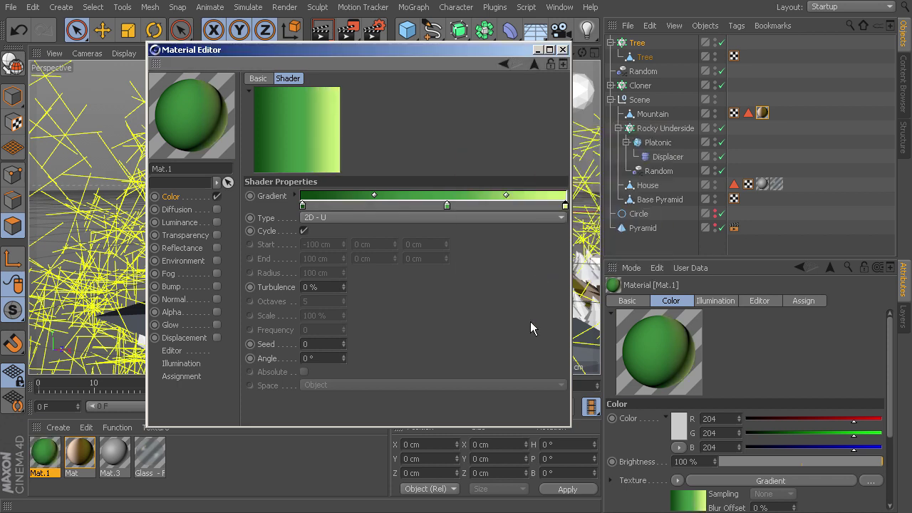
{"action": "left_click", "coordinate": [562, 49]}
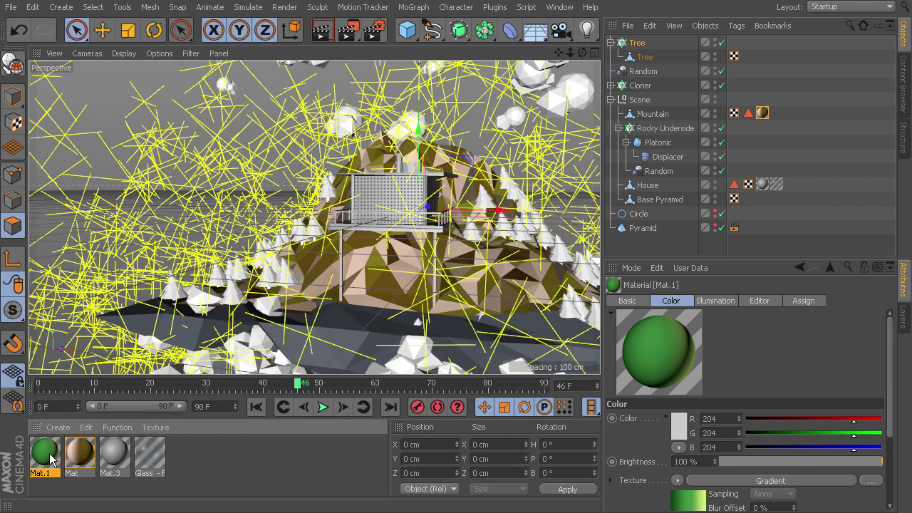
{"action": "left_click_drag", "start_coordinate": [52, 460], "coordinate": [647, 59]}
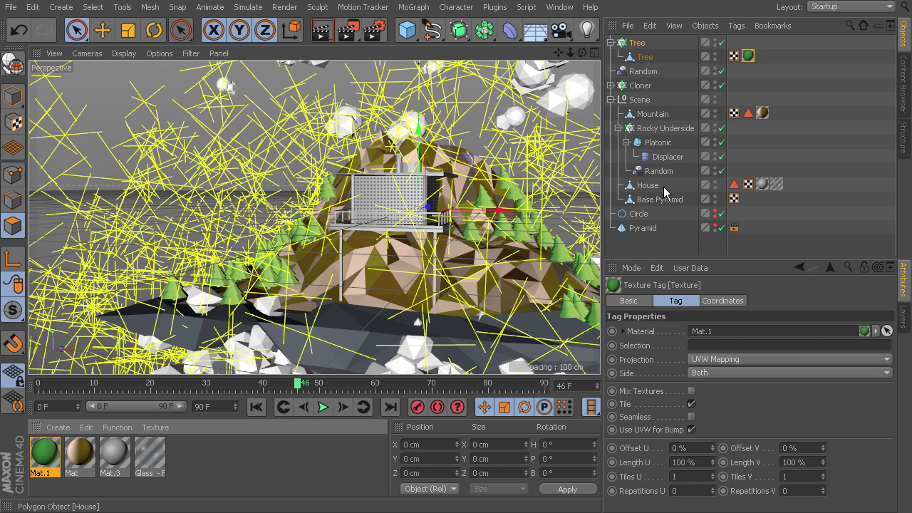
Change the green tree material's gradient type to 2D - Diagonal
{"action": "scroll", "coordinate": [499, 203], "scroll_direction": "up", "scroll_amount": 10}
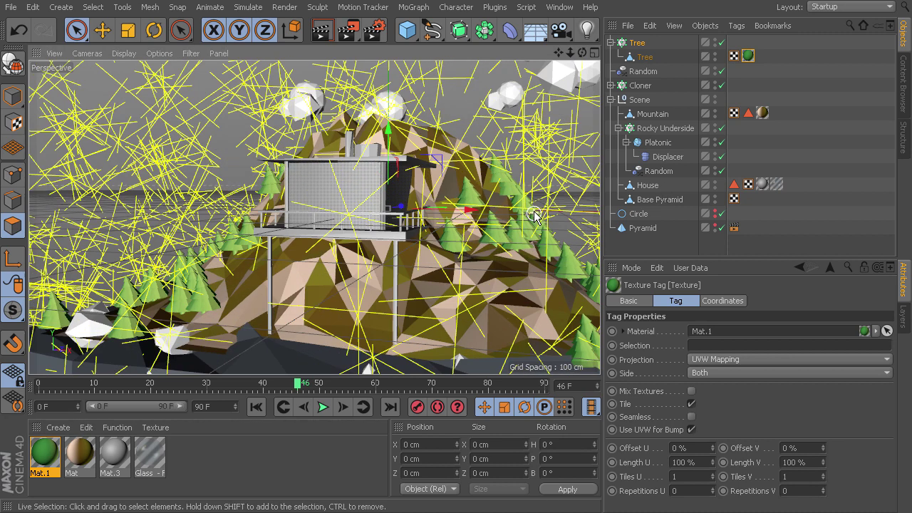
{"action": "scroll", "coordinate": [501, 267], "scroll_direction": "up", "scroll_amount": 10}
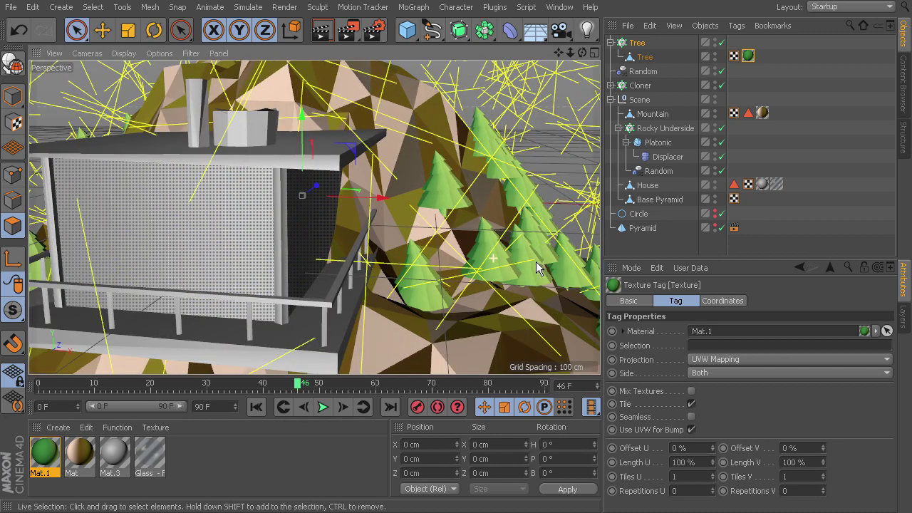
{"action": "scroll", "coordinate": [524, 275], "scroll_direction": "down", "scroll_amount": 10}
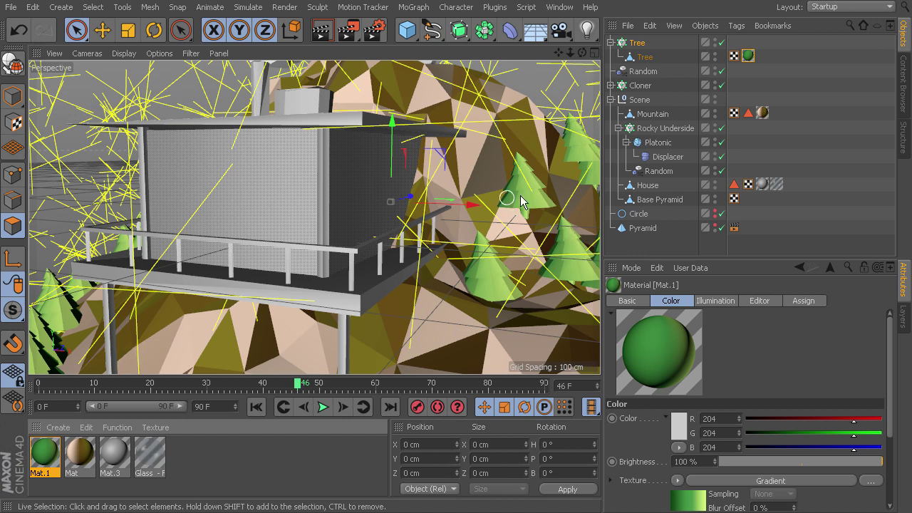
{"action": "double_click", "coordinate": [45, 451]}
{"action": "left_click_drag", "start_coordinate": [382, 45], "coordinate": [295, 76]}
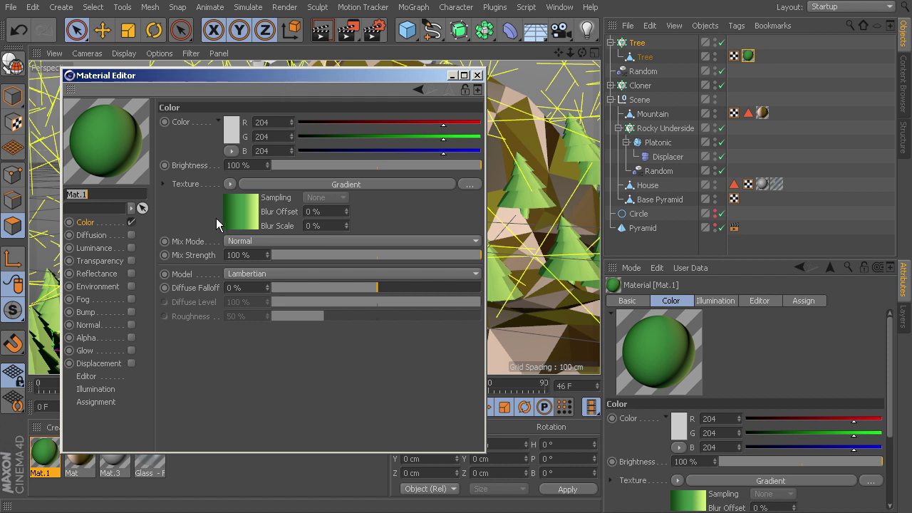
{"action": "left_click", "coordinate": [238, 215]}
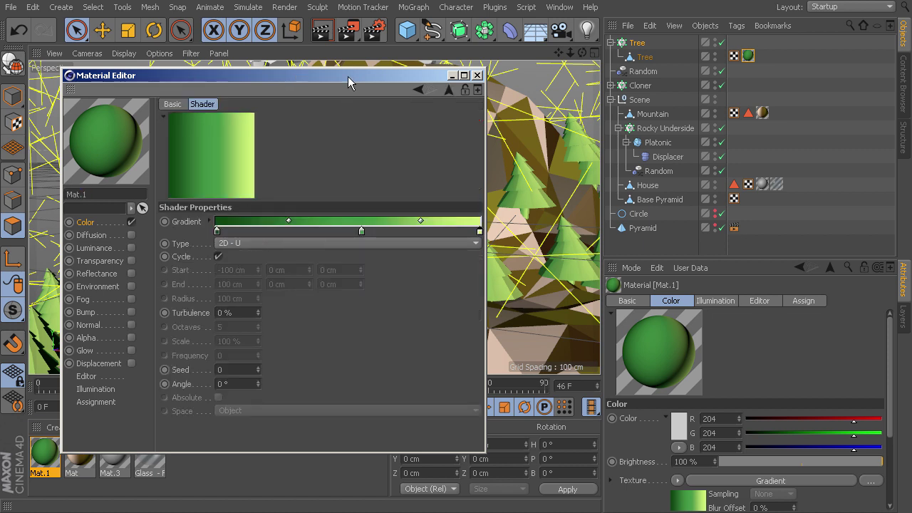
{"action": "left_click_drag", "start_coordinate": [348, 76], "coordinate": [321, 65]}
{"action": "left_click", "coordinate": [207, 232]}
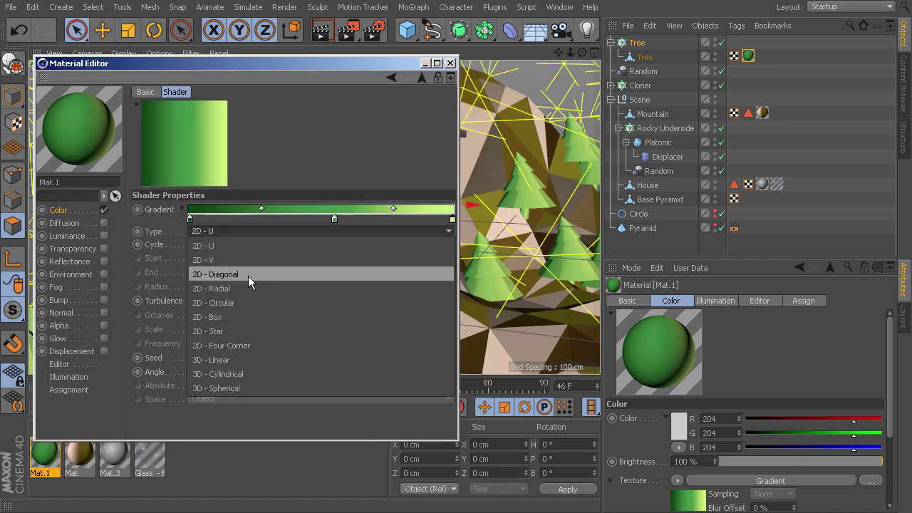
{"action": "left_click", "coordinate": [248, 275]}
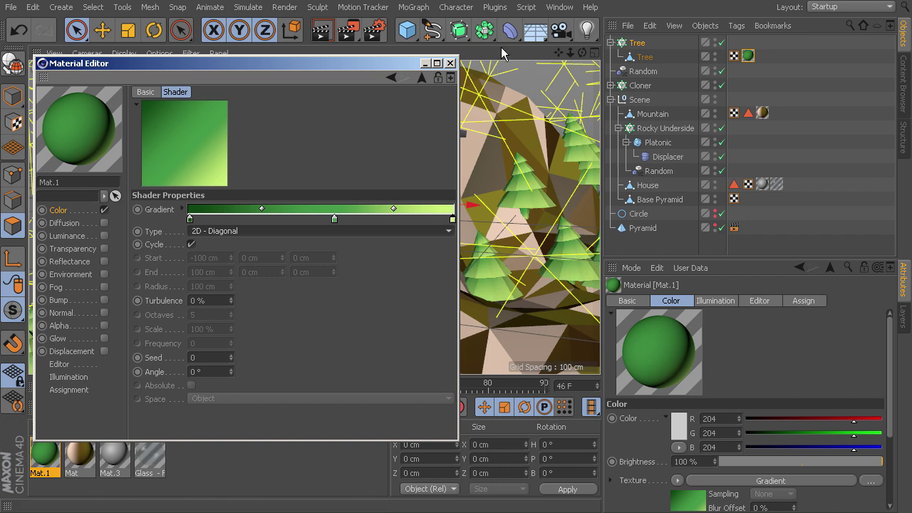
{"action": "left_click", "coordinate": [449, 64]}
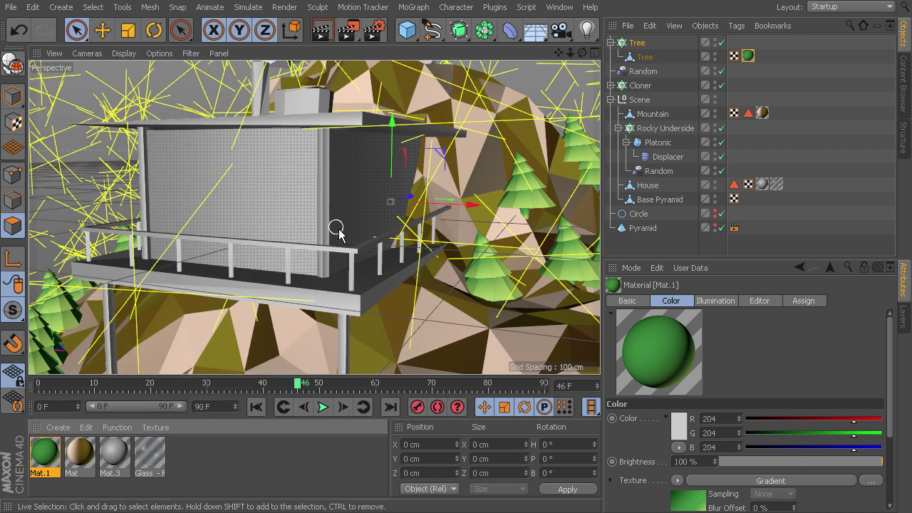
Render the close-up of the house to the Picture Viewer and compare the tree colours with the previous render
{"action": "key", "text": "shift+r"}
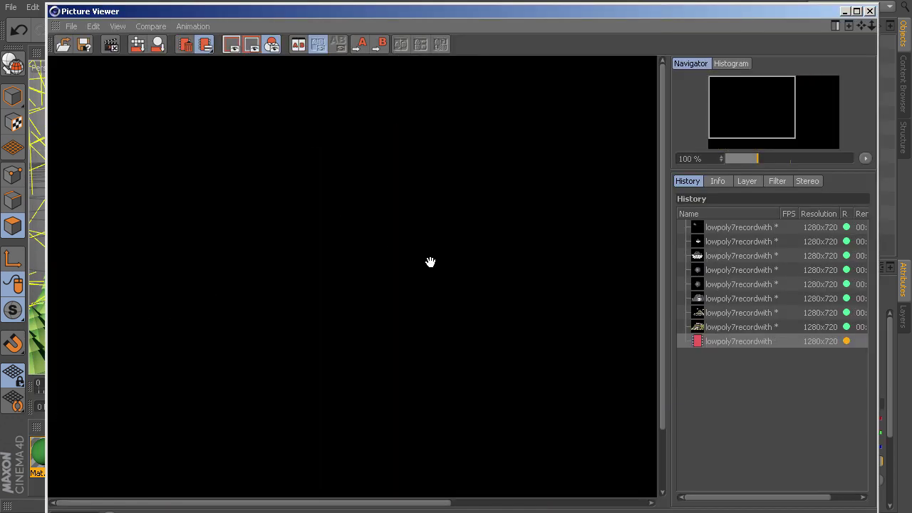
{"action": "left_click", "coordinate": [728, 328]}
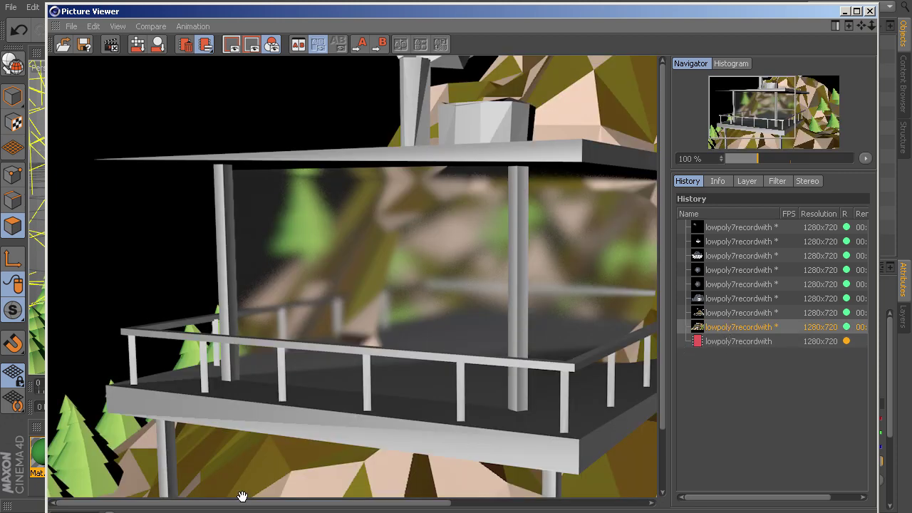
{"action": "left_click_drag", "start_coordinate": [297, 504], "coordinate": [495, 503]}
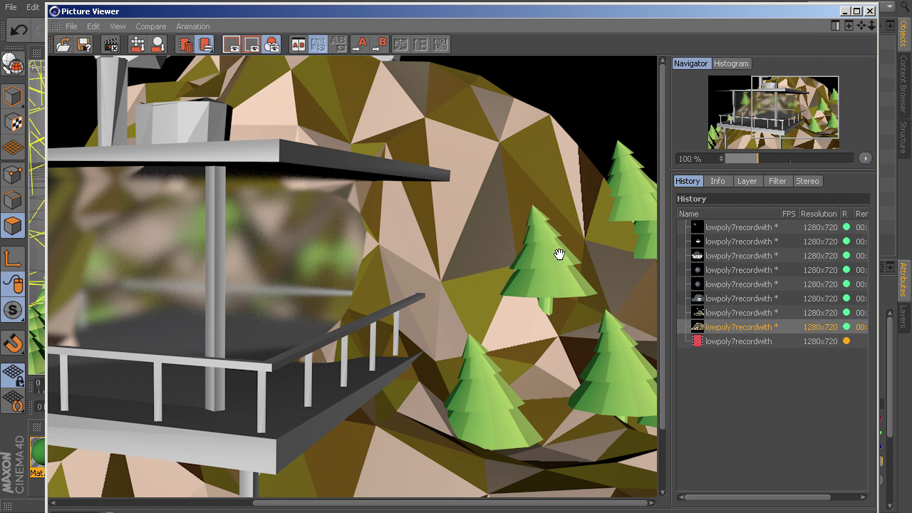
{"action": "left_click", "coordinate": [710, 342]}
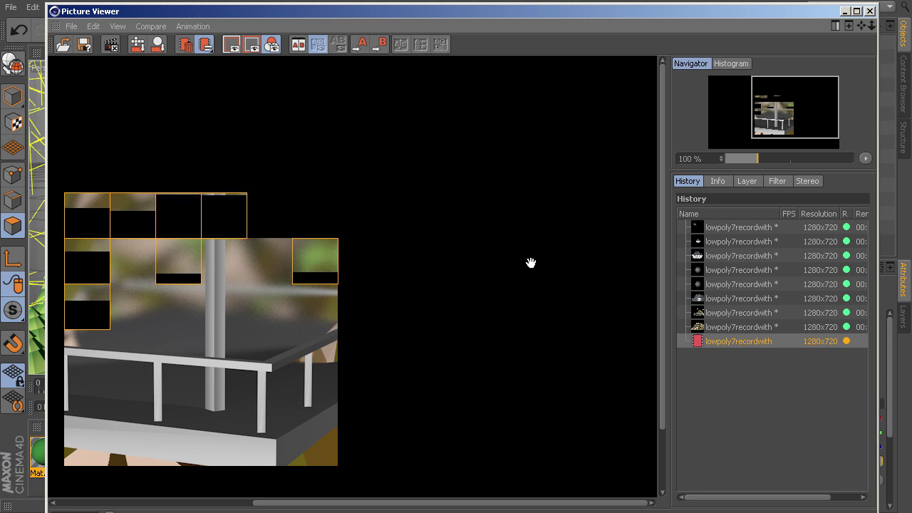
{"action": "left_click_drag", "start_coordinate": [280, 314], "coordinate": [289, 309]}
{"action": "left_click_drag", "start_coordinate": [399, 274], "coordinate": [428, 281]}
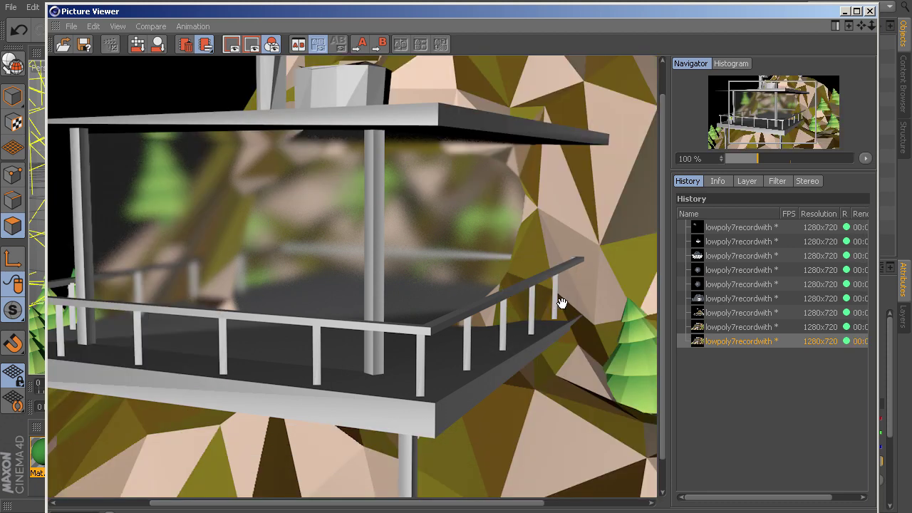
{"action": "left_click_drag", "start_coordinate": [562, 304], "coordinate": [400, 287]}
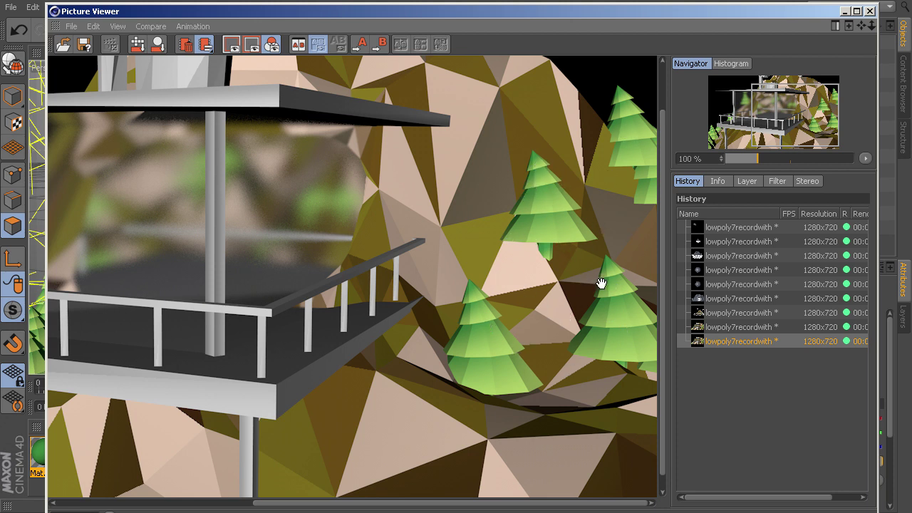
{"action": "left_click", "coordinate": [870, 12]}
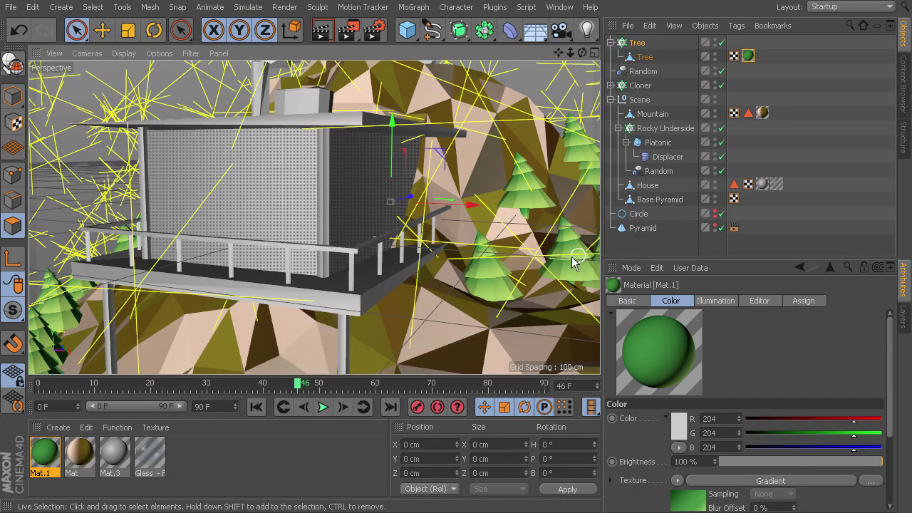
Create another material with a Gradient shader as its colour texture and add two knots between the gradient's ends
{"action": "left_click", "coordinate": [59, 428]}
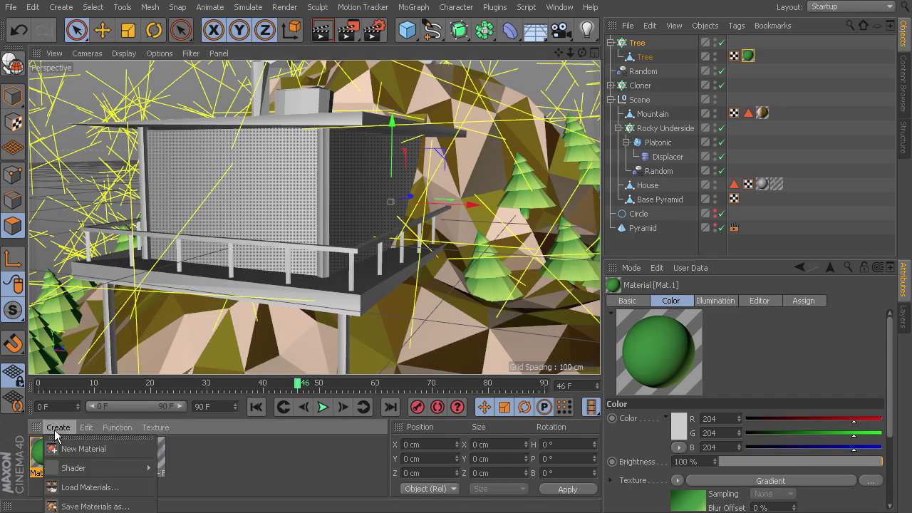
{"action": "left_click", "coordinate": [71, 447]}
{"action": "double_click", "coordinate": [45, 451]}
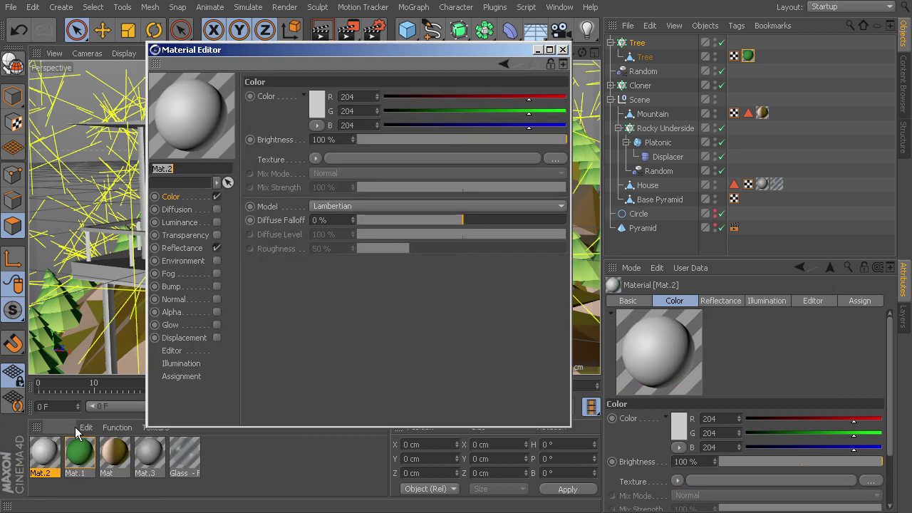
{"action": "left_click", "coordinate": [312, 158]}
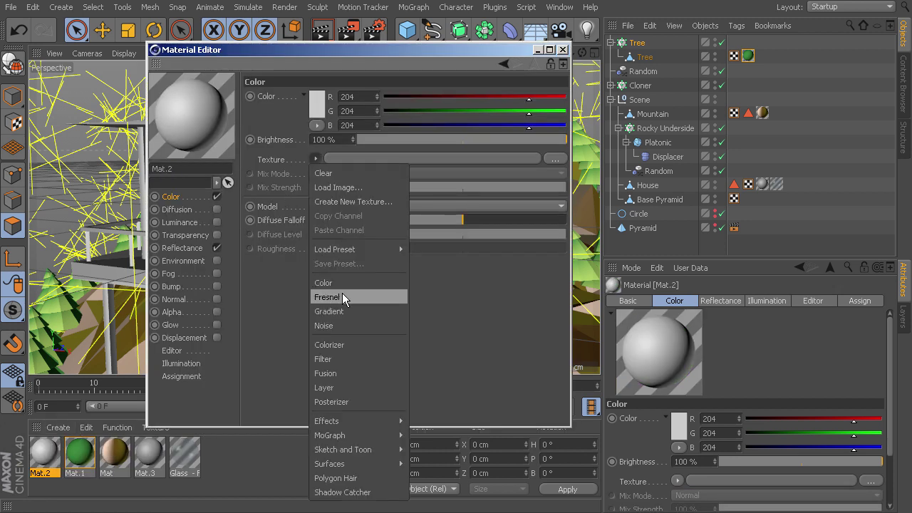
{"action": "left_click", "coordinate": [340, 311]}
{"action": "left_click", "coordinate": [314, 202]}
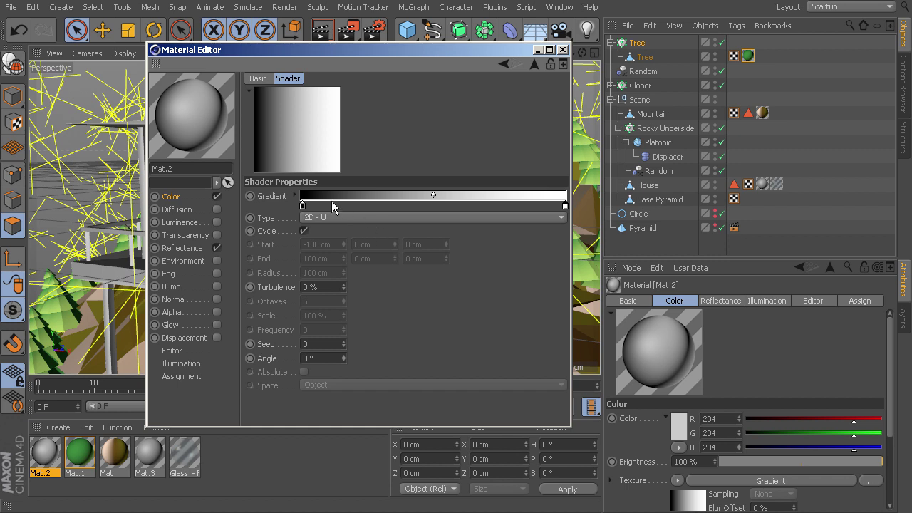
{"action": "left_click", "coordinate": [373, 206]}
{"action": "left_click", "coordinate": [478, 205]}
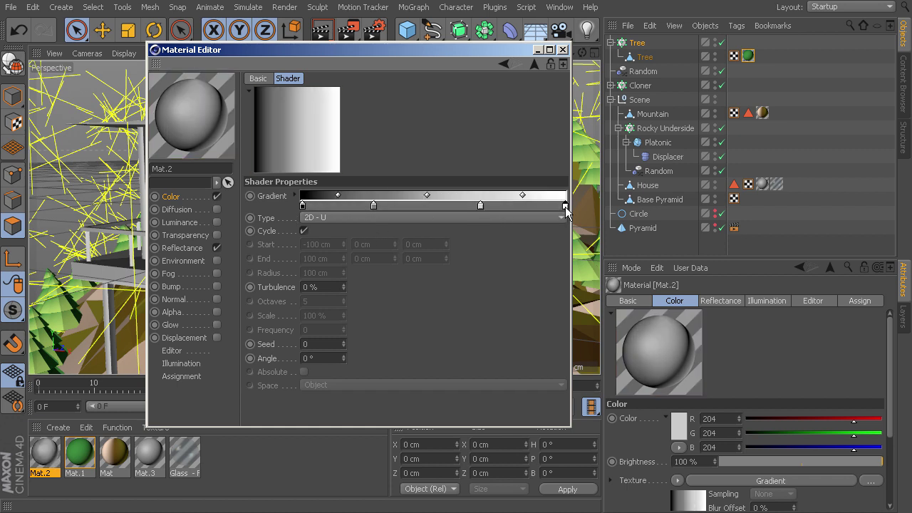
Colour the new gradient's last knot red and its third knot golden yellow
{"action": "double_click", "coordinate": [565, 207]}
{"action": "left_click", "coordinate": [561, 171]}
{"action": "left_click", "coordinate": [541, 275]}
{"action": "left_click", "coordinate": [480, 206]}
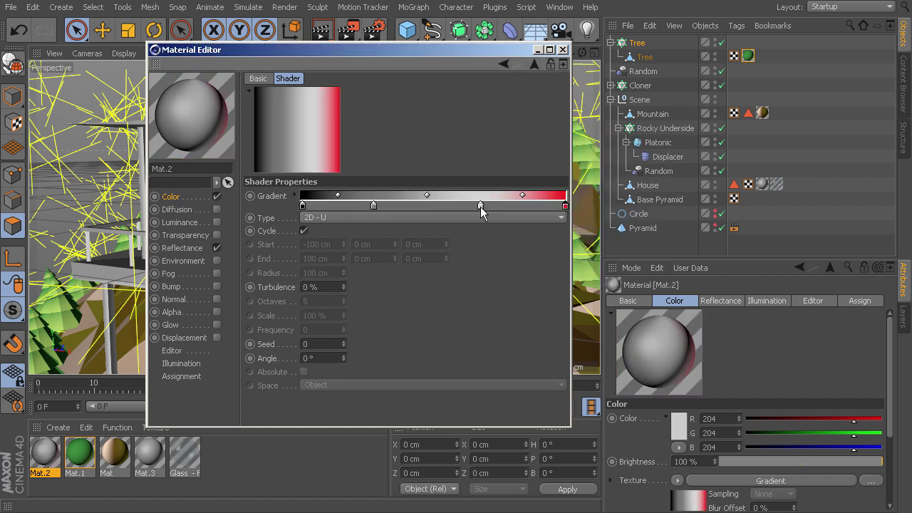
{"action": "double_click", "coordinate": [480, 205]}
{"action": "left_click_drag", "start_coordinate": [471, 154], "coordinate": [459, 153]}
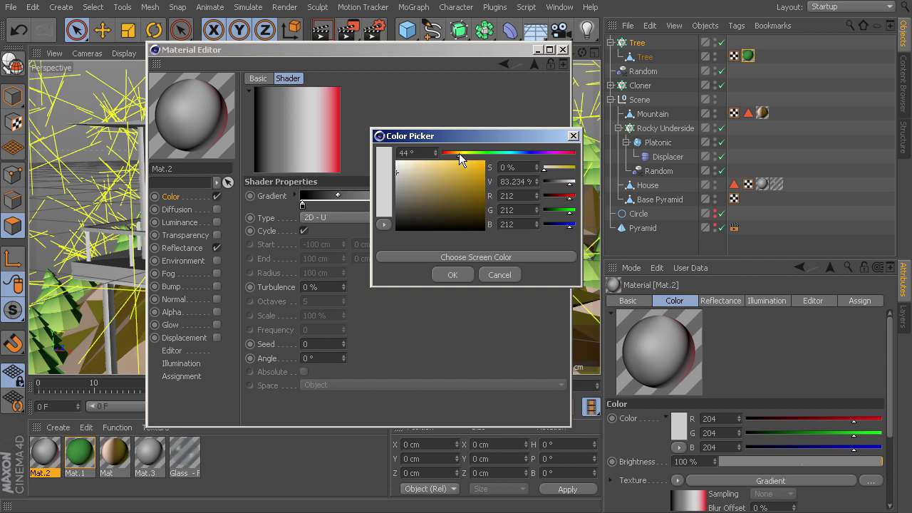
{"action": "left_click", "coordinate": [471, 175]}
{"action": "left_click", "coordinate": [456, 273]}
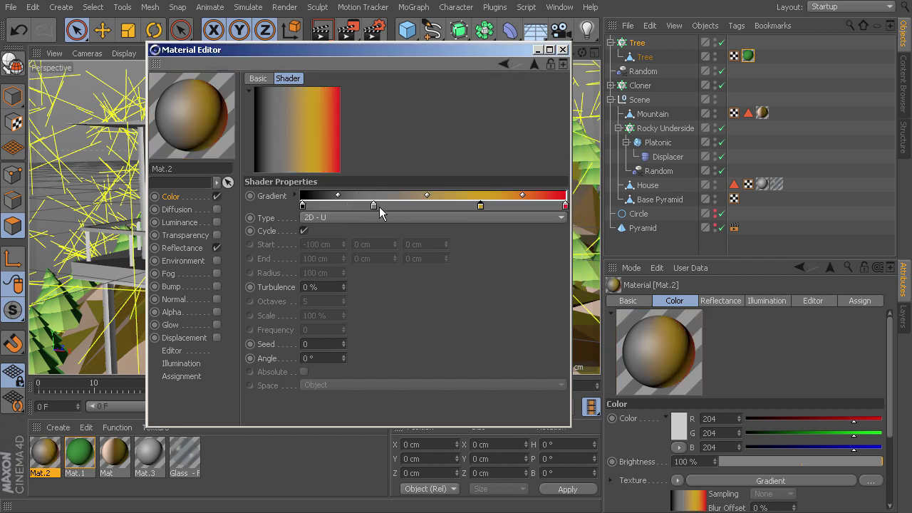
Colour the gradient's second knot dark olive grey and close the material editor
{"action": "double_click", "coordinate": [375, 206]}
{"action": "left_click_drag", "start_coordinate": [355, 152], "coordinate": [360, 156]}
{"action": "left_click", "coordinate": [325, 200]}
{"action": "left_click", "coordinate": [342, 276]}
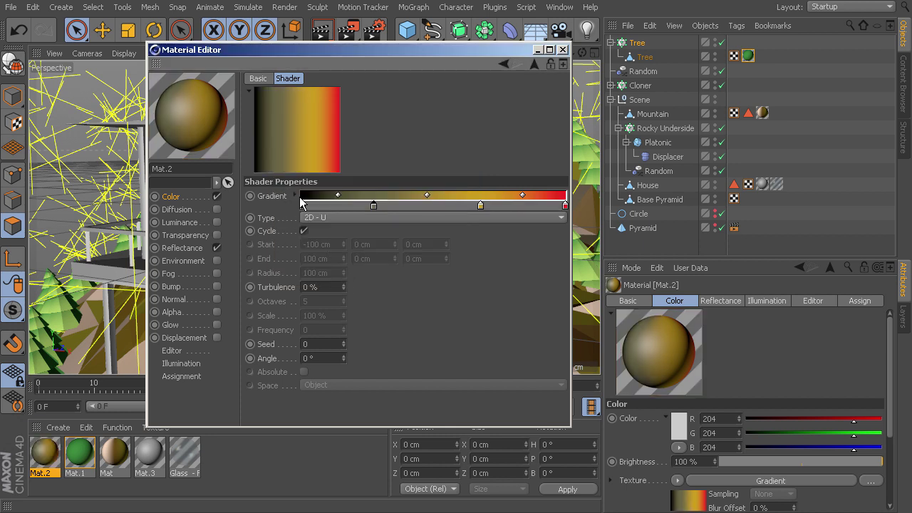
{"action": "left_click", "coordinate": [563, 50]}
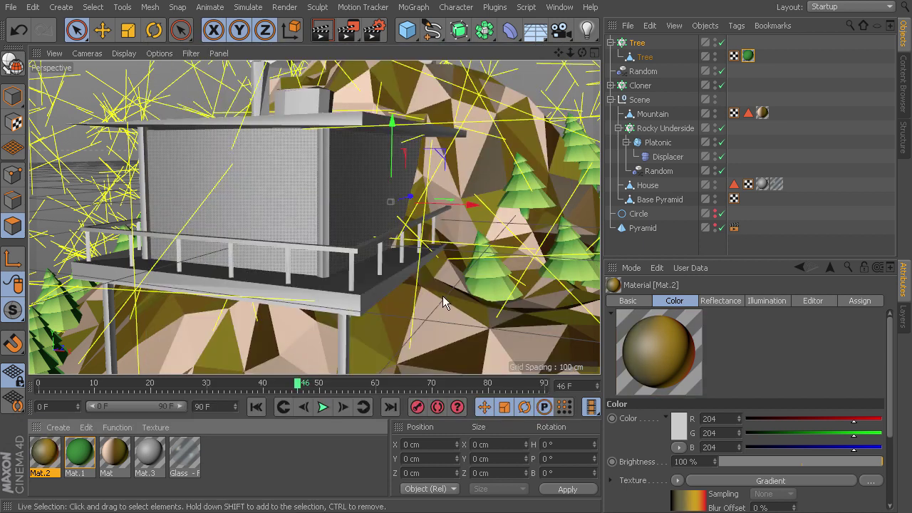
Apply the new red, yellow and olive gradient material to the Rocky Underside cloner
{"action": "scroll", "coordinate": [413, 286], "scroll_direction": "down", "scroll_amount": 6}
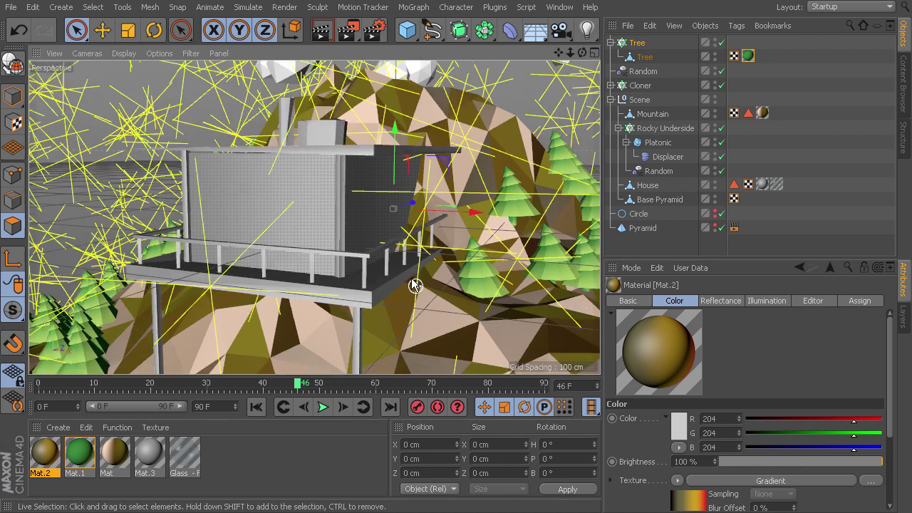
{"action": "scroll", "coordinate": [413, 285], "scroll_direction": "down", "scroll_amount": 4}
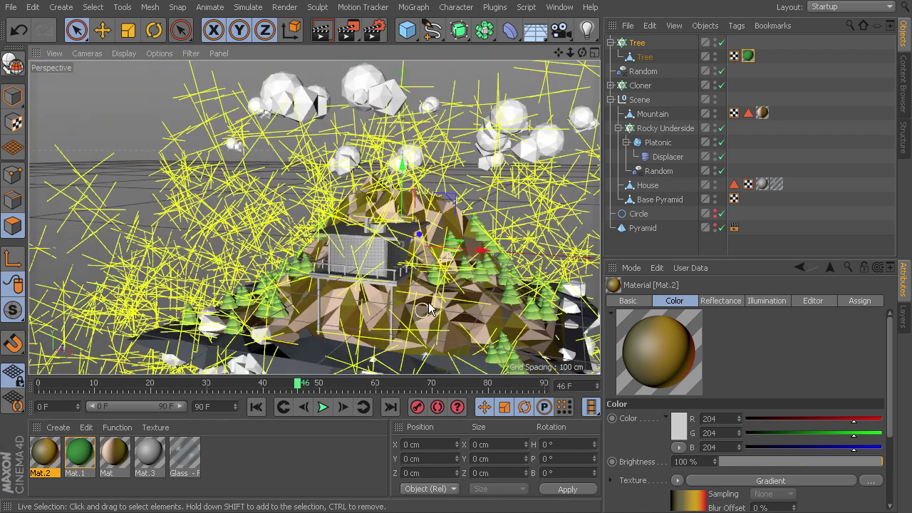
{"action": "left_click_drag", "start_coordinate": [461, 313], "coordinate": [468, 302], "text": "alt"}
{"action": "middle_click_drag", "start_coordinate": [380, 246], "coordinate": [356, 169], "text": "alt"}
{"action": "left_click_drag", "start_coordinate": [44, 462], "coordinate": [675, 128]}
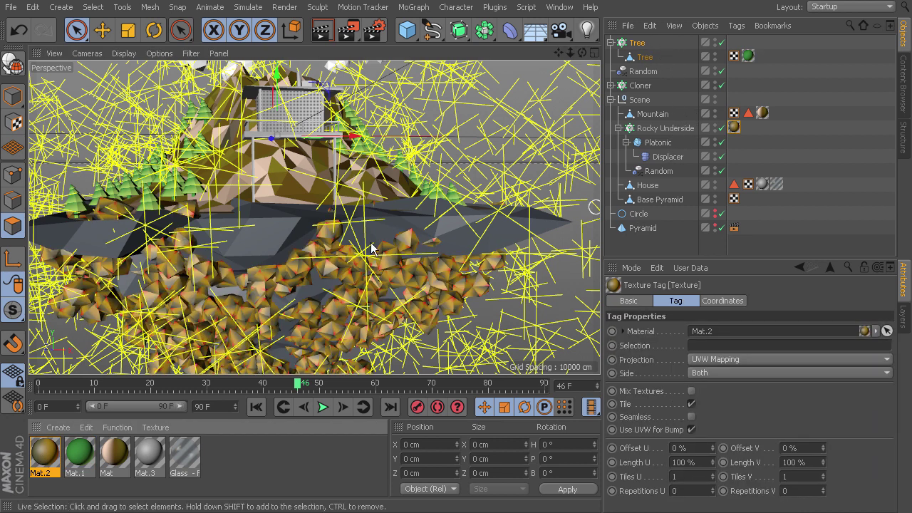
Shift the olive, yellow and red knots of the rock material's gradient towards its black end, widening the red area
{"action": "double_click", "coordinate": [53, 459]}
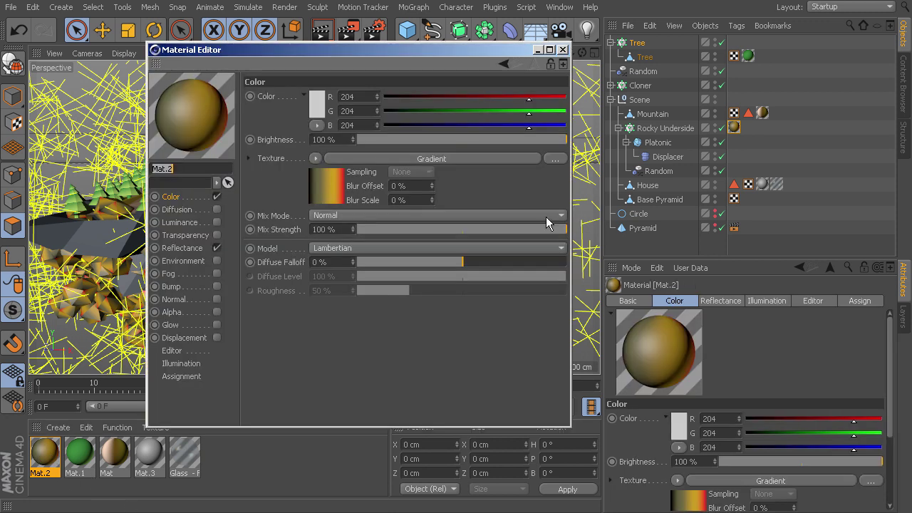
{"action": "left_click_drag", "start_coordinate": [403, 44], "coordinate": [738, 43]}
{"action": "left_click", "coordinate": [672, 191]}
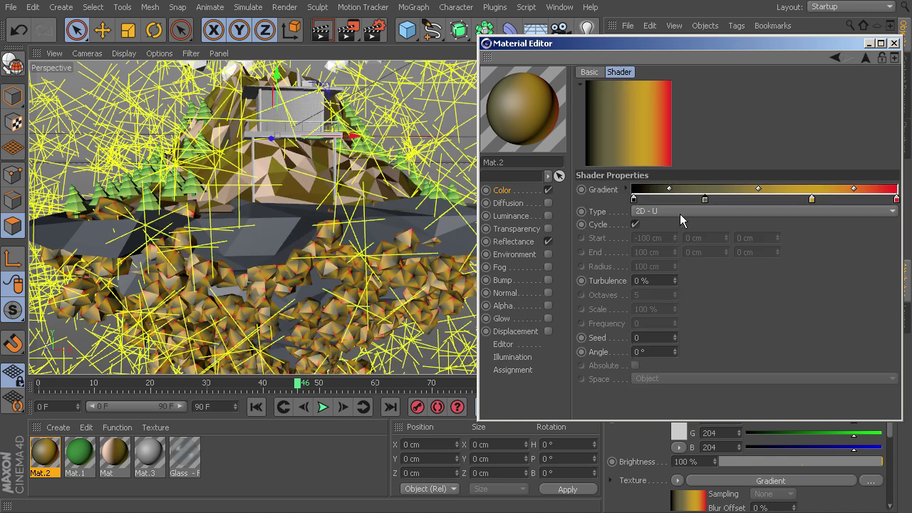
{"action": "left_click_drag", "start_coordinate": [815, 199], "coordinate": [814, 236]}
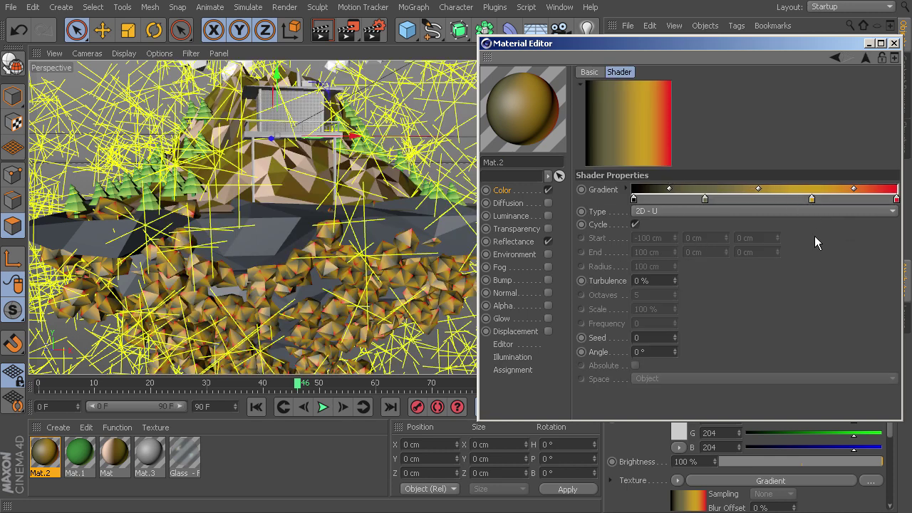
{"action": "left_click_drag", "start_coordinate": [811, 199], "coordinate": [681, 200]}
{"action": "left_click_drag", "start_coordinate": [897, 199], "coordinate": [838, 201]}
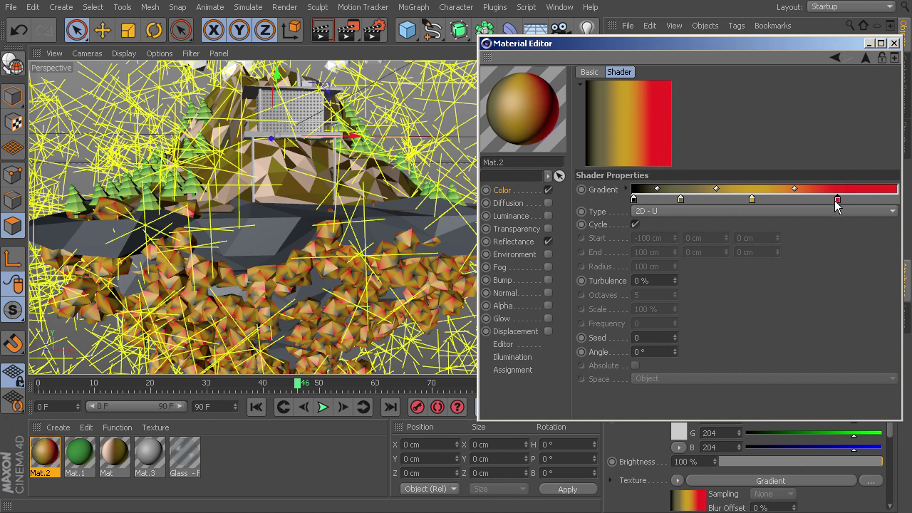
{"action": "left_click", "coordinate": [894, 44]}
Add a Polygon Reduction deformer and place it under the Platonic object, above the Displacer
{"action": "scroll", "coordinate": [339, 322], "scroll_direction": "up", "scroll_amount": 2}
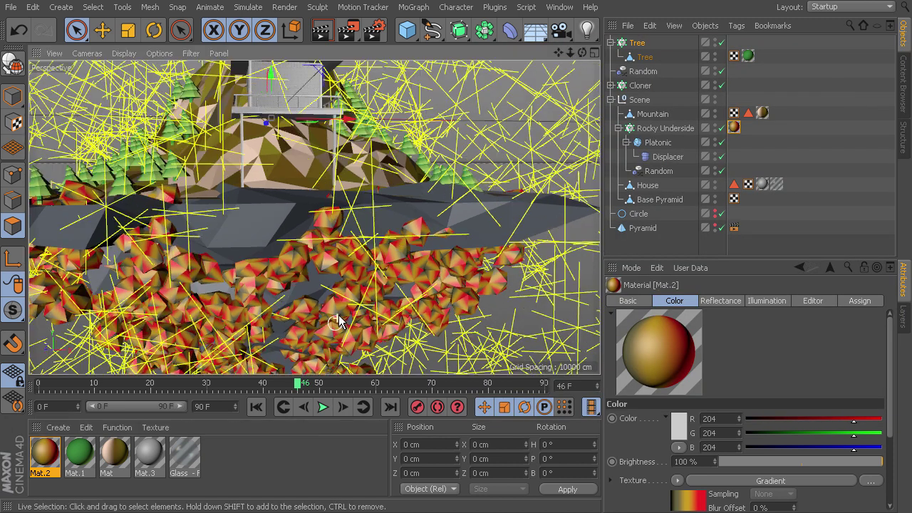
{"action": "scroll", "coordinate": [356, 324], "scroll_direction": "up", "scroll_amount": 2}
{"action": "scroll", "coordinate": [384, 314], "scroll_direction": "up", "scroll_amount": 2}
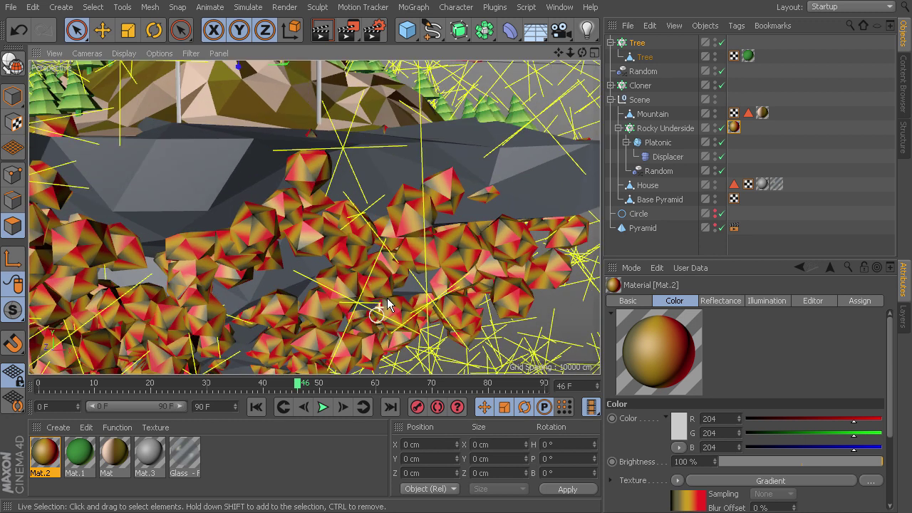
{"action": "left_click_drag", "start_coordinate": [387, 298], "coordinate": [245, 243], "text": "alt"}
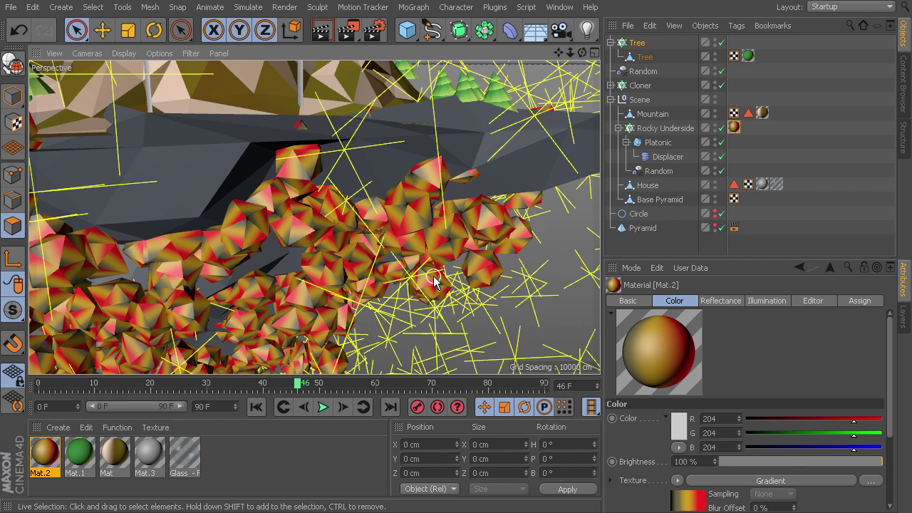
{"action": "left_click", "coordinate": [658, 158]}
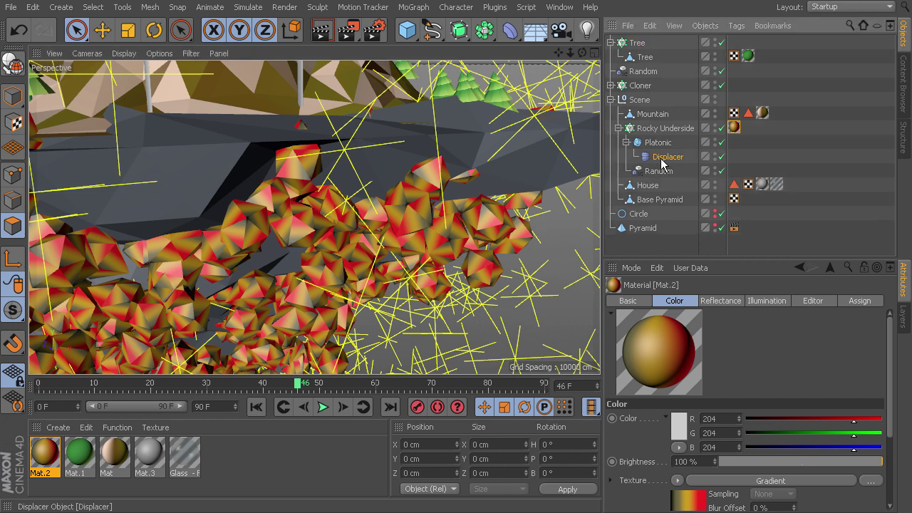
{"action": "left_click", "coordinate": [511, 29]}
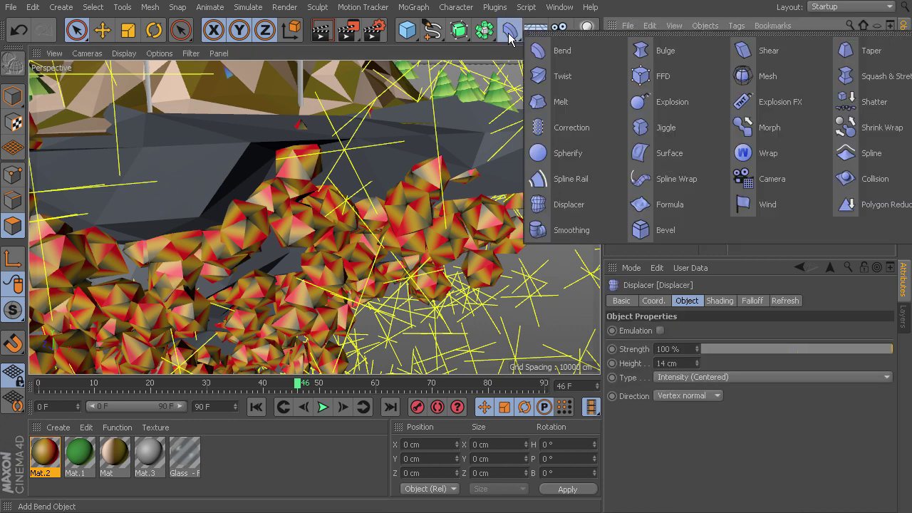
{"action": "left_click", "coordinate": [875, 207]}
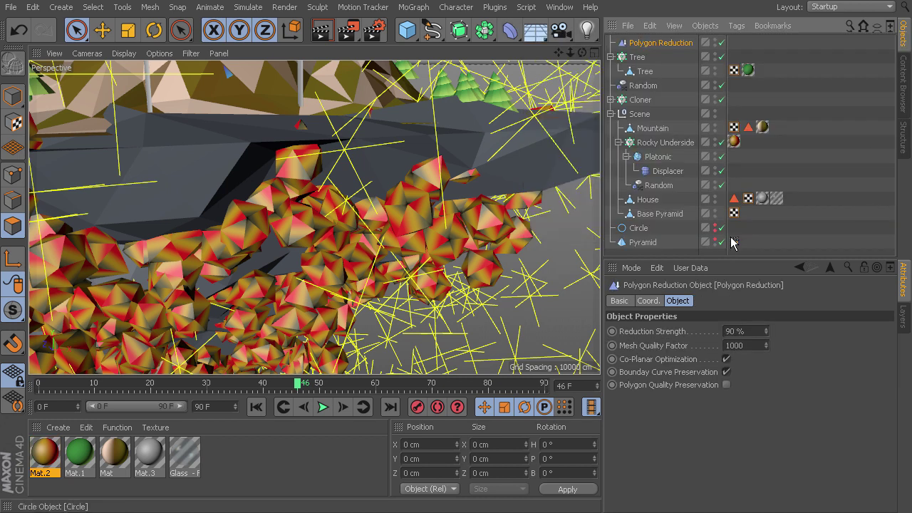
{"action": "left_click_drag", "start_coordinate": [644, 45], "coordinate": [668, 164]}
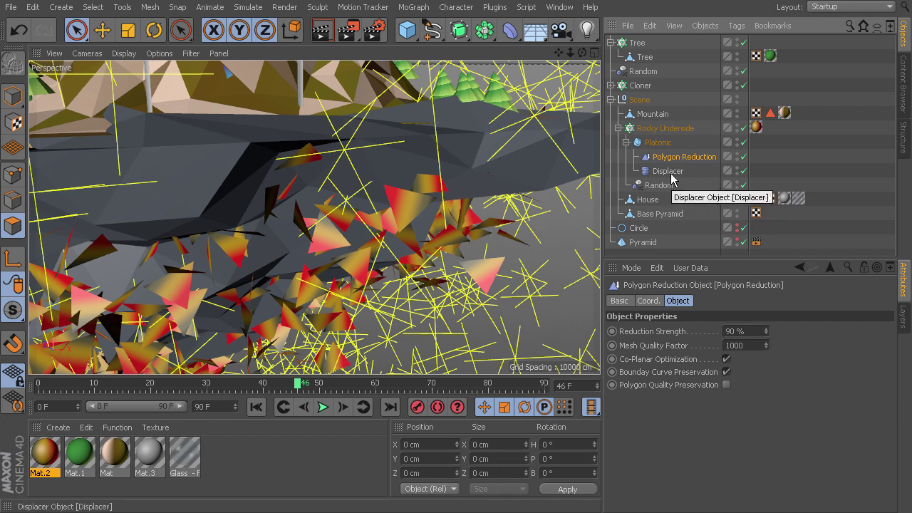
Set the Polygon Reduction strength to 20% and move the Displacer above it in the Platonic hierarchy
{"action": "left_click", "coordinate": [758, 332]}
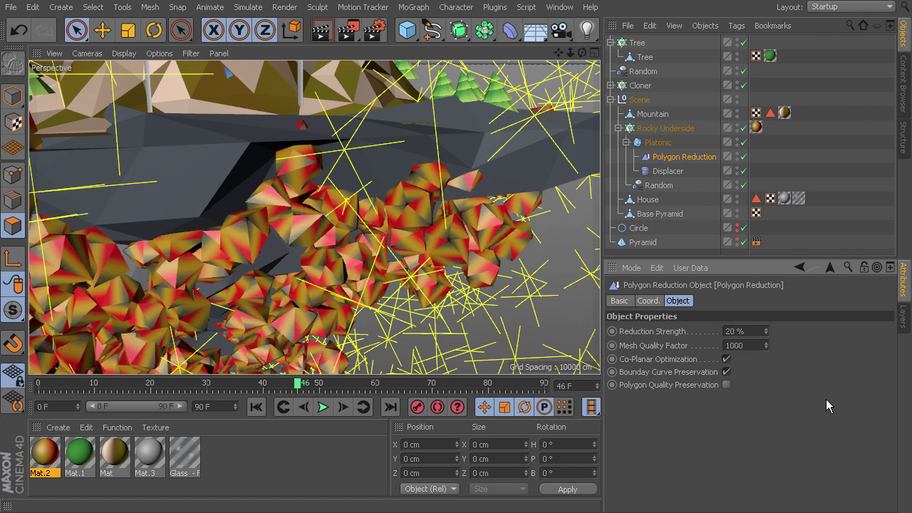
{"action": "left_click_drag", "start_coordinate": [667, 171], "coordinate": [668, 152]}
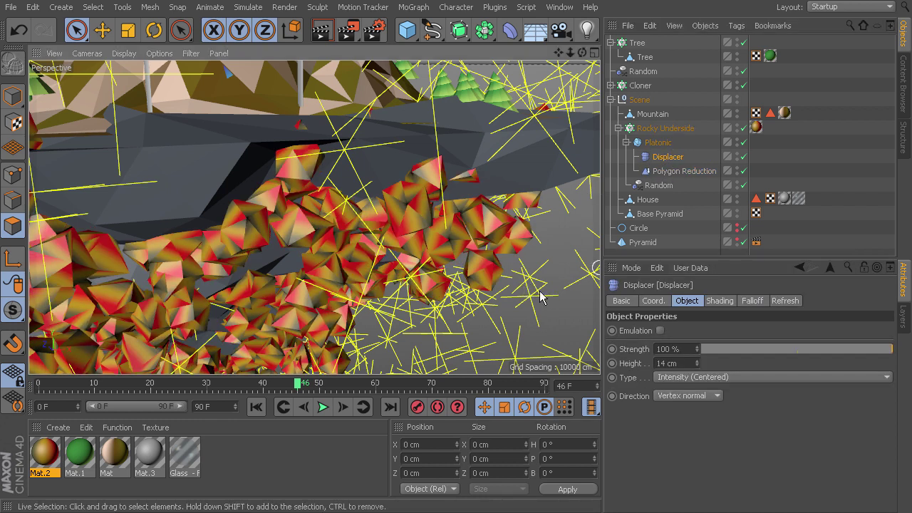
{"action": "left_click_drag", "start_coordinate": [548, 289], "coordinate": [500, 286], "text": "alt"}
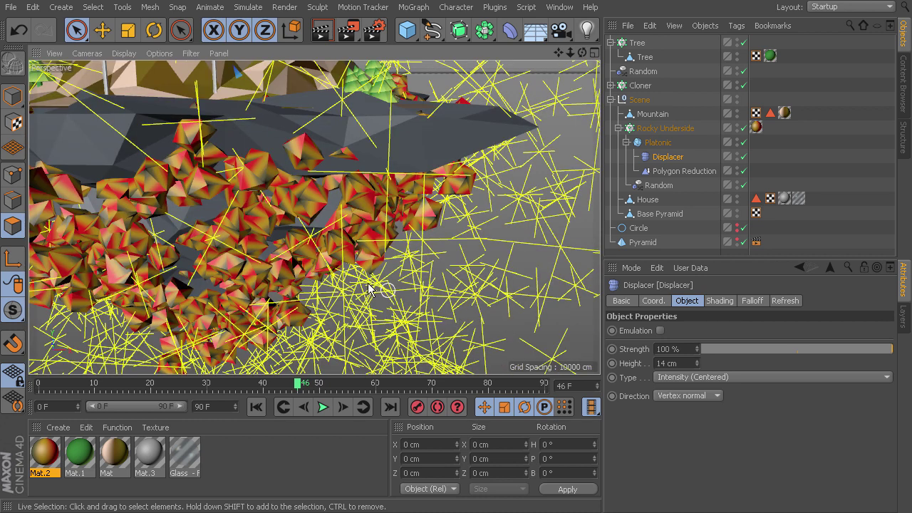
{"action": "left_click_drag", "start_coordinate": [411, 278], "coordinate": [375, 261], "text": "alt"}
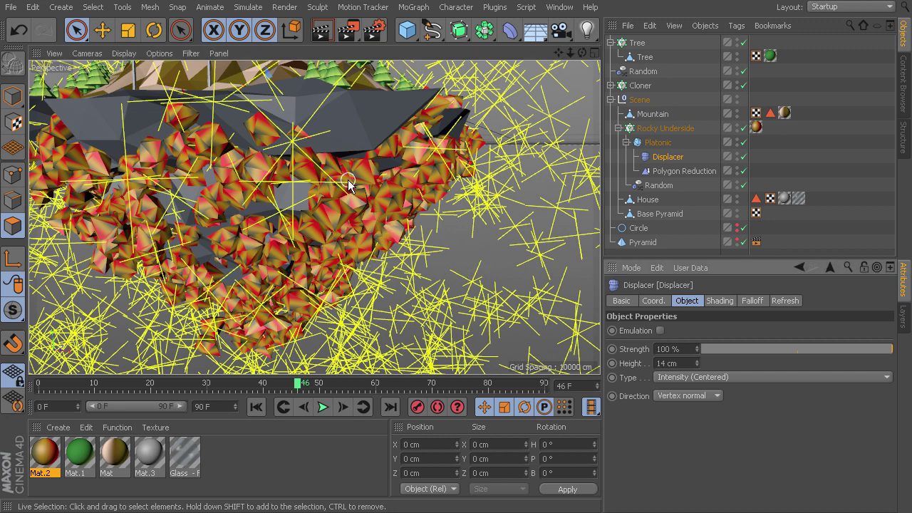
{"action": "left_click_drag", "start_coordinate": [347, 189], "coordinate": [350, 195], "text": "alt"}
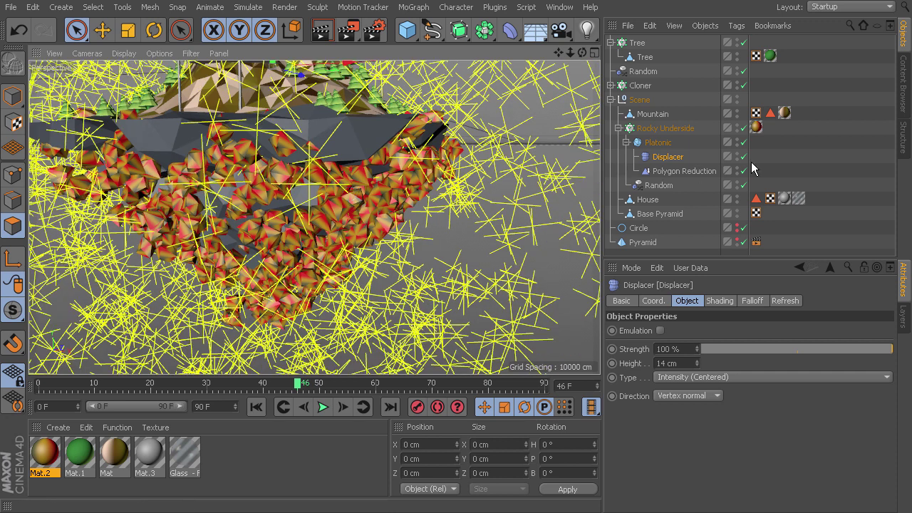
Disable and hide the Rocky Underside cloner, and collapse its hierarchy
{"action": "left_click", "coordinate": [744, 128]}
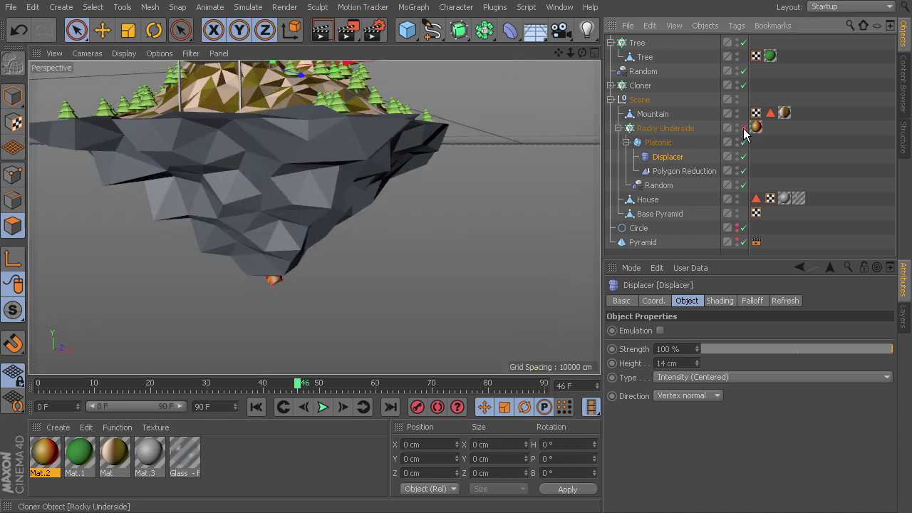
{"action": "mouse_move", "coordinate": [306, 187]}
{"action": "left_mouse_down", "text": "alt"}
{"action": "mouse_move", "coordinate": [325, 228]}
{"action": "mouse_move", "coordinate": [306, 187]}
{"action": "left_mouse_up", "text": "alt"}
{"action": "middle_click_drag", "start_coordinate": [305, 187], "coordinate": [433, 255], "text": "alt"}
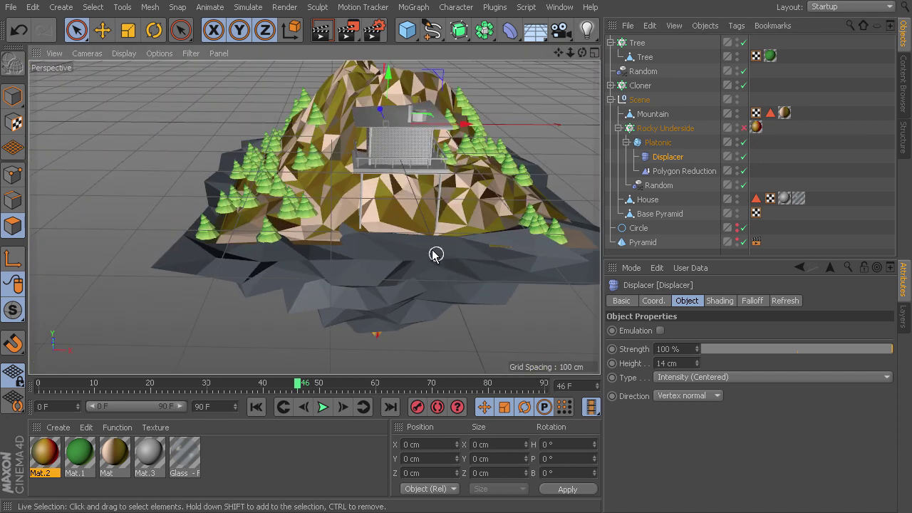
{"action": "scroll", "coordinate": [413, 239], "scroll_direction": "down", "scroll_amount": 4}
{"action": "left_click_drag", "start_coordinate": [379, 246], "coordinate": [418, 318], "text": "alt"}
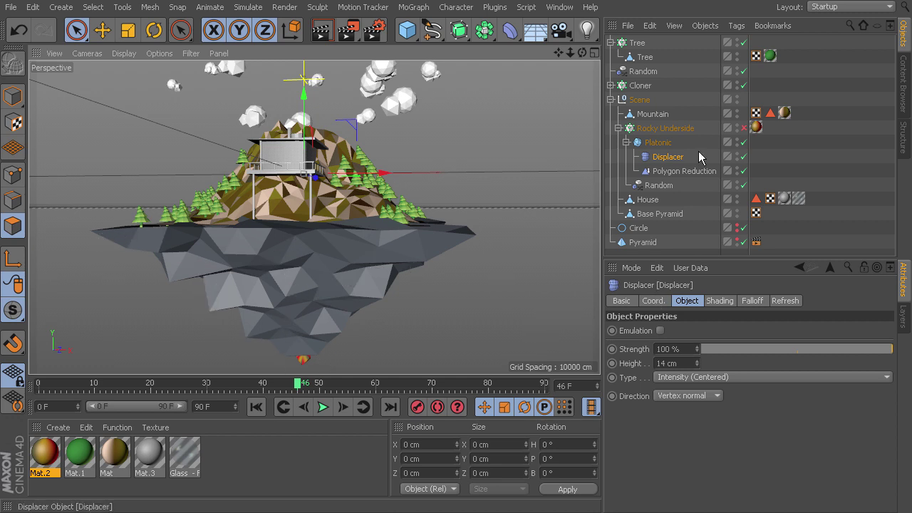
{"action": "left_click", "coordinate": [618, 128]}
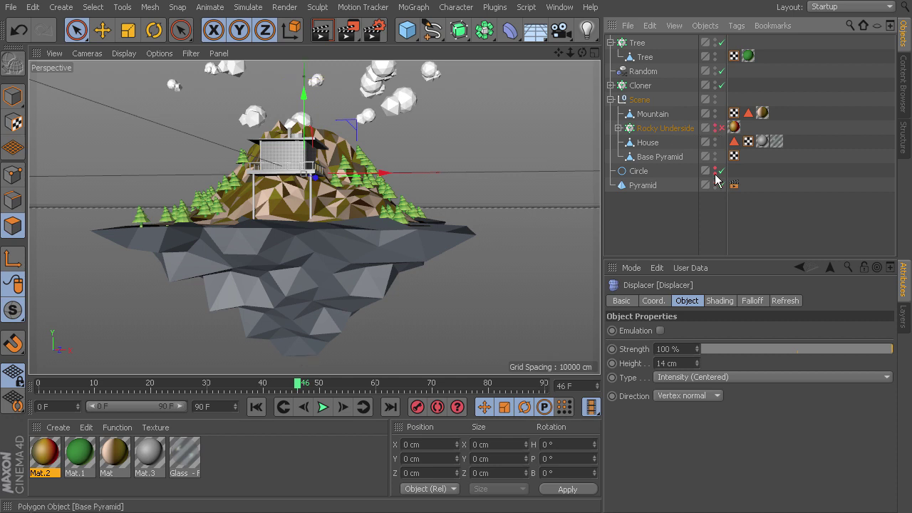
Apply the rock gradient material Mat.2 to the Base Pyramid object
{"action": "left_click", "coordinate": [660, 157]}
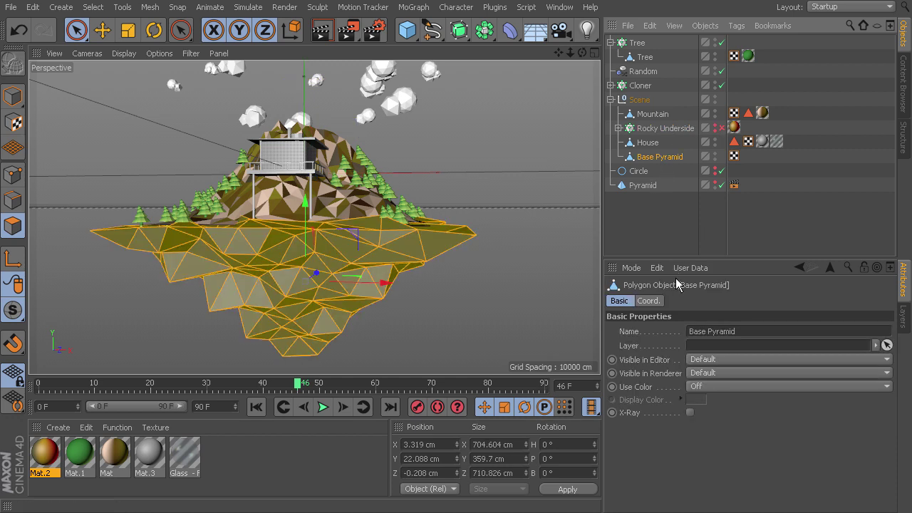
{"action": "left_click_drag", "start_coordinate": [112, 470], "coordinate": [47, 445]}
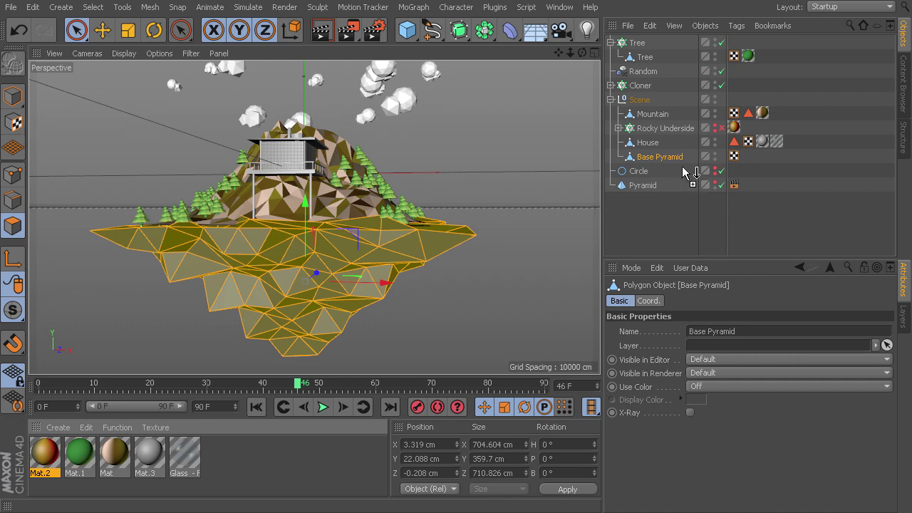
{"action": "left_click_drag", "start_coordinate": [683, 168], "coordinate": [683, 157]}
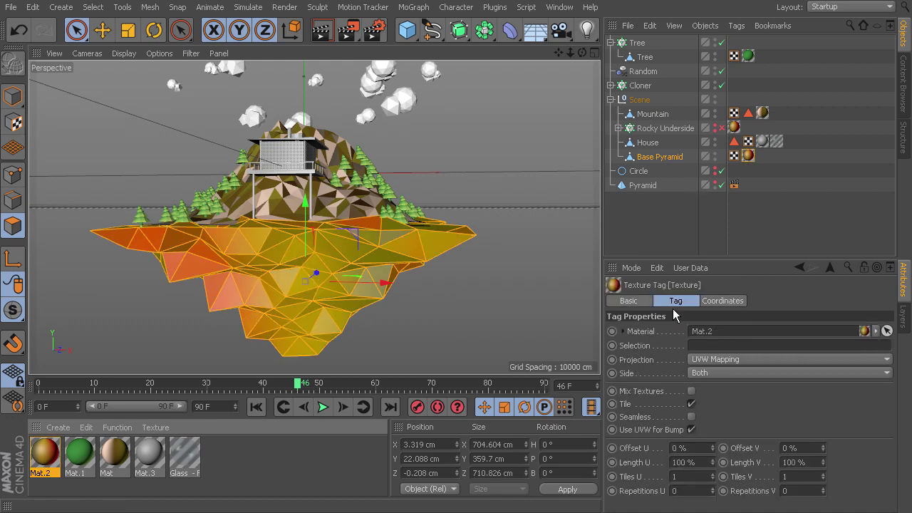
Turn off the grid display in the perspective view and deselect the Base Pyramid
{"action": "left_click_drag", "start_coordinate": [437, 258], "coordinate": [570, 313], "text": "alt"}
{"action": "left_click", "coordinate": [197, 51]}
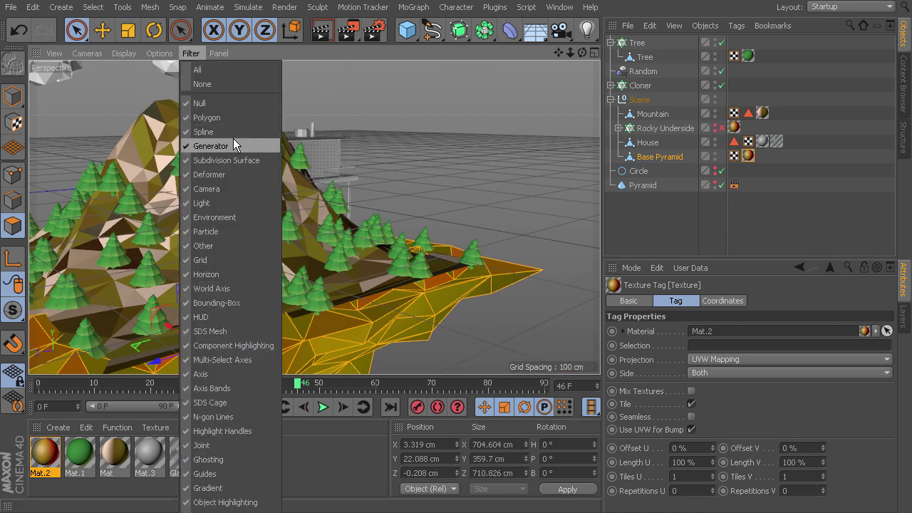
{"action": "left_click", "coordinate": [207, 259]}
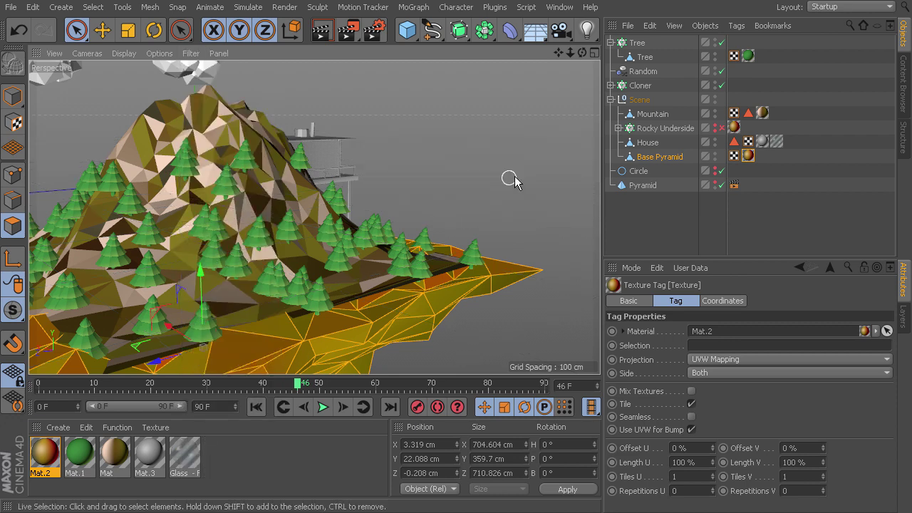
{"action": "left_click_drag", "start_coordinate": [514, 176], "coordinate": [157, 152], "text": "alt"}
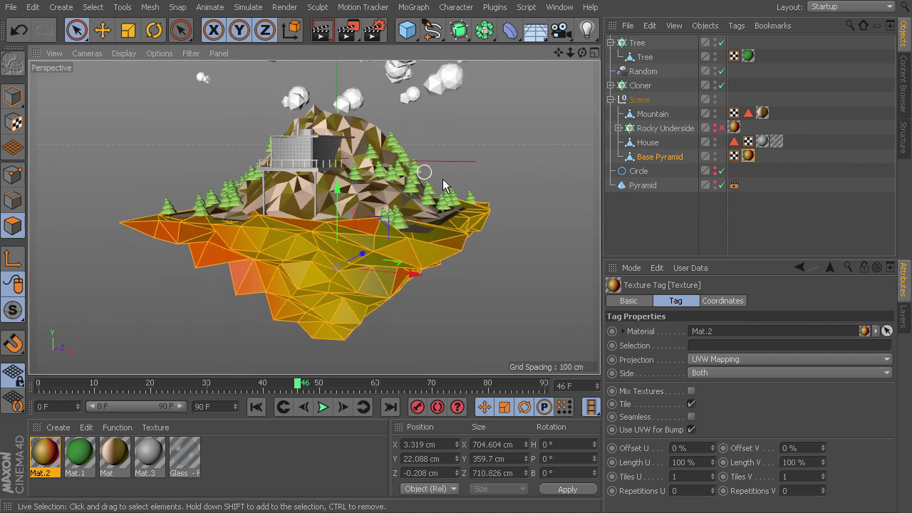
{"action": "left_click", "coordinate": [634, 213]}
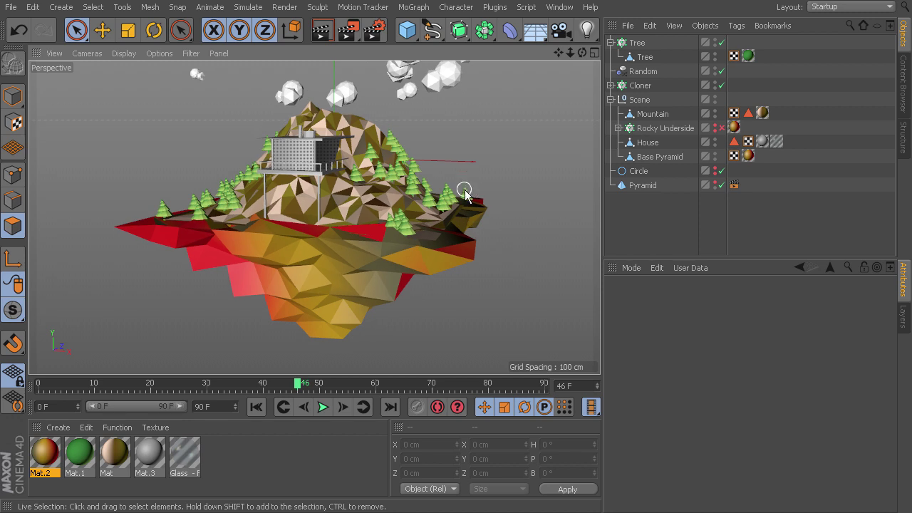
Make the Circle spline visible and show it in full around the floating mountain scene
{"action": "left_click_drag", "start_coordinate": [464, 192], "coordinate": [521, 214], "text": "alt"}
{"action": "mouse_move", "coordinate": [463, 216]}
{"action": "left_mouse_down", "text": "alt"}
{"action": "mouse_move", "coordinate": [468, 238]}
{"action": "mouse_move", "coordinate": [477, 220]}
{"action": "mouse_move", "coordinate": [456, 225]}
{"action": "left_mouse_up", "text": "alt"}
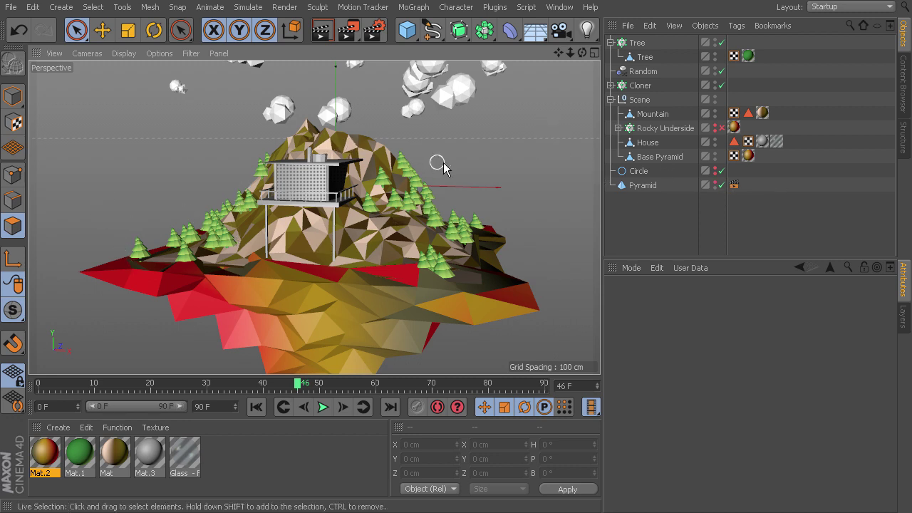
{"action": "left_click", "coordinate": [715, 169]}
{"action": "left_click", "coordinate": [715, 173]}
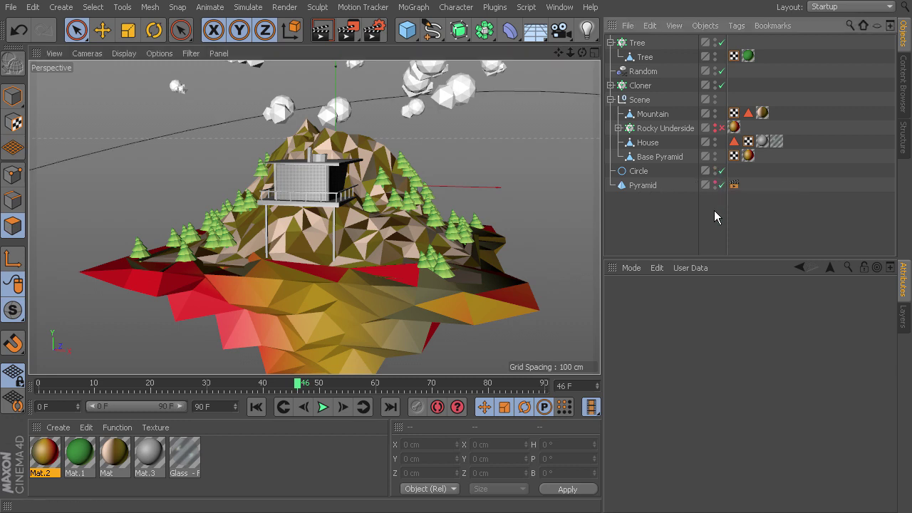
{"action": "scroll", "coordinate": [542, 192], "scroll_direction": "down", "scroll_amount": 8}
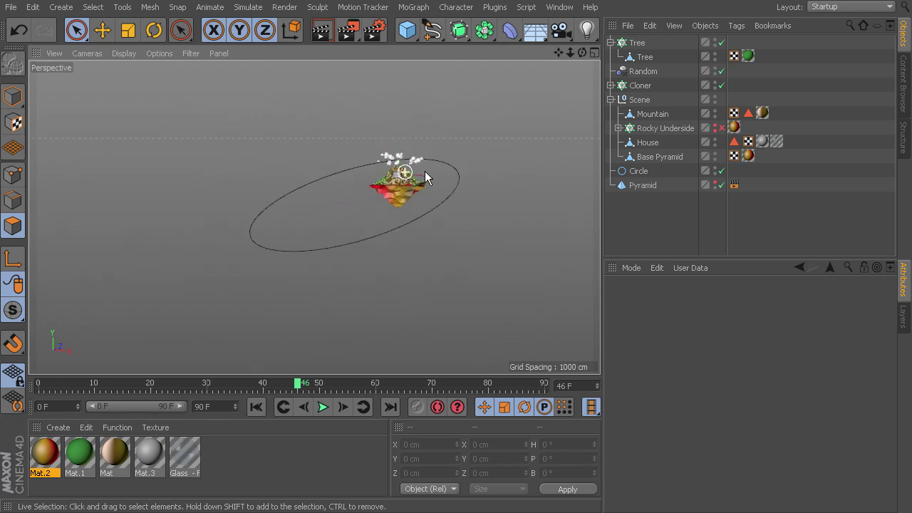
{"action": "left_click_drag", "start_coordinate": [425, 171], "coordinate": [472, 189], "text": "alt"}
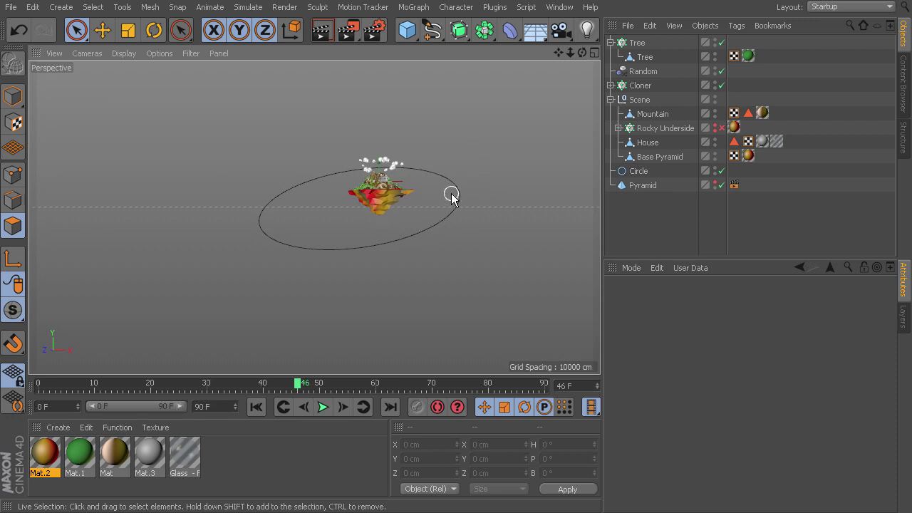
{"action": "left_click_drag", "start_coordinate": [480, 173], "coordinate": [521, 268], "text": "alt"}
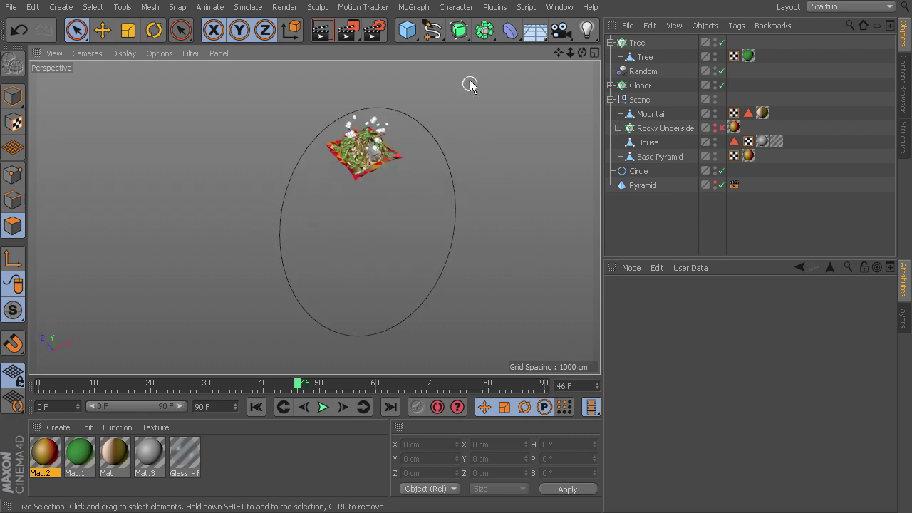
{"action": "left_click", "coordinate": [432, 32]}
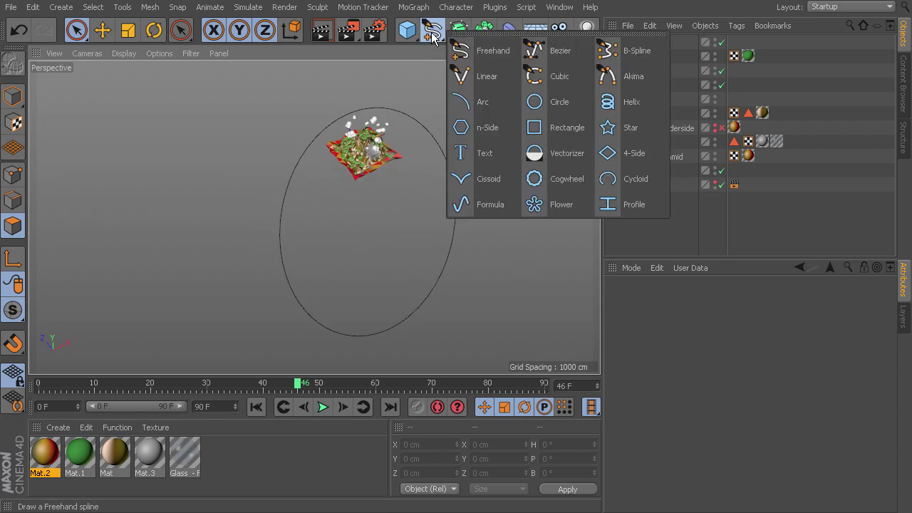
{"action": "left_click", "coordinate": [550, 101]}
{"action": "left_click", "coordinate": [694, 331]}
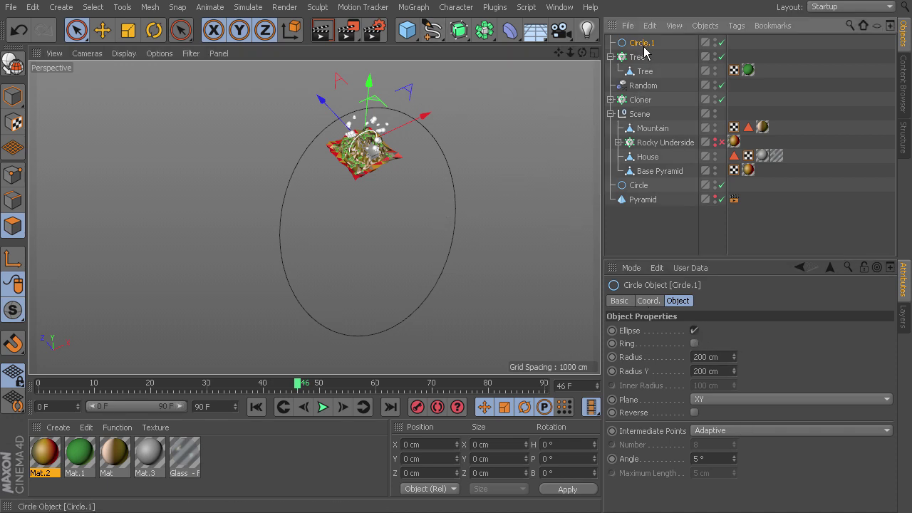
{"action": "key", "text": "Delete"}
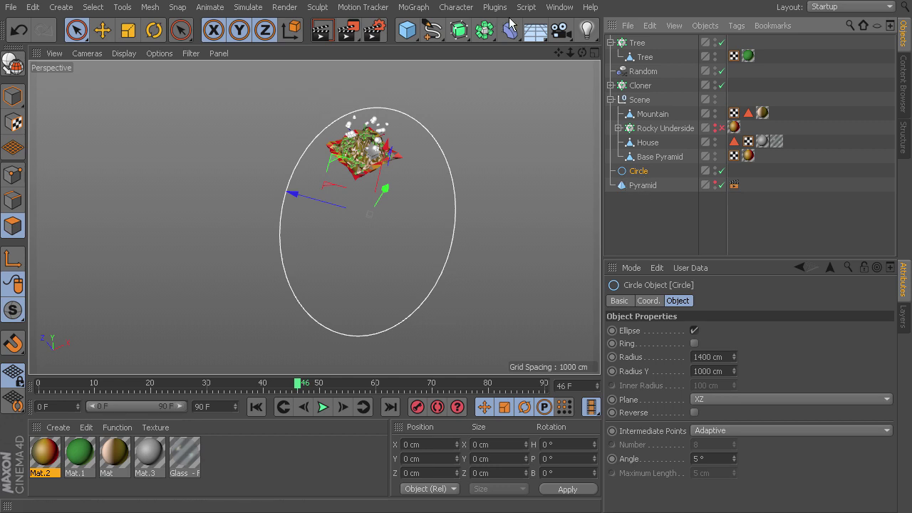
Add a Camera object to the scene and give it an Align to Spline tag
{"action": "left_click_drag", "start_coordinate": [560, 28], "coordinate": [622, 57]}
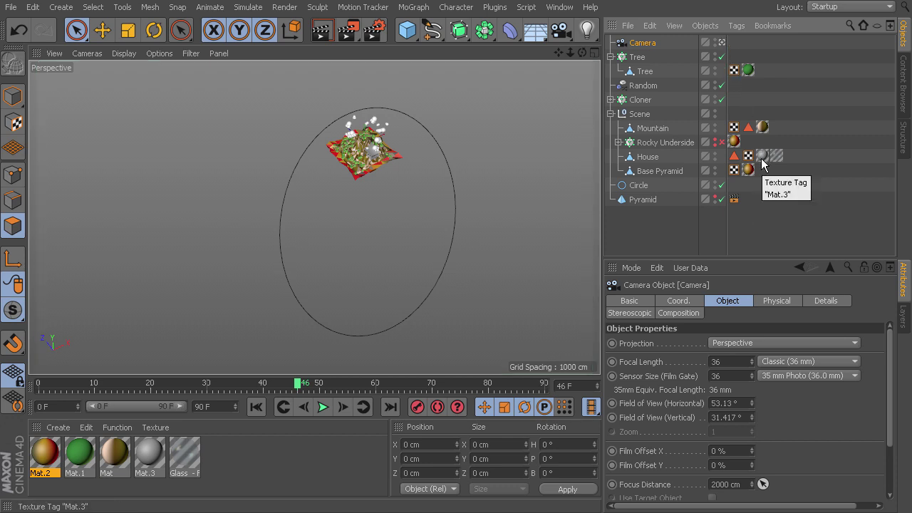
{"action": "left_click", "coordinate": [738, 26]}
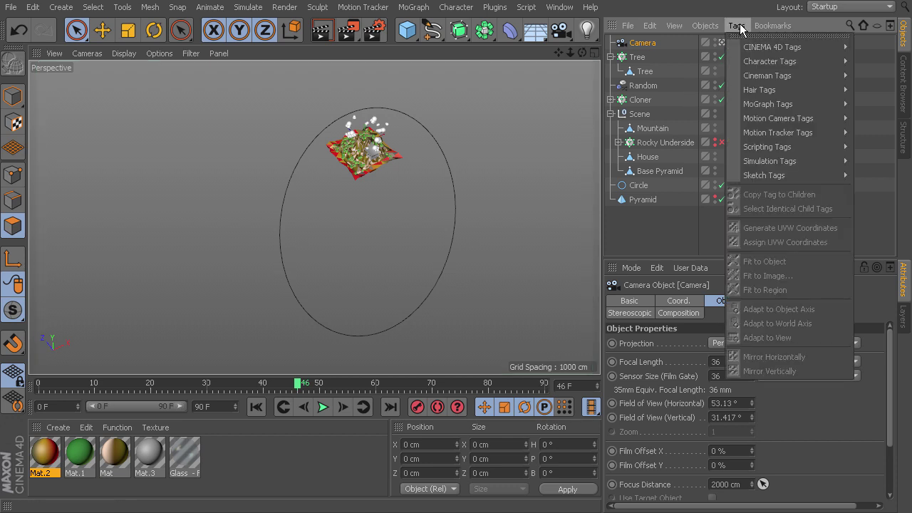
{"action": "mouse_move", "coordinate": [761, 54]}
{"action": "left_click", "coordinate": [884, 62]}
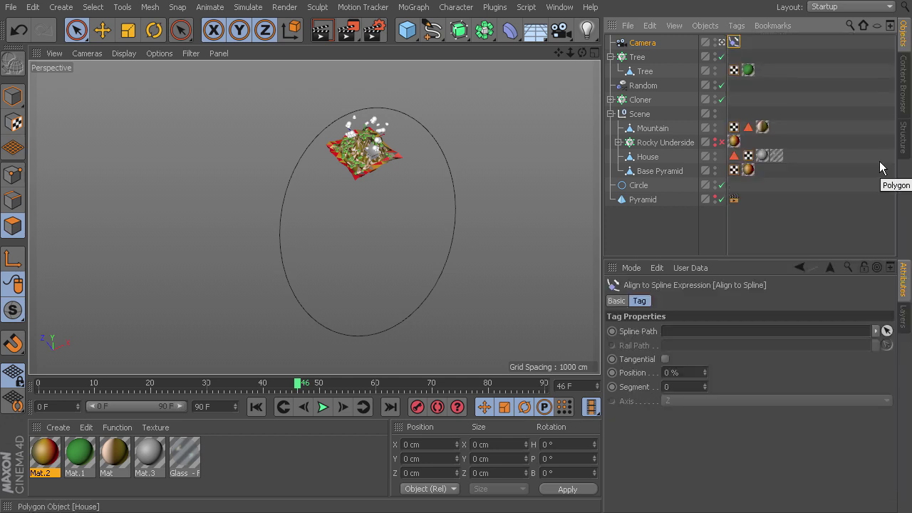
Assign the Circle as the Align to Spline tag's spline path and set the position to 100%
{"action": "left_click", "coordinate": [638, 190]}
{"action": "left_click_drag", "start_coordinate": [639, 190], "coordinate": [672, 334]}
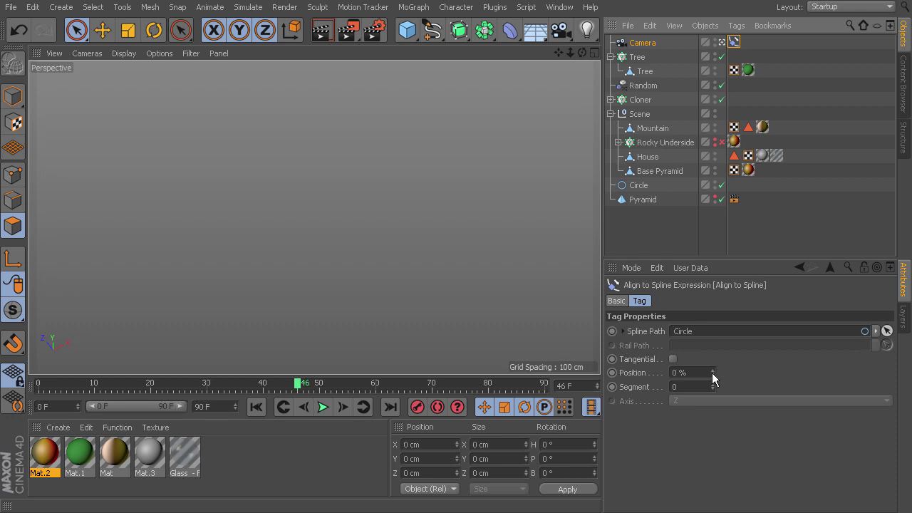
{"action": "left_click_drag", "start_coordinate": [713, 374], "coordinate": [742, 373]}
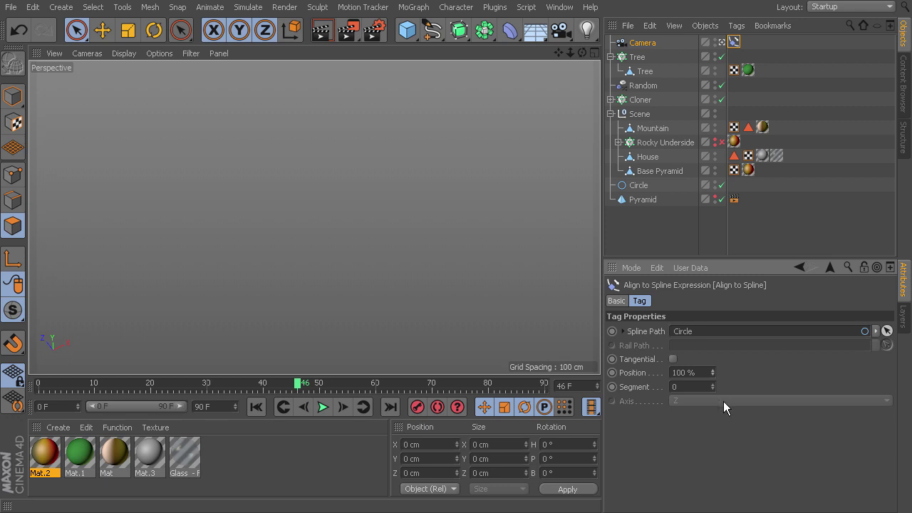
Add a Target tag to the Camera, place it after the Align to Spline tag, and set the House as its target object
{"action": "left_click", "coordinate": [736, 25]}
{"action": "mouse_move", "coordinate": [774, 47]}
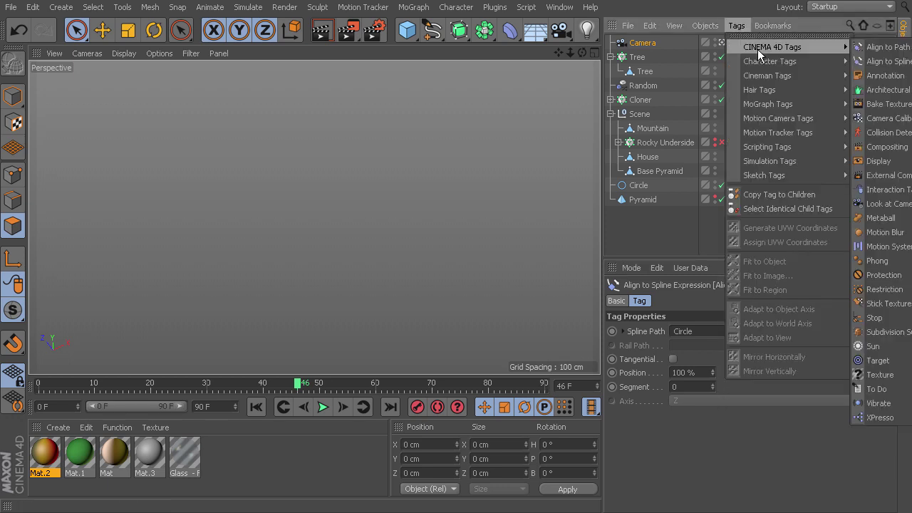
{"action": "left_click", "coordinate": [873, 360]}
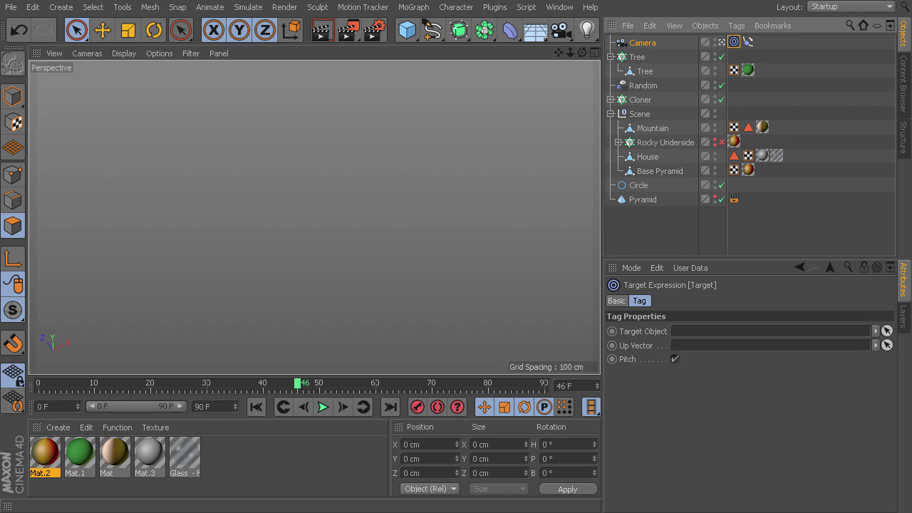
{"action": "left_click_drag", "start_coordinate": [734, 42], "coordinate": [757, 42]}
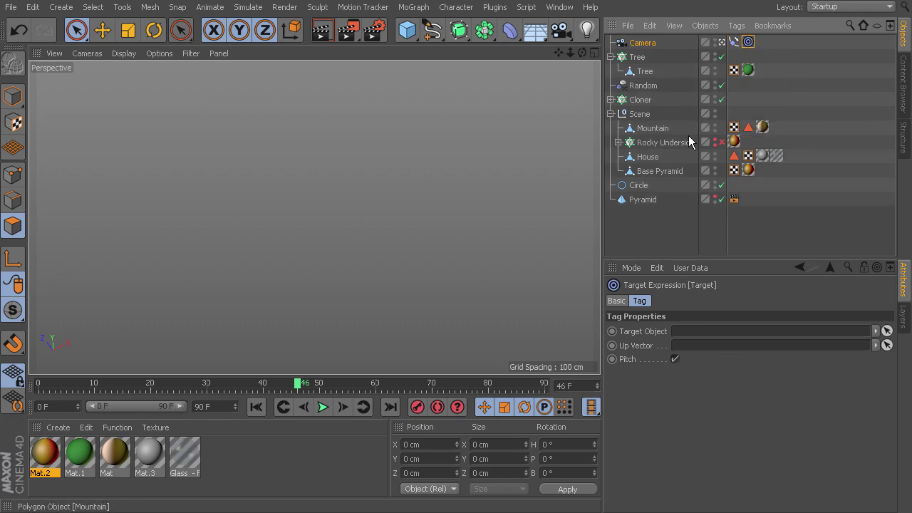
{"action": "left_click_drag", "start_coordinate": [651, 160], "coordinate": [686, 334]}
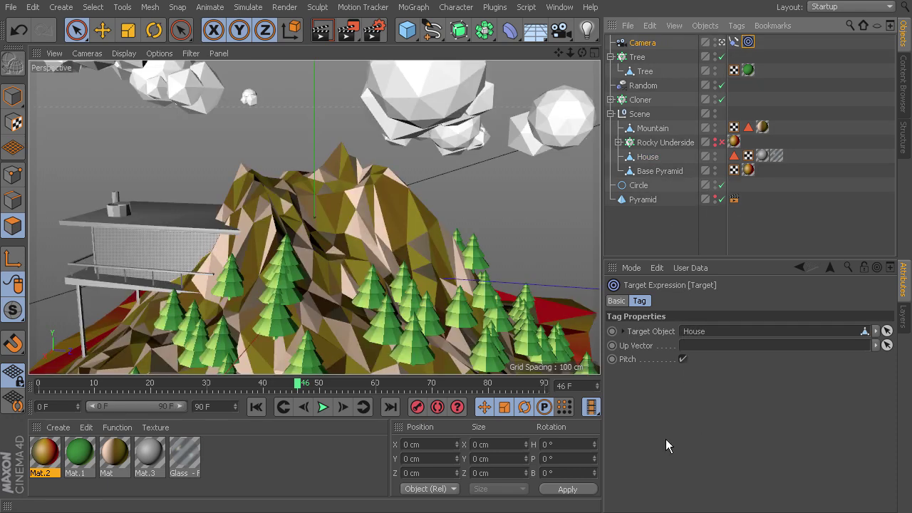
Set the Camera's Align to Spline position to 87%
{"action": "left_click", "coordinate": [734, 42]}
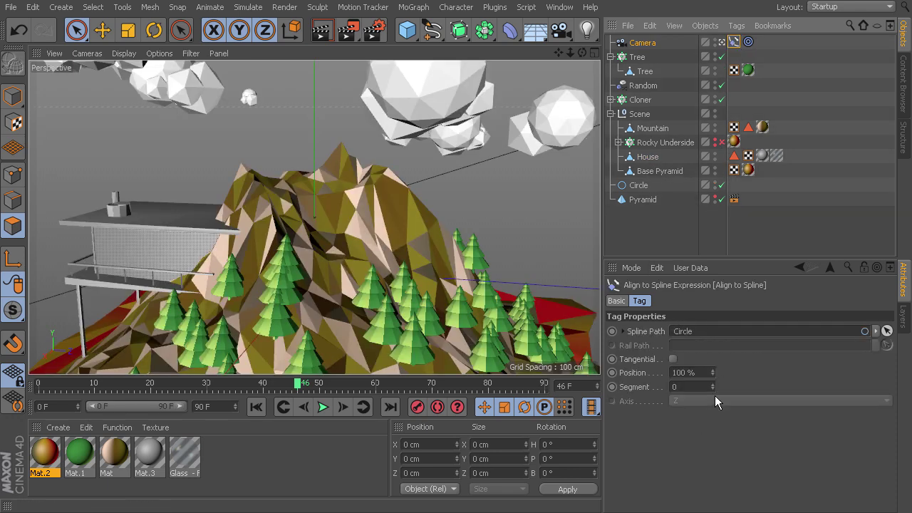
{"action": "mouse_move", "coordinate": [713, 372]}
{"action": "left_mouse_down"}
{"action": "mouse_move", "coordinate": [713, 414]}
{"action": "mouse_move", "coordinate": [715, 379]}
{"action": "left_mouse_up"}
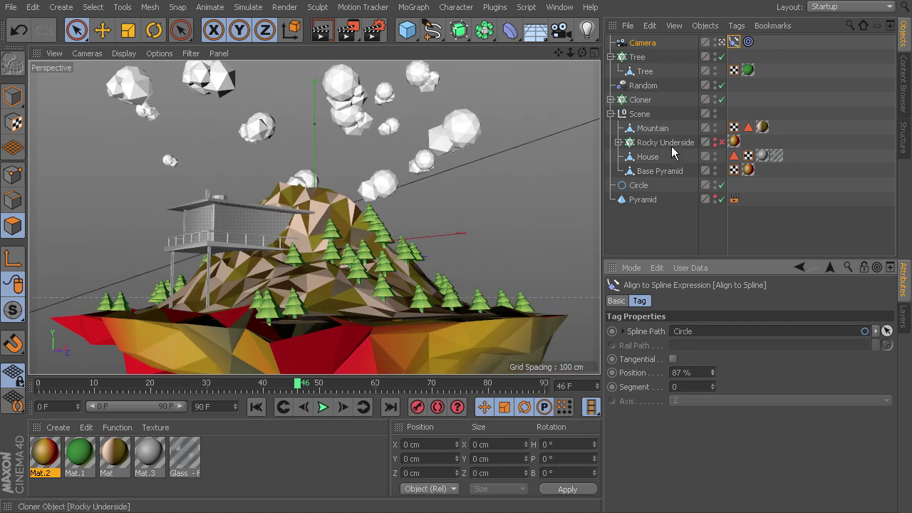
Set the Random effector's Scale to -0.18 to change the size variation of the cloud clones
{"action": "left_click", "coordinate": [638, 57]}
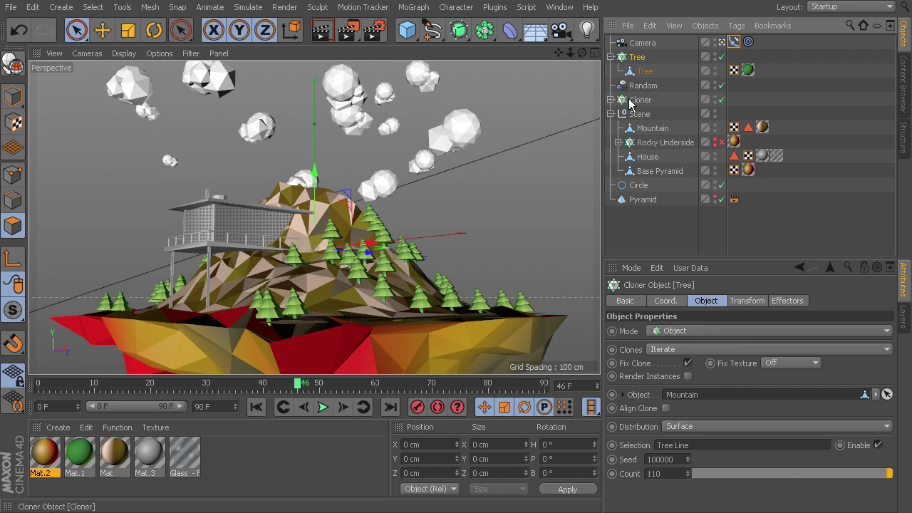
{"action": "left_click", "coordinate": [643, 86]}
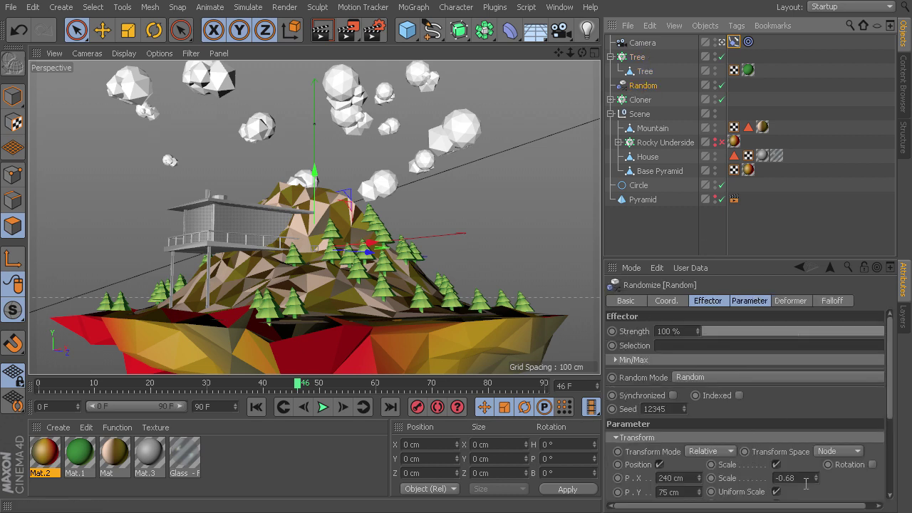
{"action": "left_click_drag", "start_coordinate": [817, 483], "coordinate": [756, 236]}
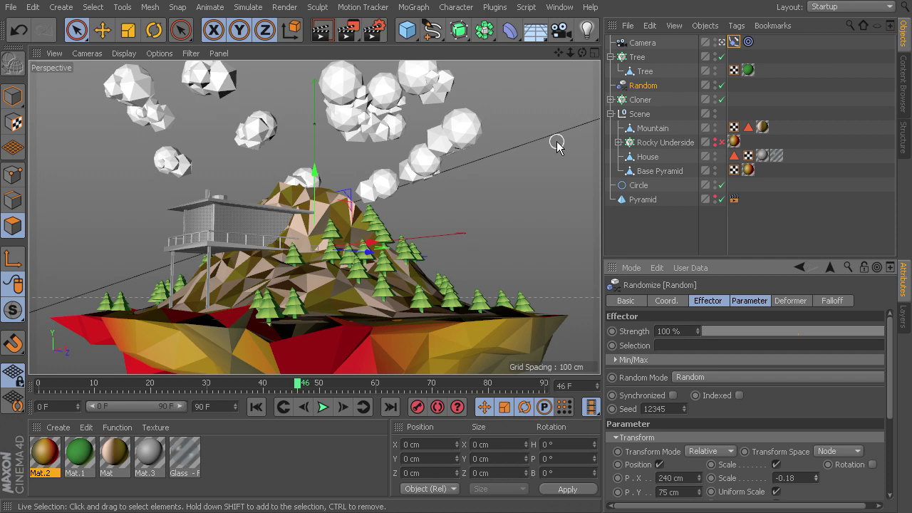
Add a Physical Sky with the MayMorning sky preset and set its time of day to 10:00:00
{"action": "left_click", "coordinate": [535, 35]}
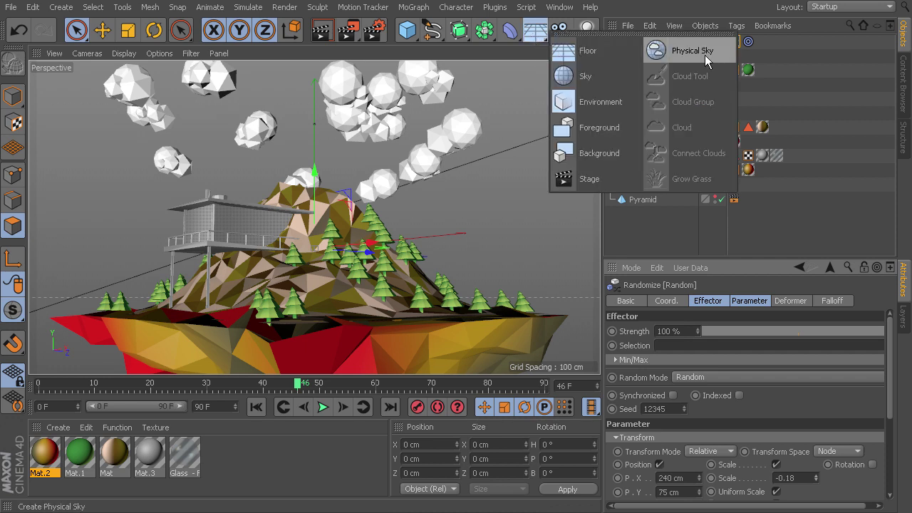
{"action": "left_click", "coordinate": [672, 49]}
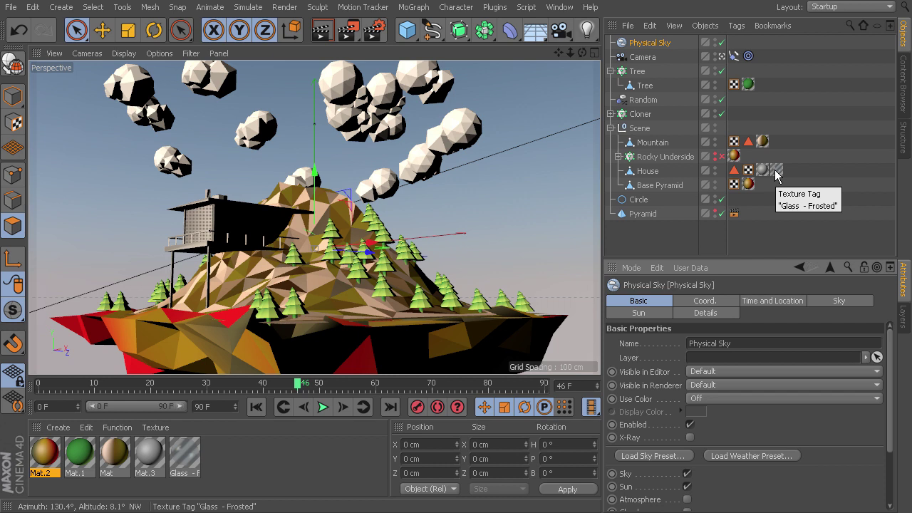
{"action": "left_click", "coordinate": [660, 456]}
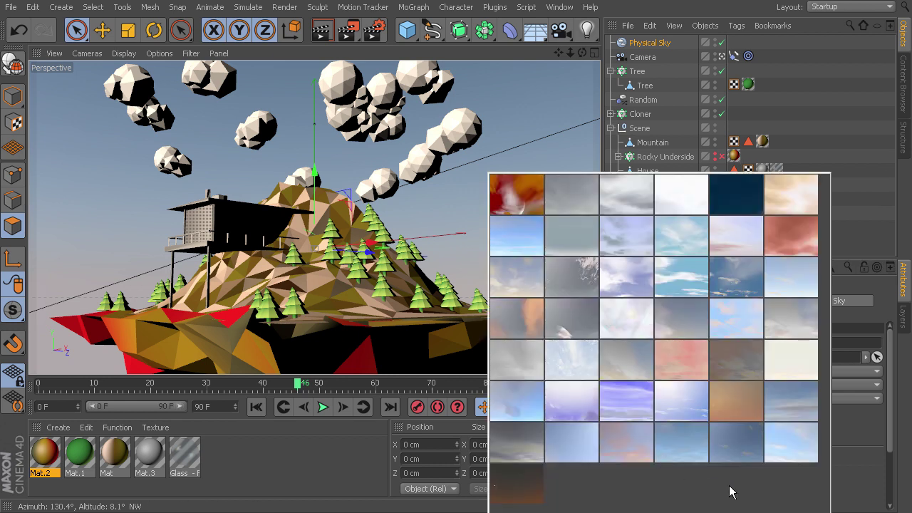
{"action": "left_click", "coordinate": [690, 452]}
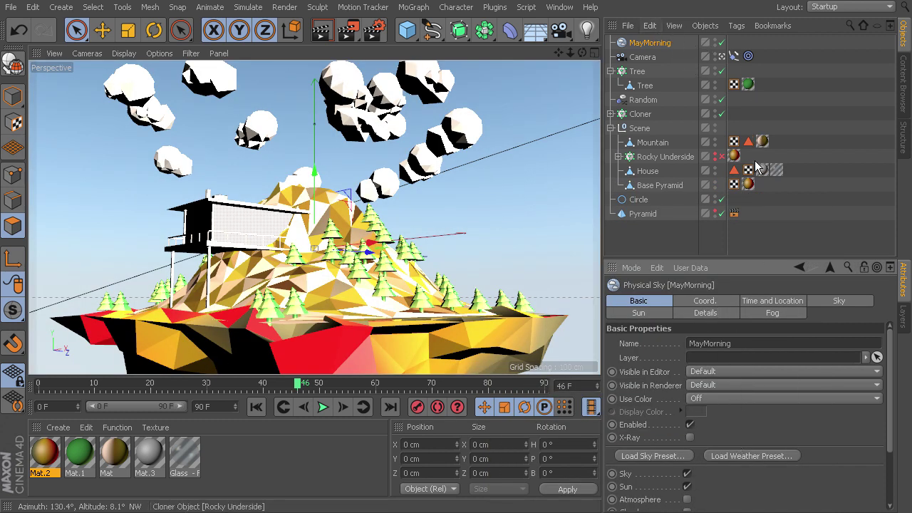
{"action": "left_click", "coordinate": [772, 302]}
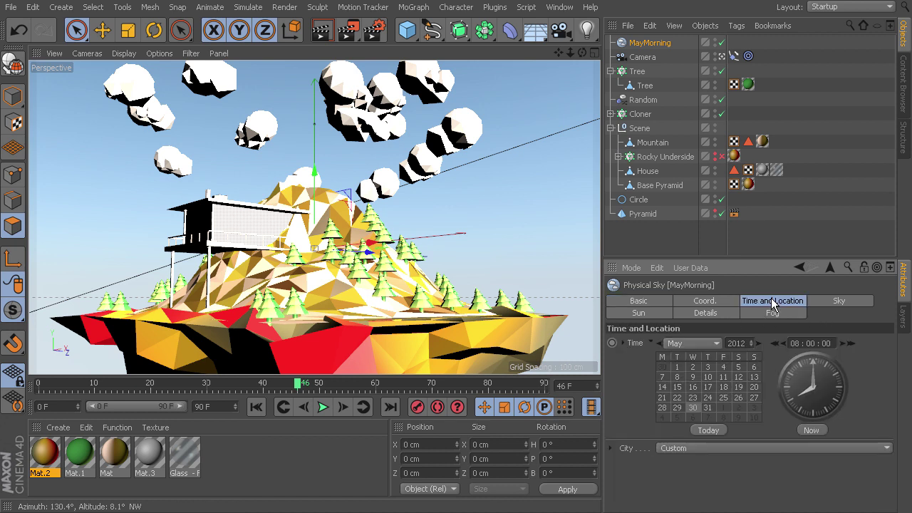
{"action": "left_click", "coordinate": [849, 343]}
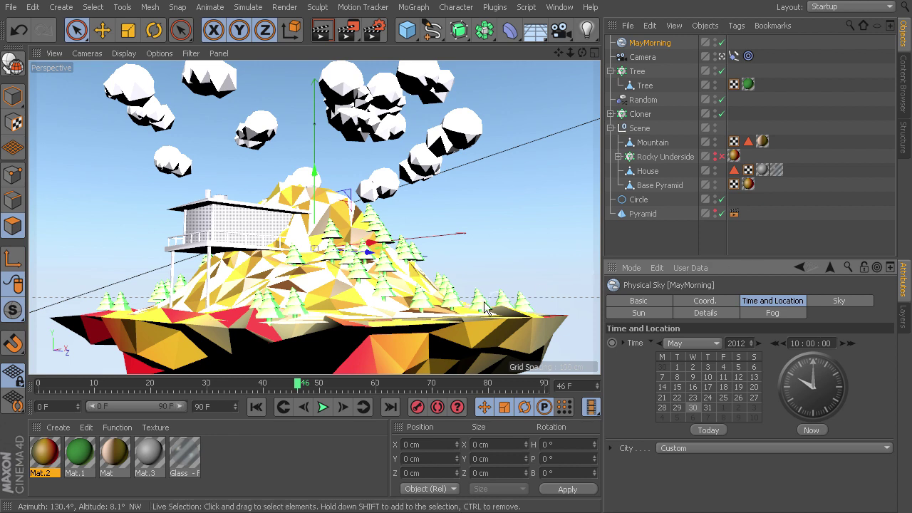
Set the Camera's Align to Spline position to 81%, render to the Picture Viewer, and close the viewer
{"action": "left_click", "coordinate": [734, 55]}
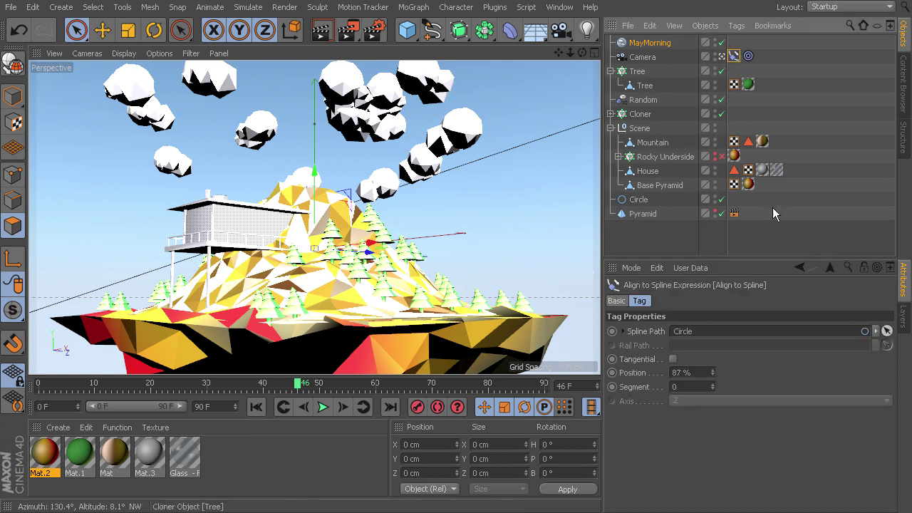
{"action": "mouse_move", "coordinate": [713, 372]}
{"action": "left_mouse_down"}
{"action": "mouse_move", "coordinate": [677, 372]}
{"action": "mouse_move", "coordinate": [699, 373]}
{"action": "left_mouse_up"}
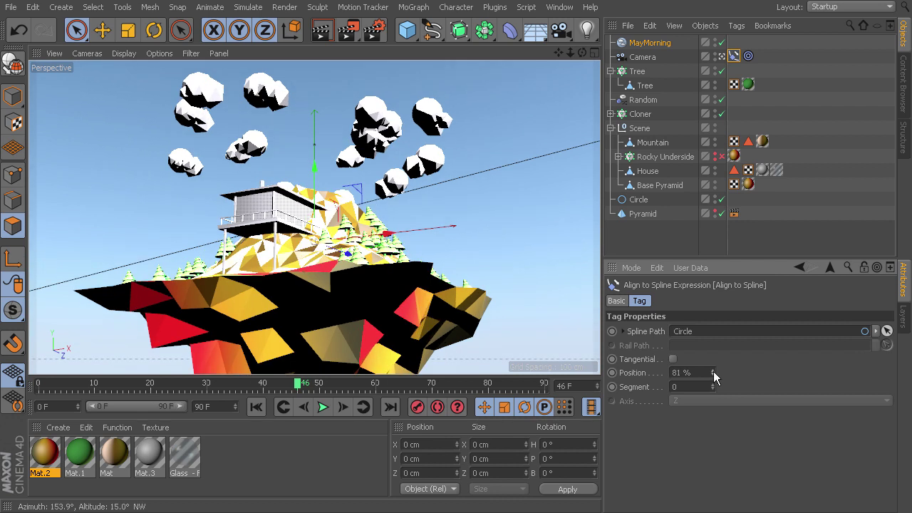
{"action": "key", "text": "shift+r"}
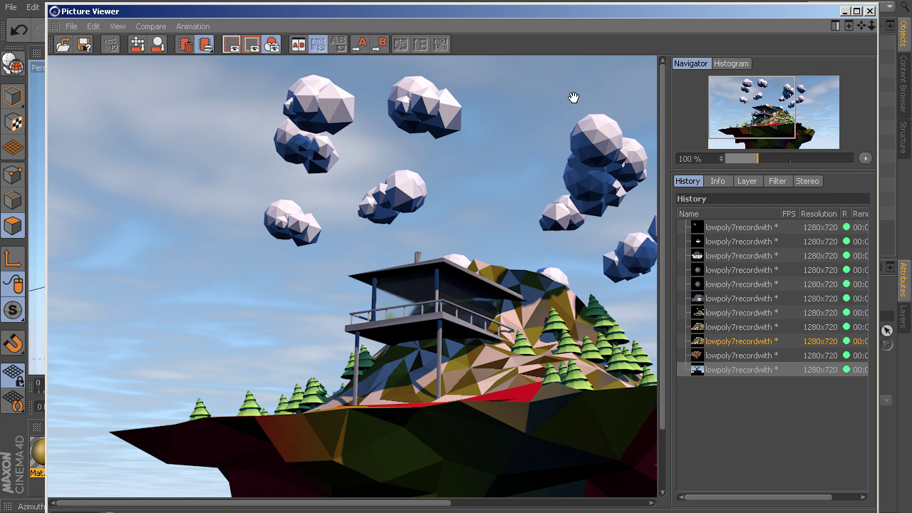
{"action": "left_click", "coordinate": [870, 11]}
Add a Compositing tag to the MayMorning sky and disable Seen by Camera
{"action": "left_click", "coordinate": [663, 43]}
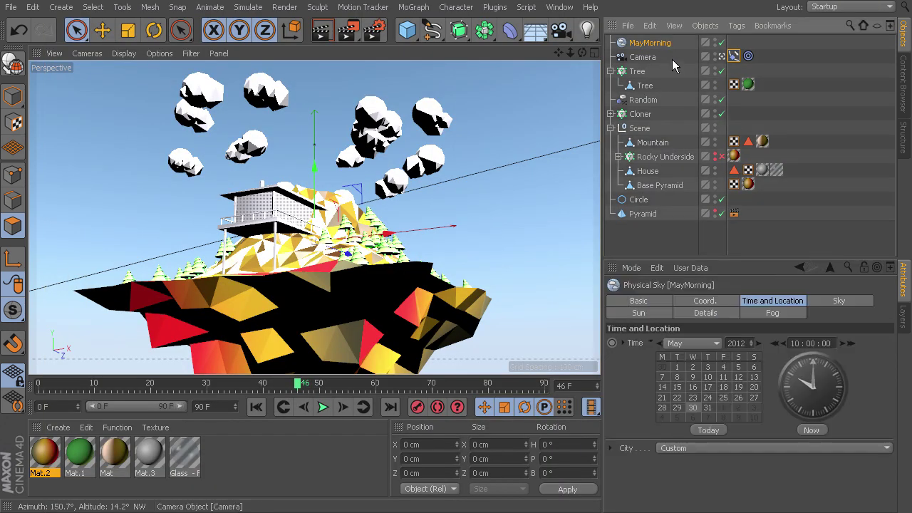
{"action": "left_click", "coordinate": [737, 25]}
{"action": "mouse_move", "coordinate": [798, 47]}
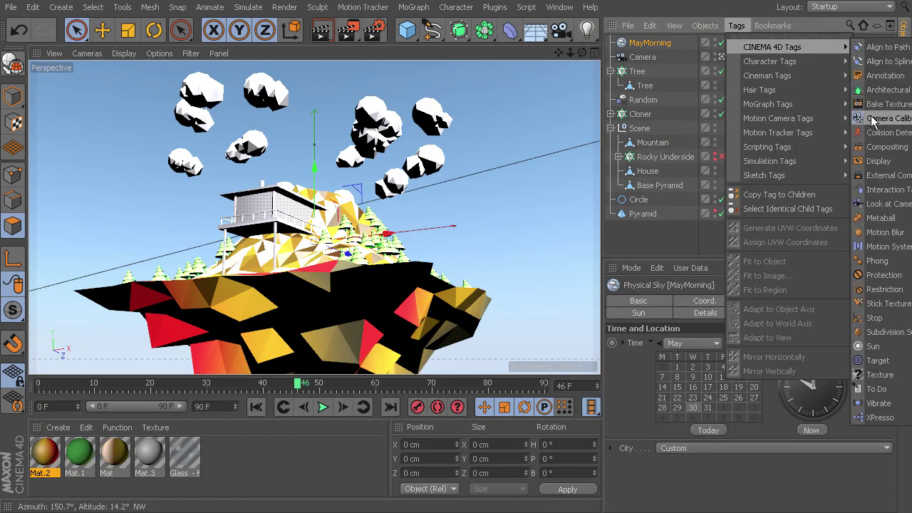
{"action": "left_click", "coordinate": [881, 147]}
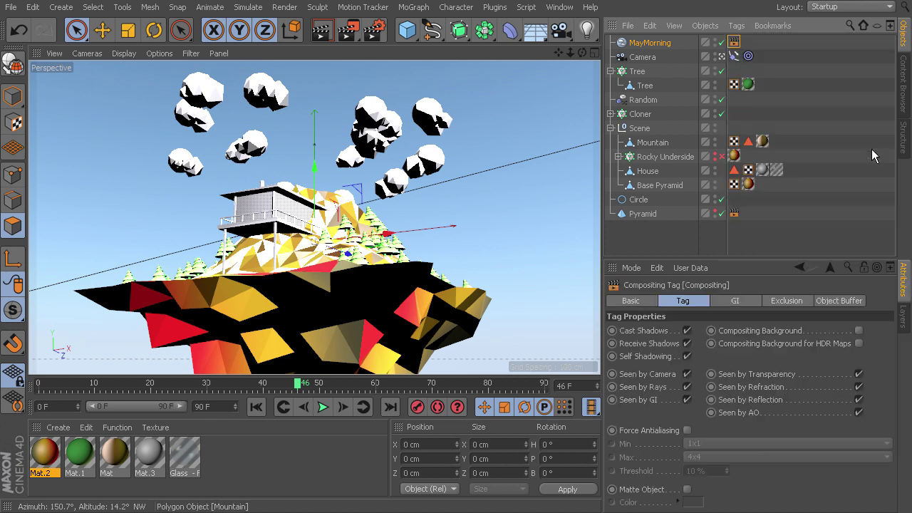
{"action": "left_click", "coordinate": [687, 374]}
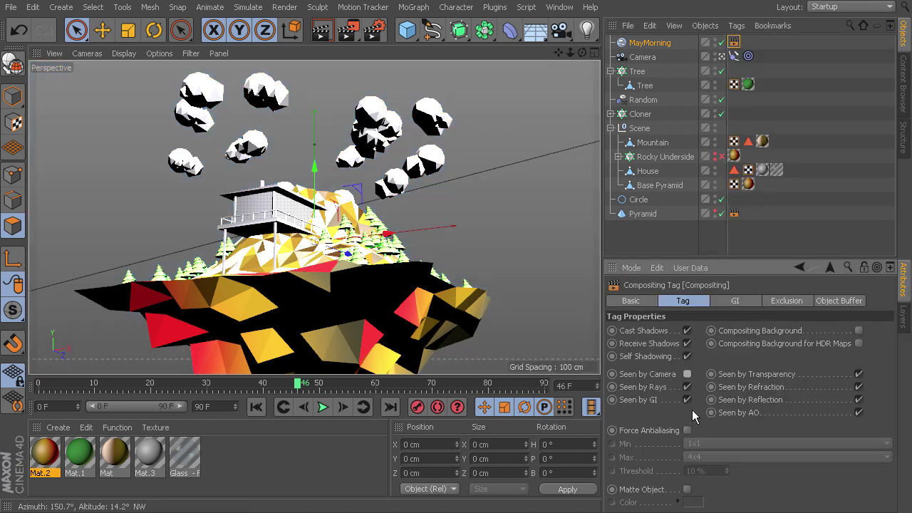
Test-render the scene to the Picture Viewer, and disable Fog in the MayMorning sky
{"action": "key", "text": "shift+r"}
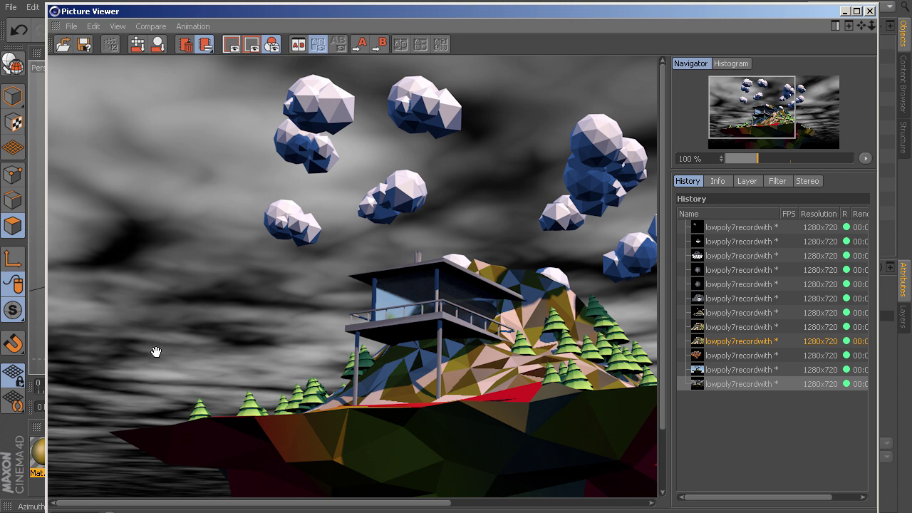
{"action": "left_click", "coordinate": [871, 11]}
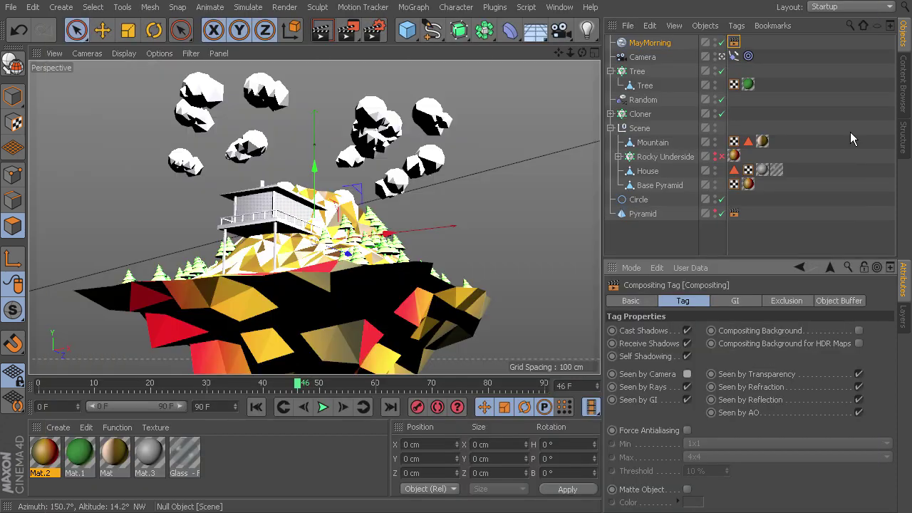
{"action": "left_click", "coordinate": [650, 43]}
{"action": "left_click", "coordinate": [706, 302]}
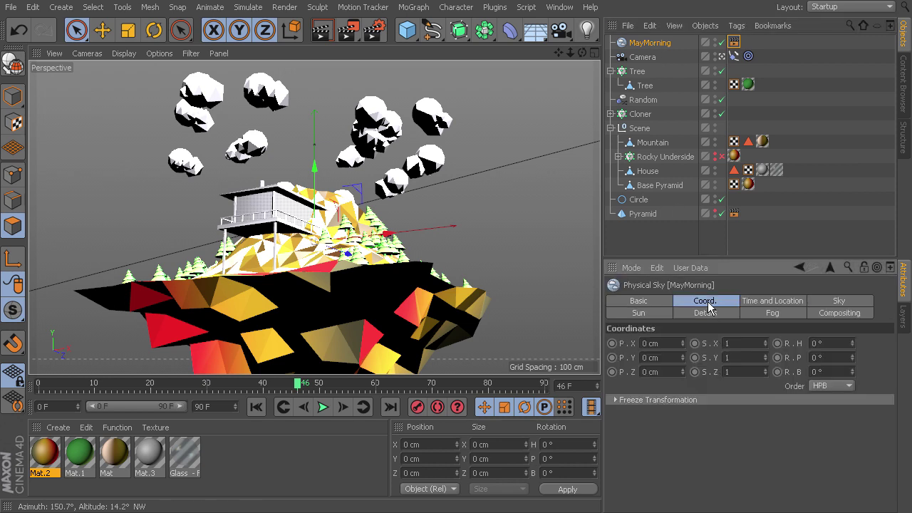
{"action": "left_click", "coordinate": [643, 302]}
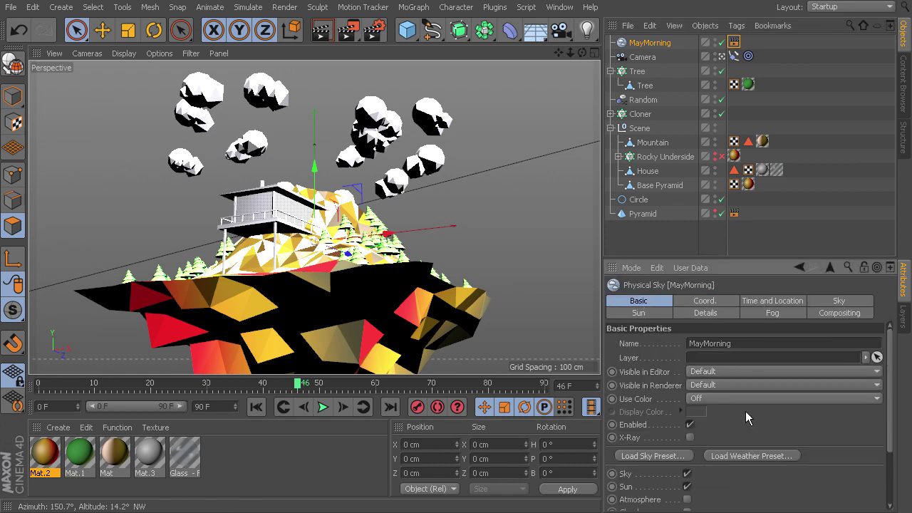
{"action": "scroll", "coordinate": [746, 412], "scroll_direction": "down", "scroll_amount": 3}
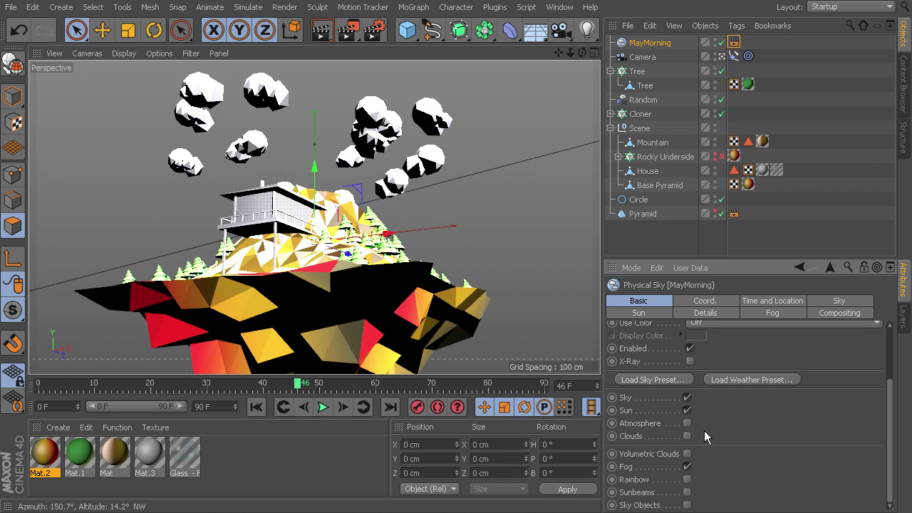
{"action": "left_click", "coordinate": [688, 467]}
Render the scene without fog to the Picture Viewer, inspect the image and close the viewer
{"action": "key", "text": "shift+r"}
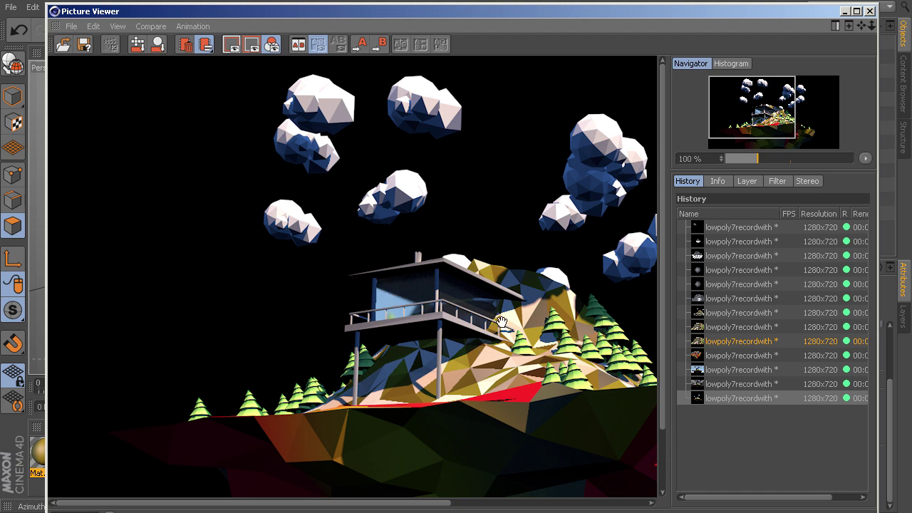
{"action": "left_click", "coordinate": [871, 11]}
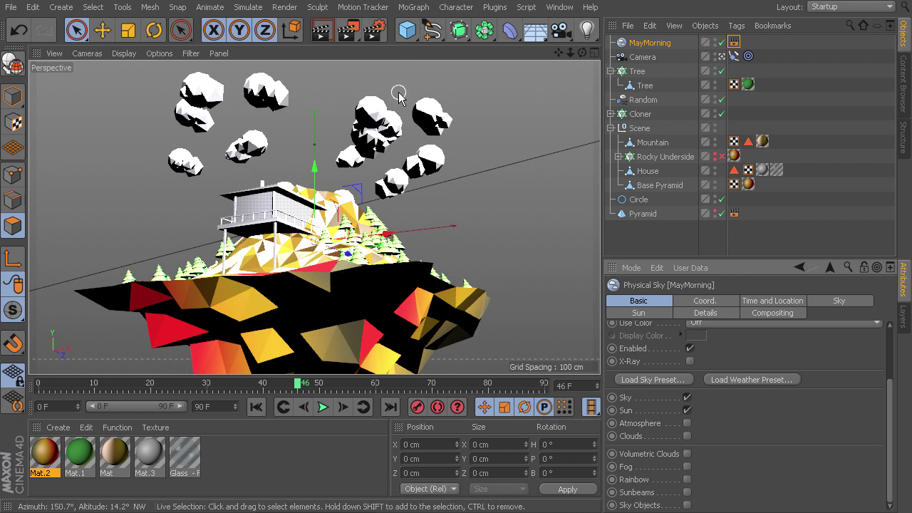
{"action": "key", "text": "shift+r"}
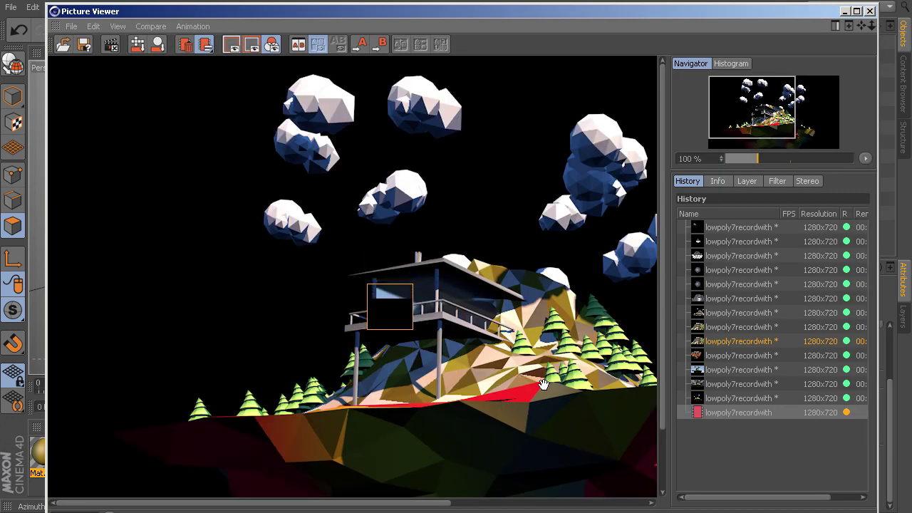
{"action": "left_click", "coordinate": [870, 12]}
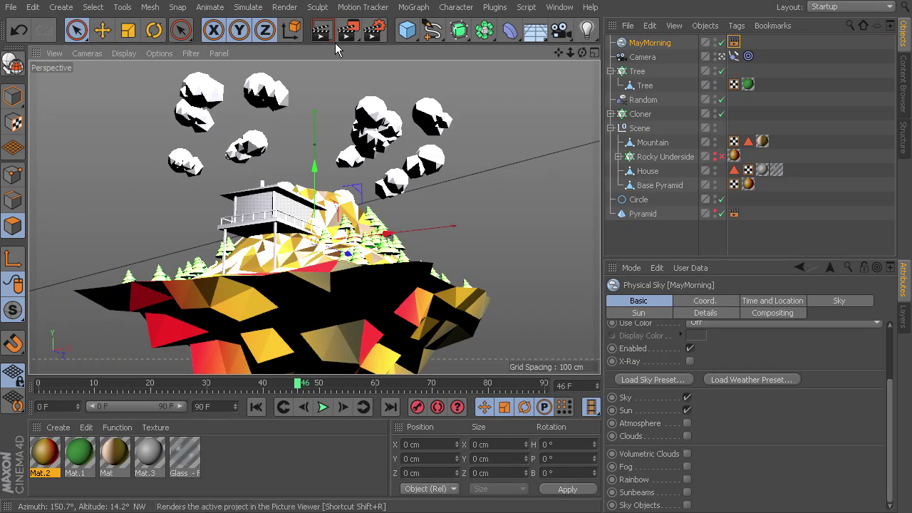
Set Anti-Aliasing to Best in the render settings and close them
{"action": "left_click", "coordinate": [287, 13]}
{"action": "left_click", "coordinate": [310, 177]}
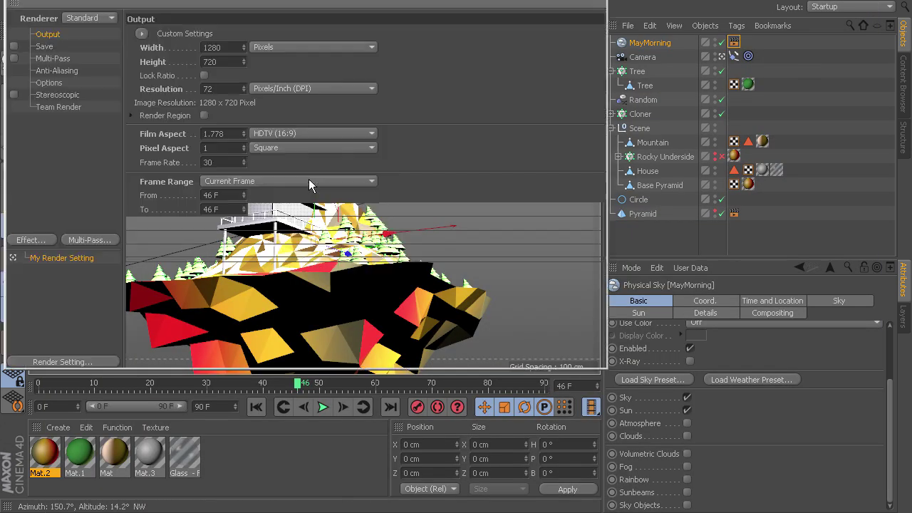
{"action": "left_click_drag", "start_coordinate": [322, 21], "coordinate": [375, 63]}
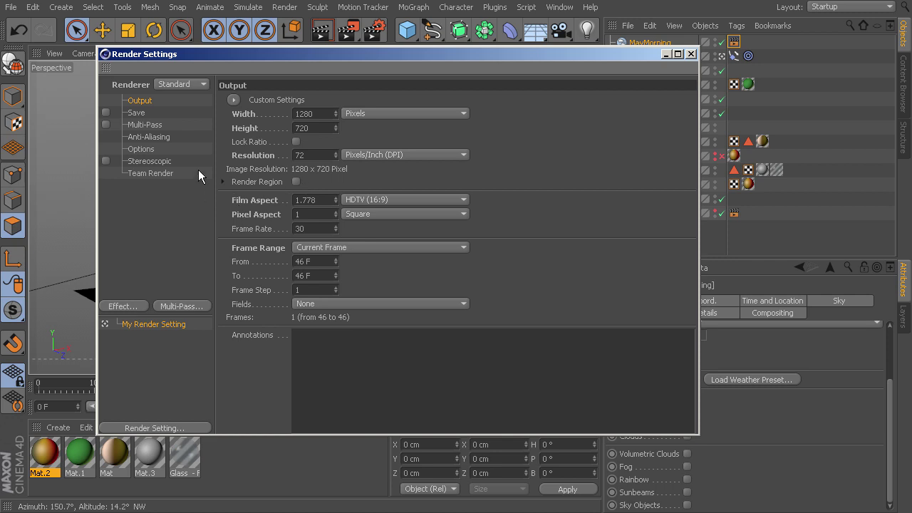
{"action": "left_click", "coordinate": [151, 137]}
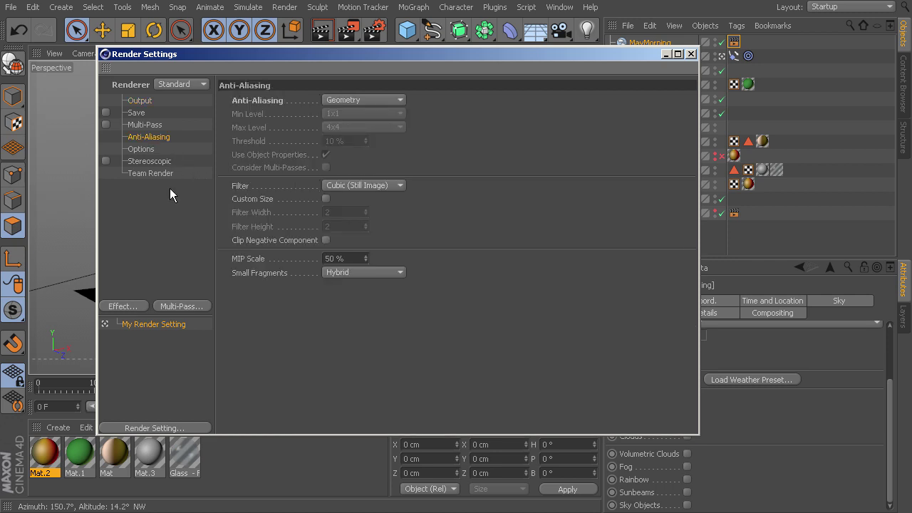
{"action": "left_click", "coordinate": [355, 101]}
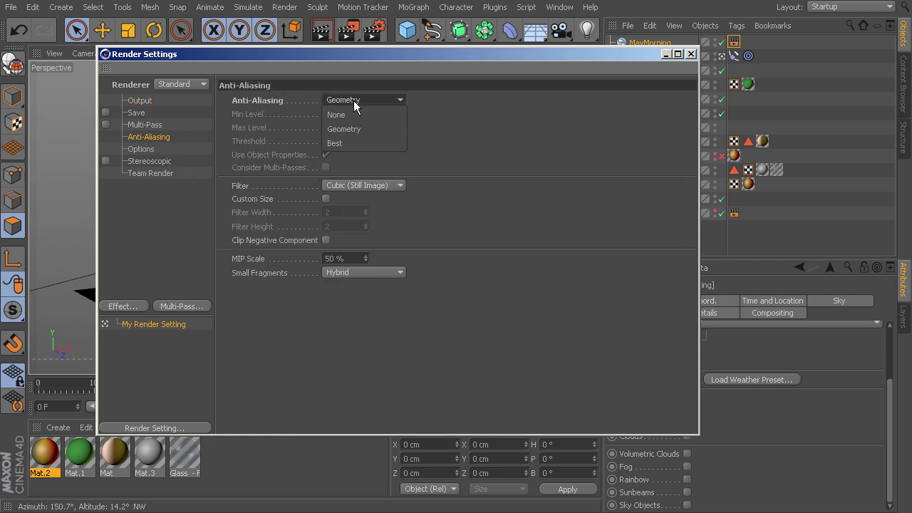
{"action": "left_click", "coordinate": [367, 143]}
{"action": "left_click", "coordinate": [691, 59]}
Render with Best anti-aliasing and compare the image and render time with the previous render in the history
{"action": "key", "text": "shift+r"}
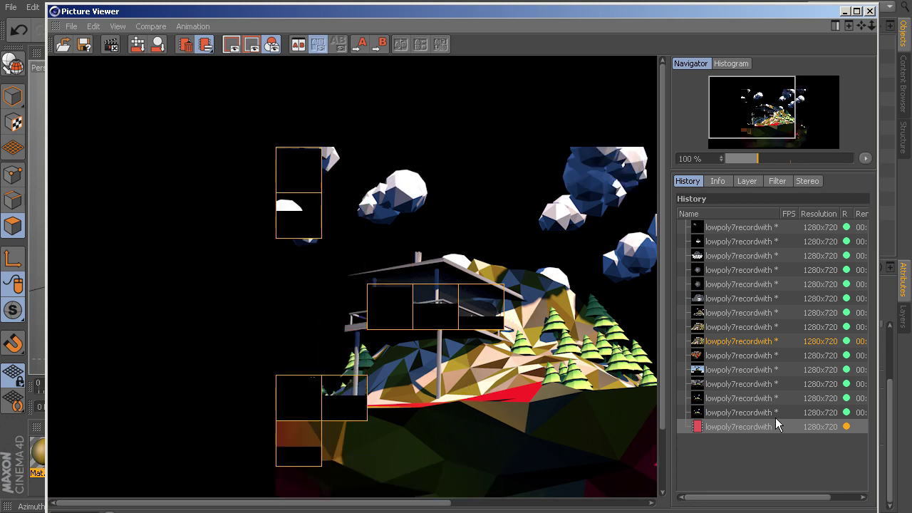
{"action": "left_click", "coordinate": [763, 412]}
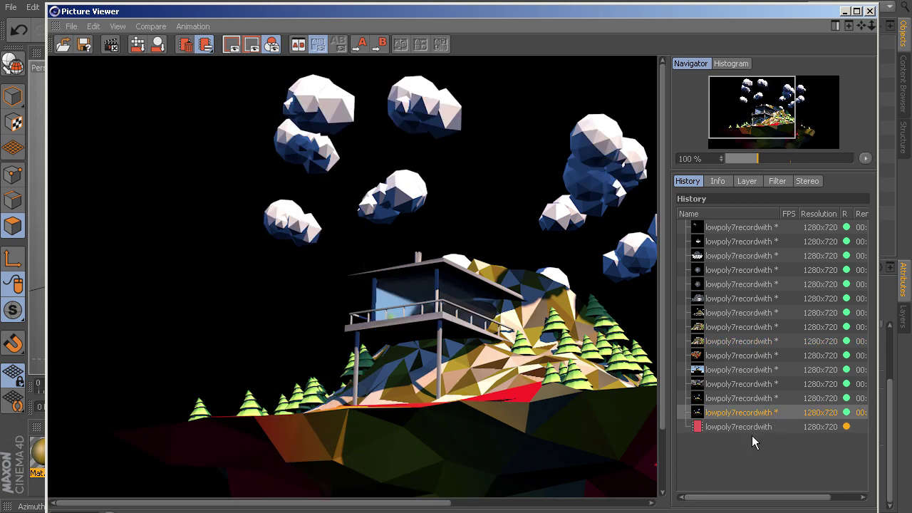
{"action": "left_click", "coordinate": [753, 428]}
{"action": "left_click", "coordinate": [751, 414]}
{"action": "left_click", "coordinate": [753, 425]}
{"action": "left_click", "coordinate": [751, 414]}
{"action": "mouse_move", "coordinate": [447, 507]}
{"action": "left_mouse_down"}
{"action": "mouse_move", "coordinate": [513, 507]}
{"action": "mouse_move", "coordinate": [432, 503]}
{"action": "left_mouse_up"}
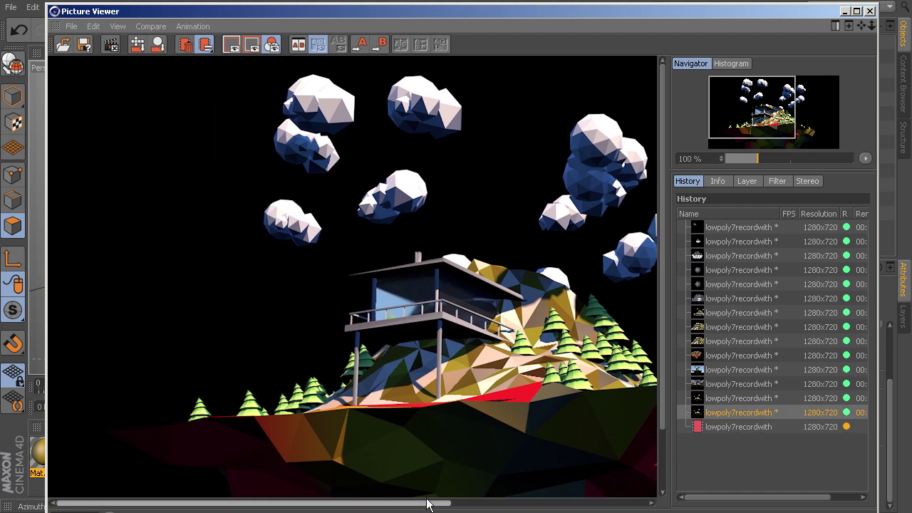
{"action": "left_click_drag", "start_coordinate": [763, 499], "coordinate": [837, 504]}
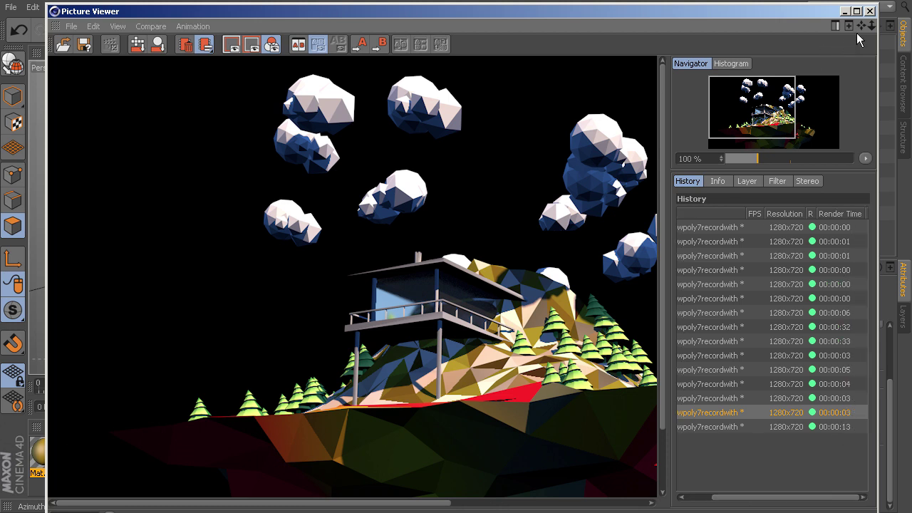
{"action": "left_click", "coordinate": [870, 11]}
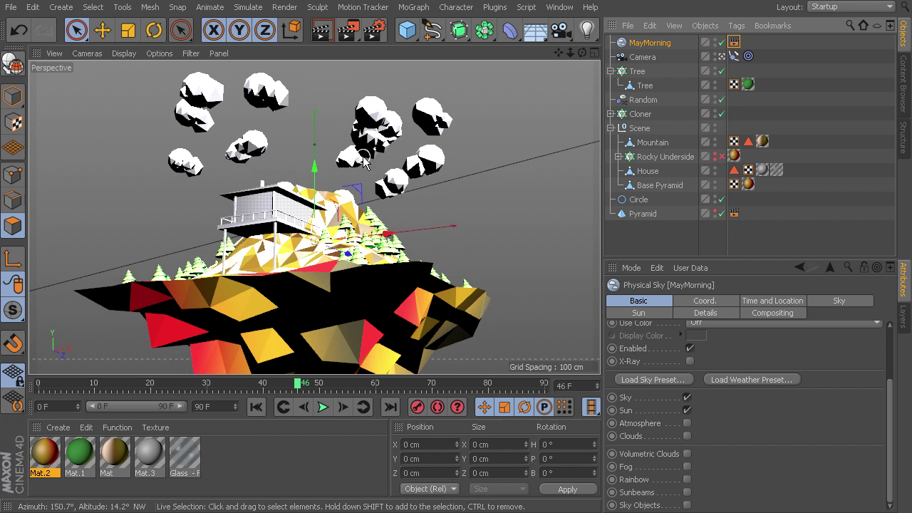
Set the anti-aliasing filter to Gauss (Animation) in the render settings
{"action": "left_click", "coordinate": [285, 7]}
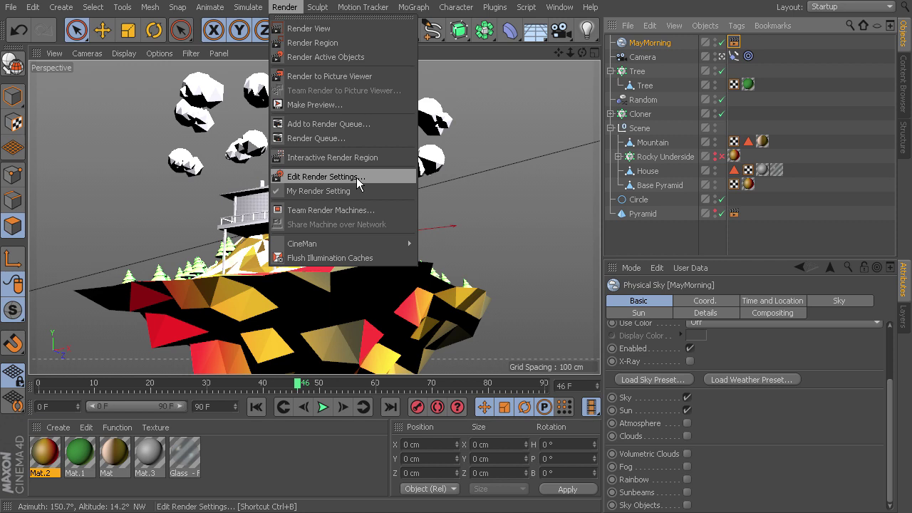
{"action": "left_click", "coordinate": [358, 184]}
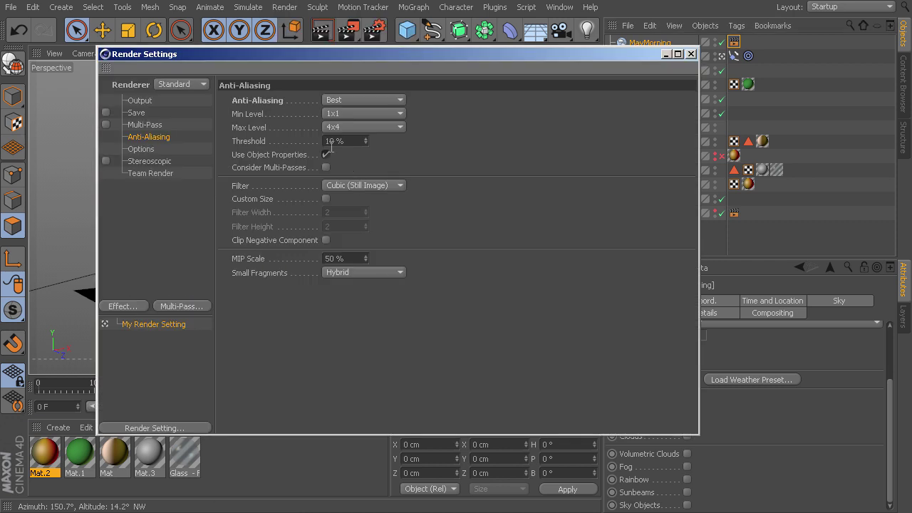
{"action": "left_click", "coordinate": [352, 185]}
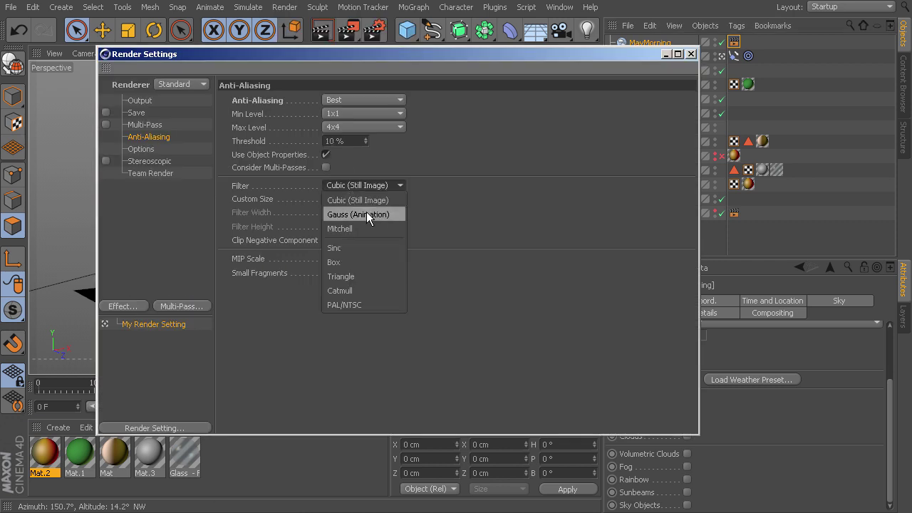
{"action": "left_click", "coordinate": [367, 215]}
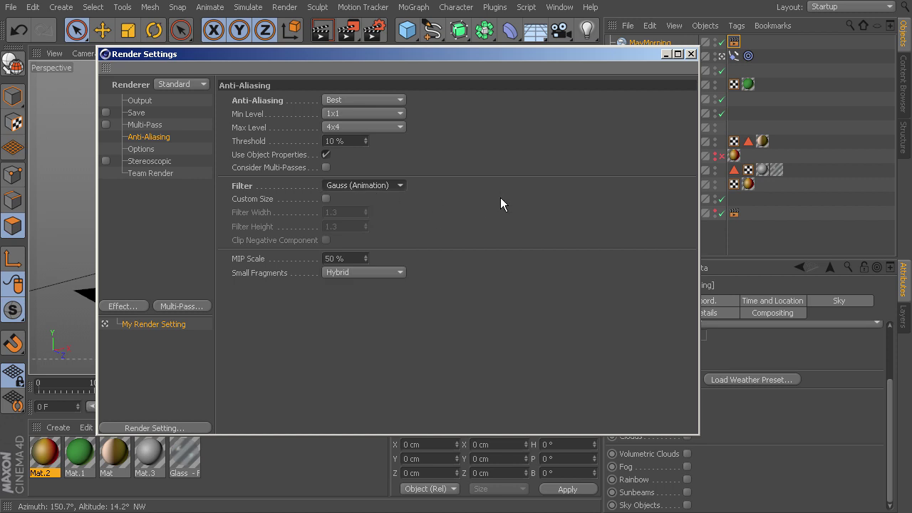
Switch the renderer to Physical, keep Sampling Quality at Medium, and close the render settings
{"action": "left_click", "coordinate": [188, 86]}
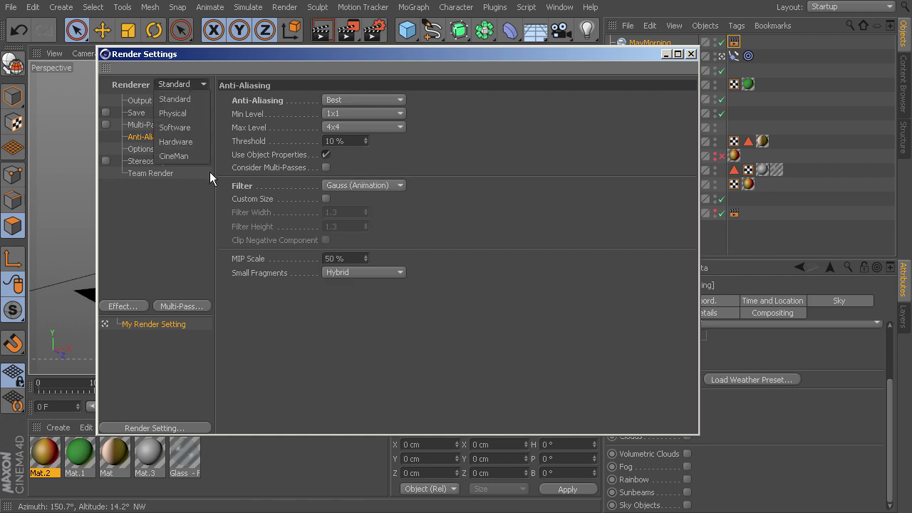
{"action": "left_click", "coordinate": [176, 114]}
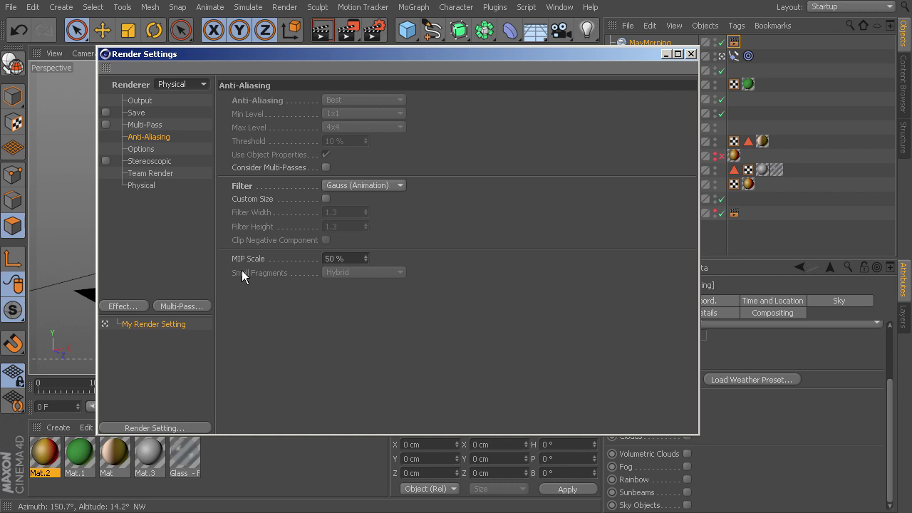
{"action": "left_click", "coordinate": [141, 186]}
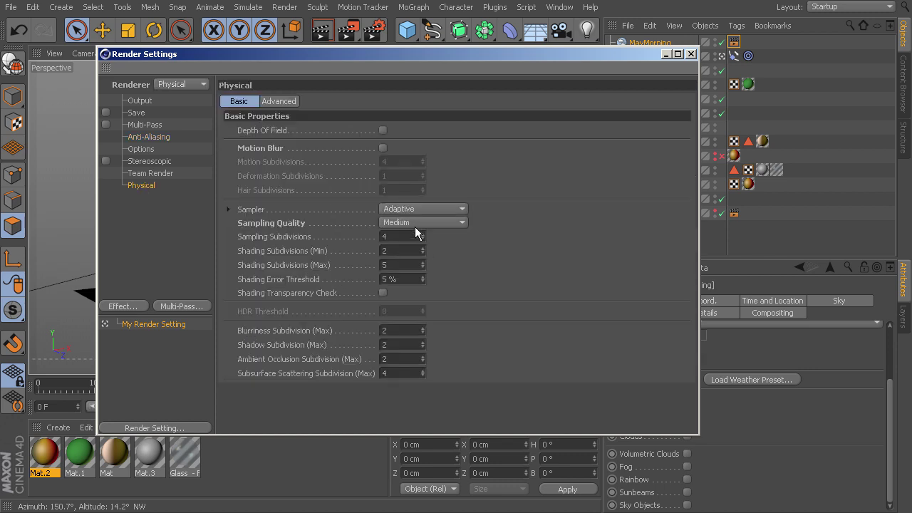
{"action": "left_click", "coordinate": [393, 226]}
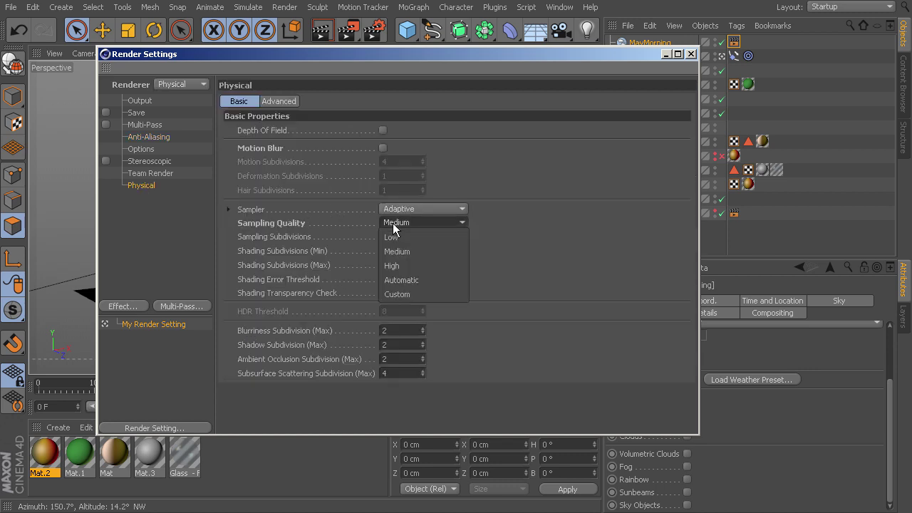
{"action": "left_click", "coordinate": [401, 253]}
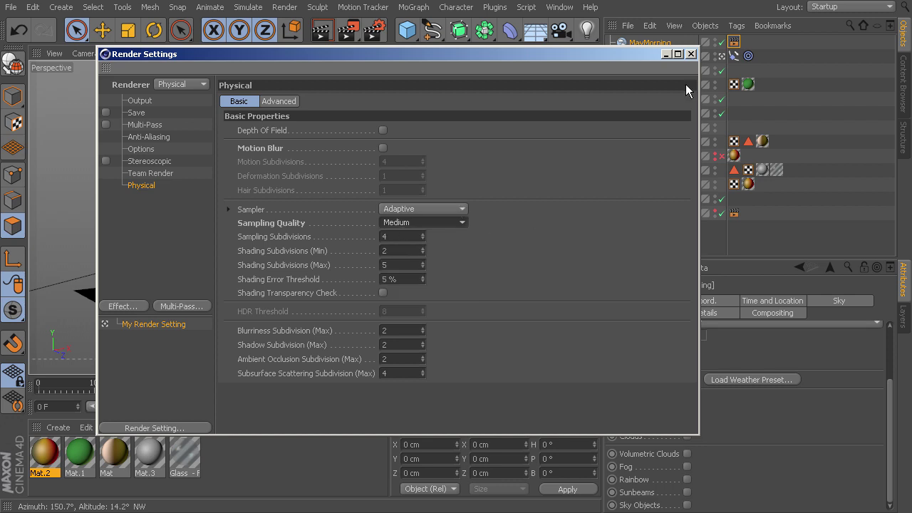
{"action": "left_click", "coordinate": [691, 54]}
Render with the Physical renderer, compare the image with the previous render in the history, and close the viewer
{"action": "key", "text": "shift+r"}
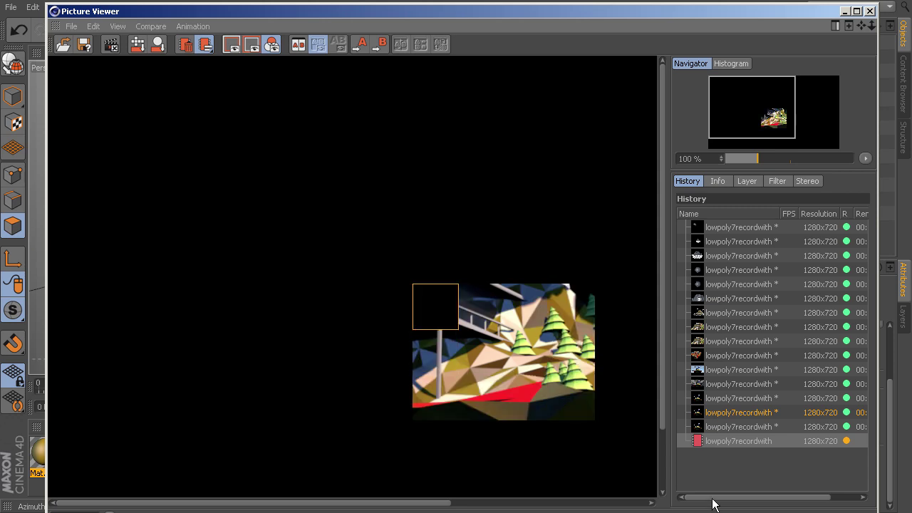
{"action": "left_click", "coordinate": [757, 427]}
{"action": "left_click", "coordinate": [756, 437]}
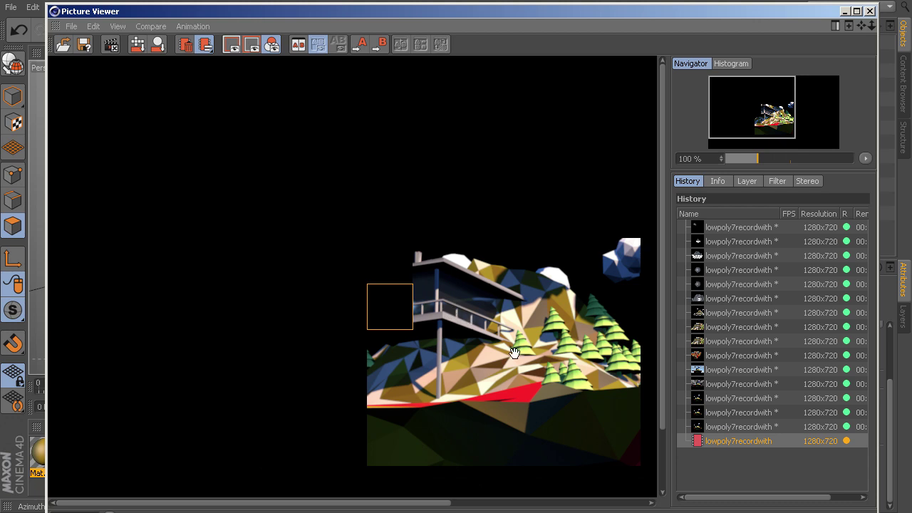
{"action": "left_click", "coordinate": [748, 429]}
{"action": "left_click", "coordinate": [749, 438]}
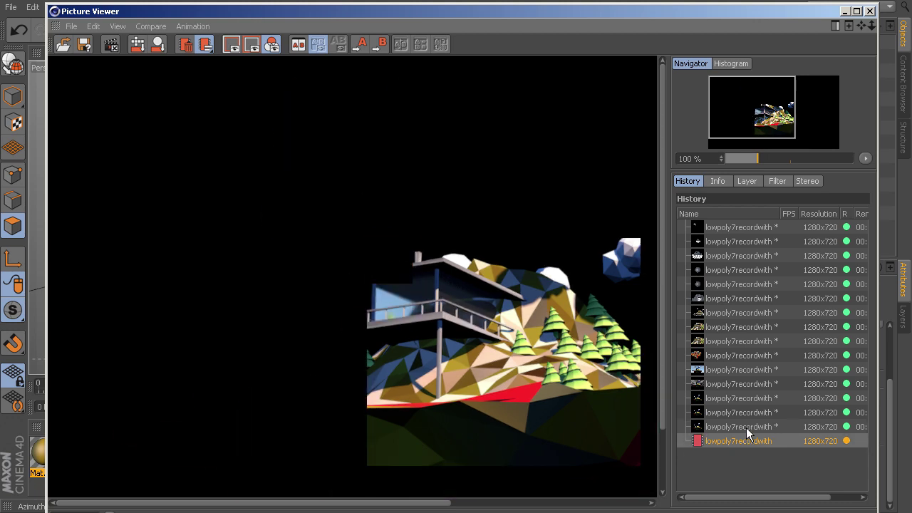
{"action": "left_click", "coordinate": [747, 429]}
{"action": "left_click", "coordinate": [749, 438]}
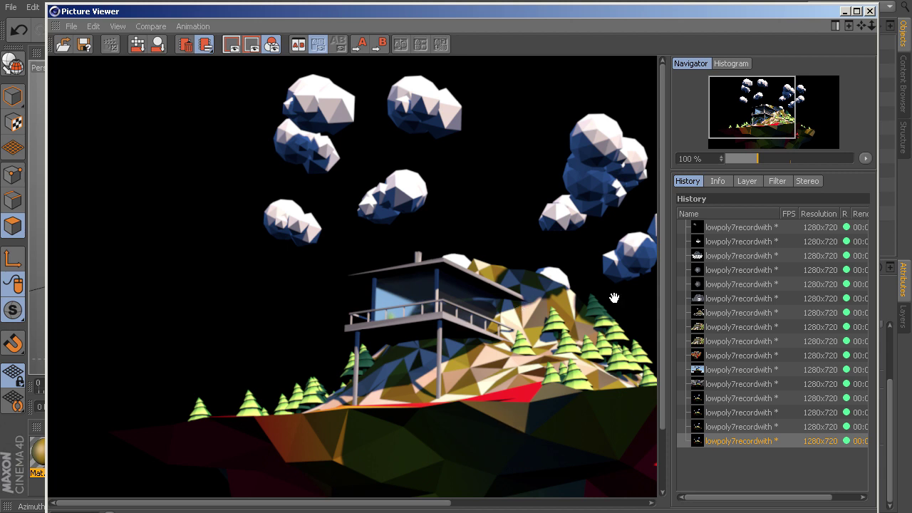
{"action": "left_click", "coordinate": [871, 11]}
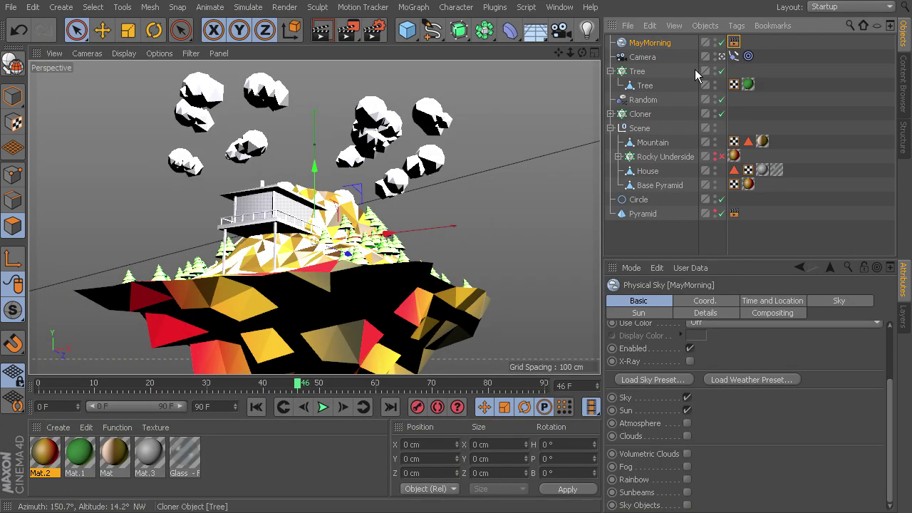
Add the Ambient Occlusion effect to the render settings
{"action": "left_click", "coordinate": [285, 9]}
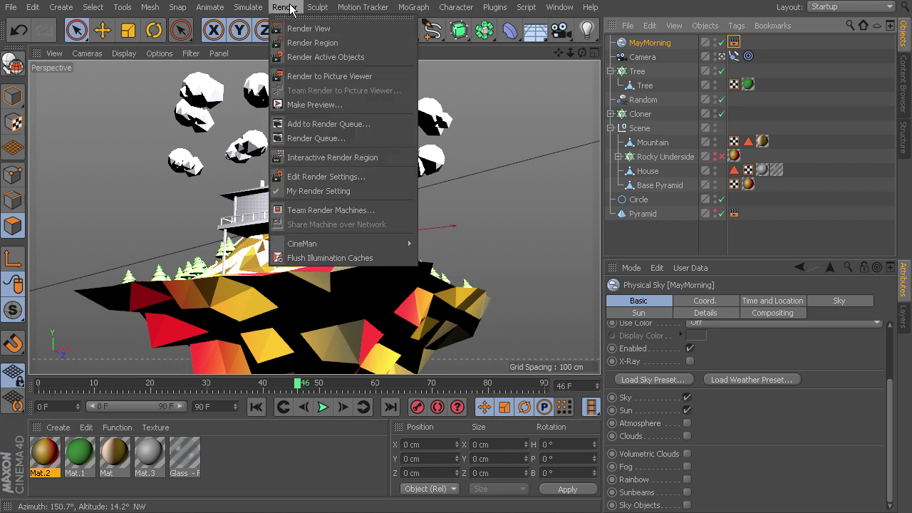
{"action": "left_click", "coordinate": [318, 180]}
{"action": "left_click", "coordinate": [123, 307]}
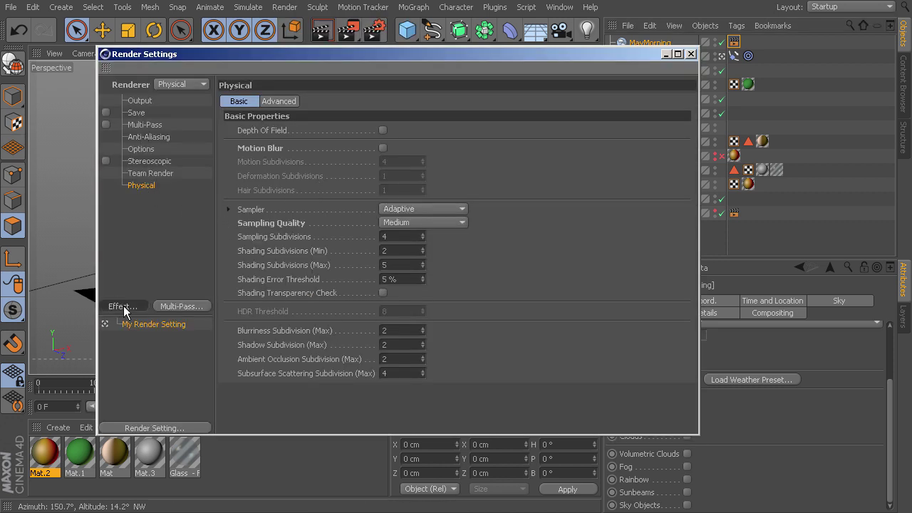
{"action": "left_click", "coordinate": [184, 397]}
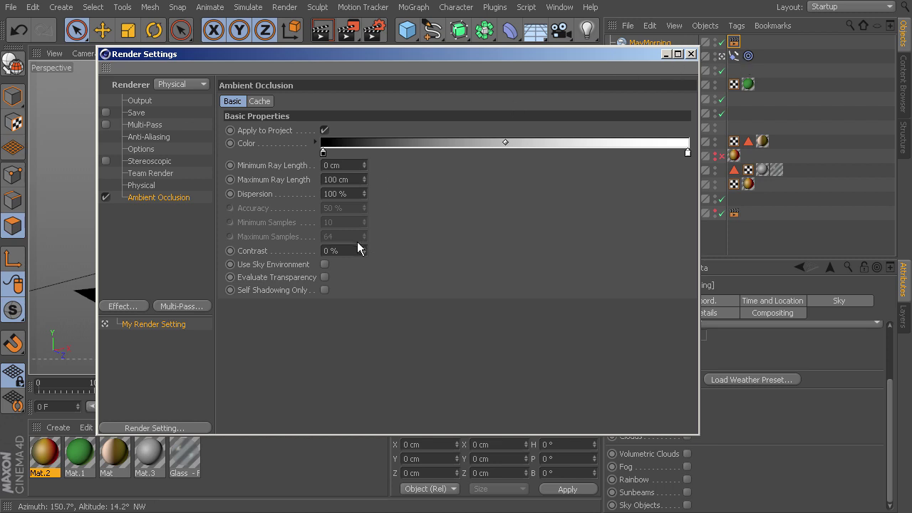
Set the Ambient Occlusion contrast to 33 %, close the render settings, and start a new render of the scene
{"action": "left_click_drag", "start_coordinate": [364, 251], "coordinate": [317, 254]}
{"action": "left_click", "coordinate": [690, 54]}
{"action": "key", "text": "shift+r"}
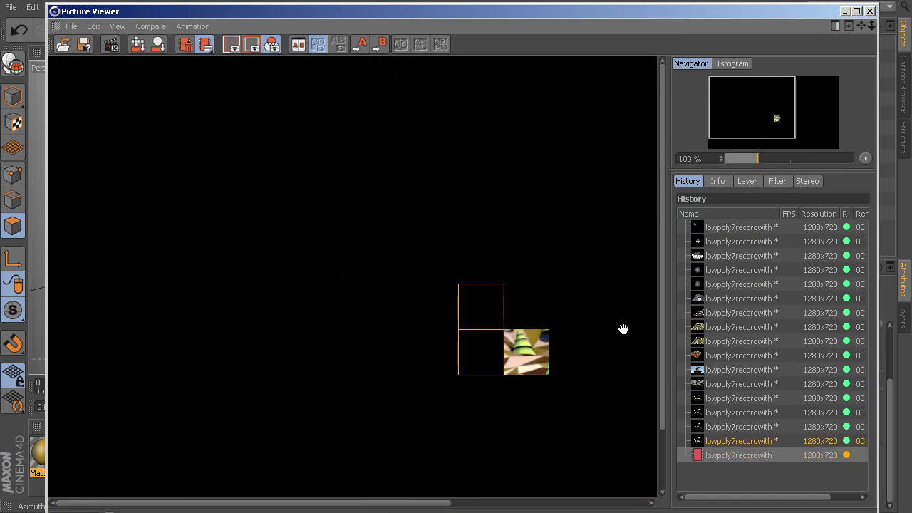
Compare the in-progress Ambient Occlusion render with the previous render in the history, then stop rendering and close the viewer
{"action": "left_click", "coordinate": [747, 440]}
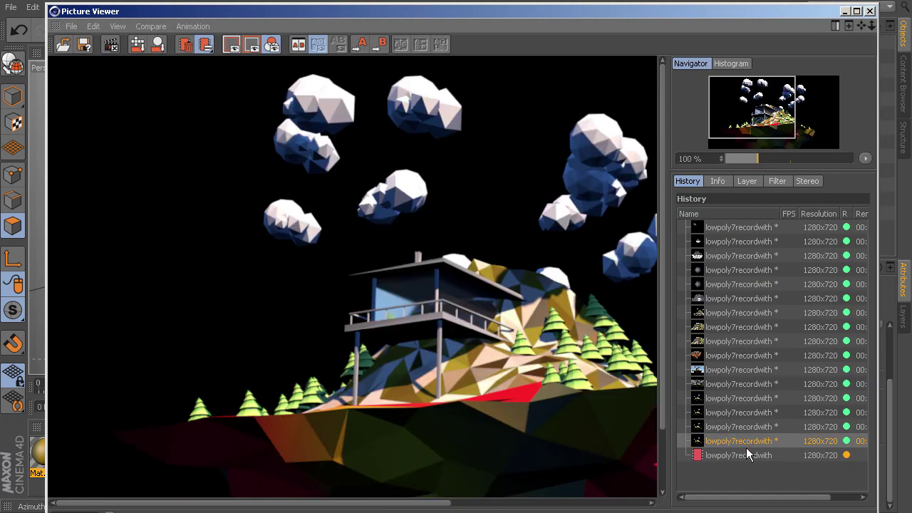
{"action": "left_click", "coordinate": [746, 451]}
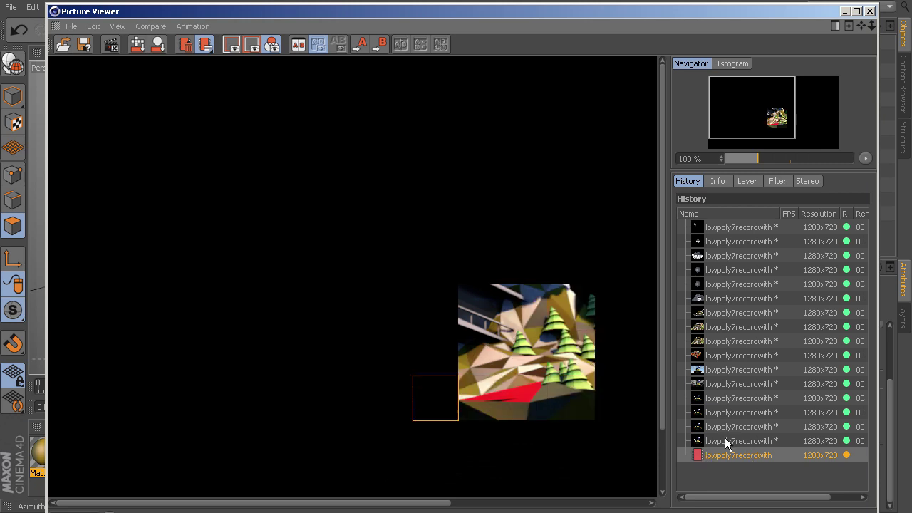
{"action": "left_click", "coordinate": [725, 439]}
{"action": "left_click", "coordinate": [727, 452]}
{"action": "left_click", "coordinate": [729, 442]}
{"action": "left_click", "coordinate": [732, 453]}
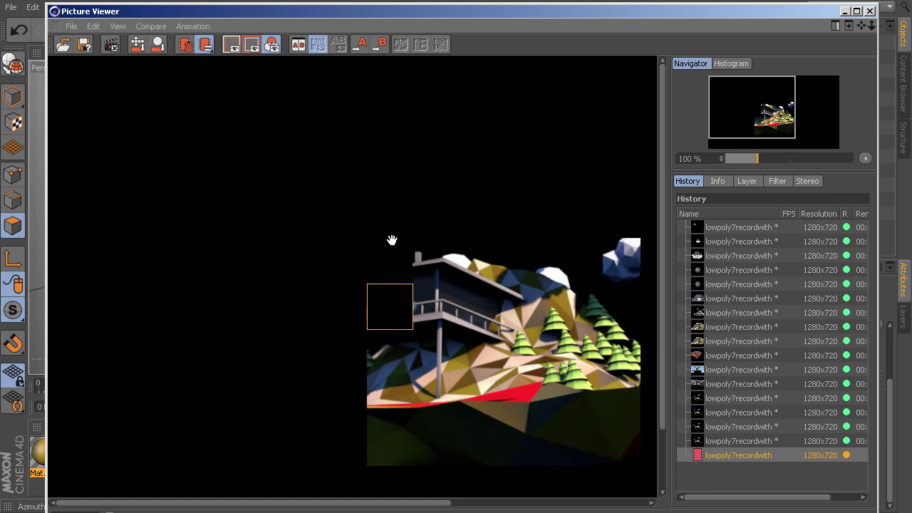
{"action": "left_click", "coordinate": [870, 10]}
{"action": "left_click", "coordinate": [642, 369]}
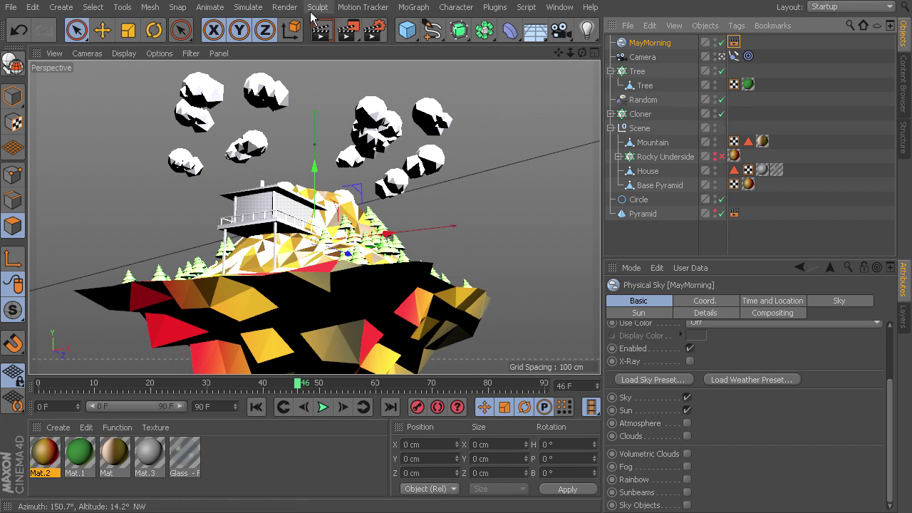
Enable saving of the rendered image with Alpha Channel and Separate Alpha in the render settings, and close them
{"action": "left_click", "coordinate": [285, 7]}
{"action": "left_click", "coordinate": [321, 176]}
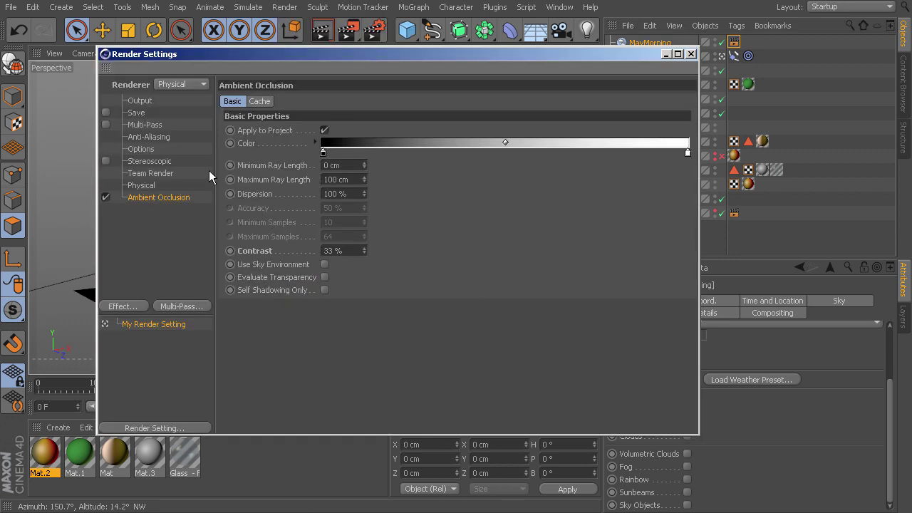
{"action": "left_click", "coordinate": [138, 114]}
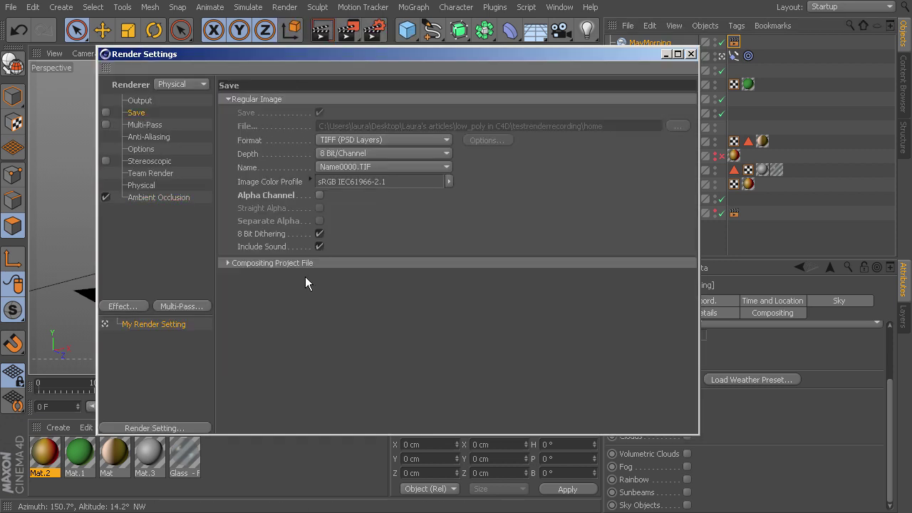
{"action": "left_click", "coordinate": [319, 195]}
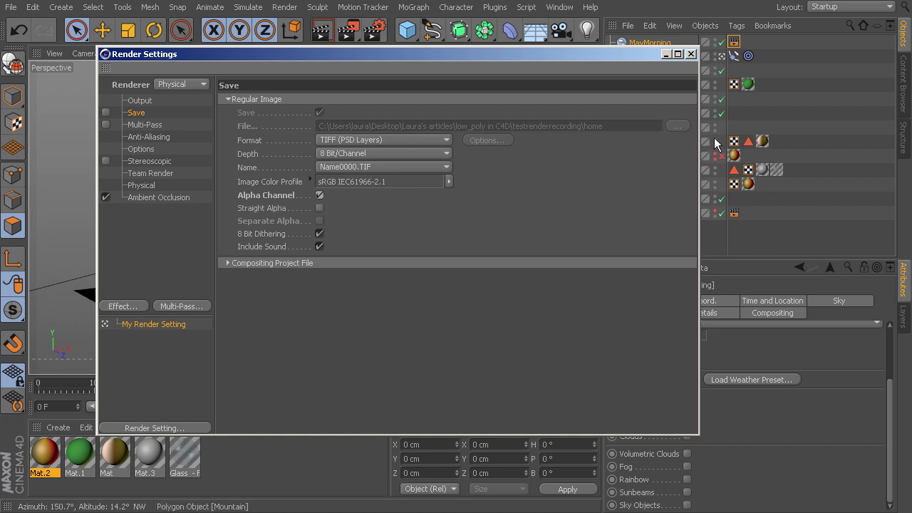
{"action": "left_click", "coordinate": [106, 112]}
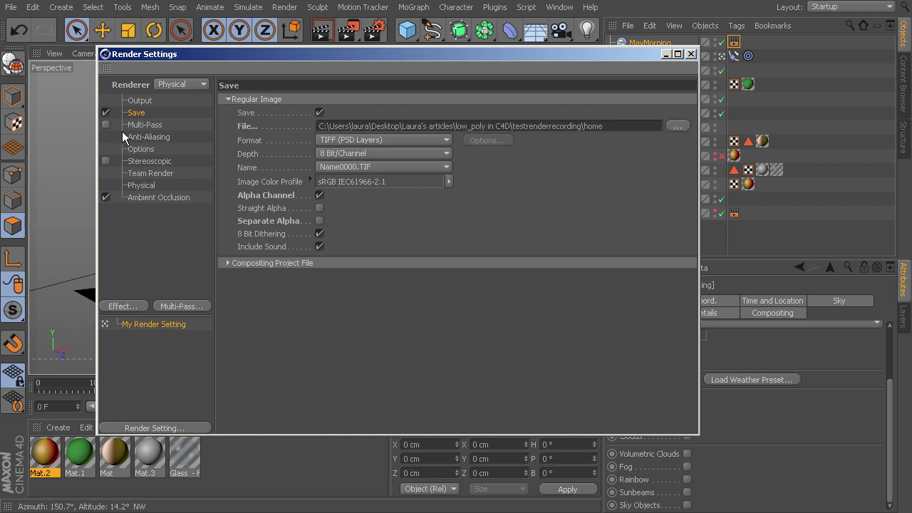
{"action": "left_click", "coordinate": [322, 220]}
{"action": "left_click", "coordinate": [691, 55]}
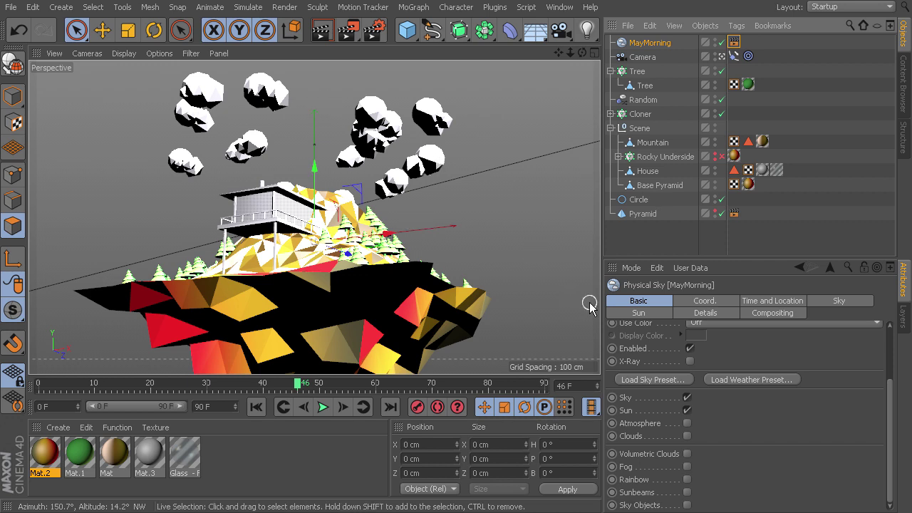